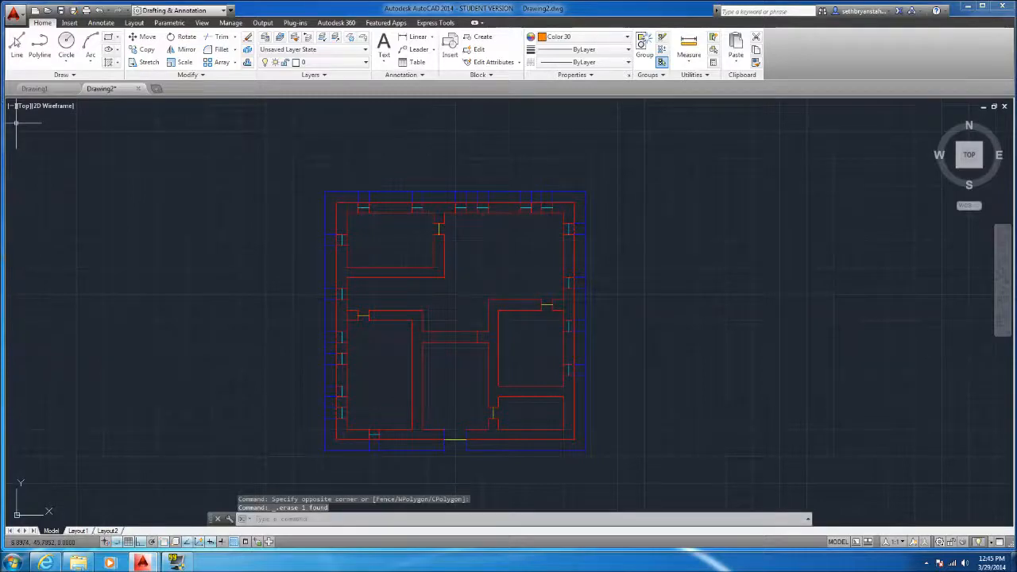
Draw a 1-unit line outward to the left from the upper-left corner of the blue outline
click(17, 46)
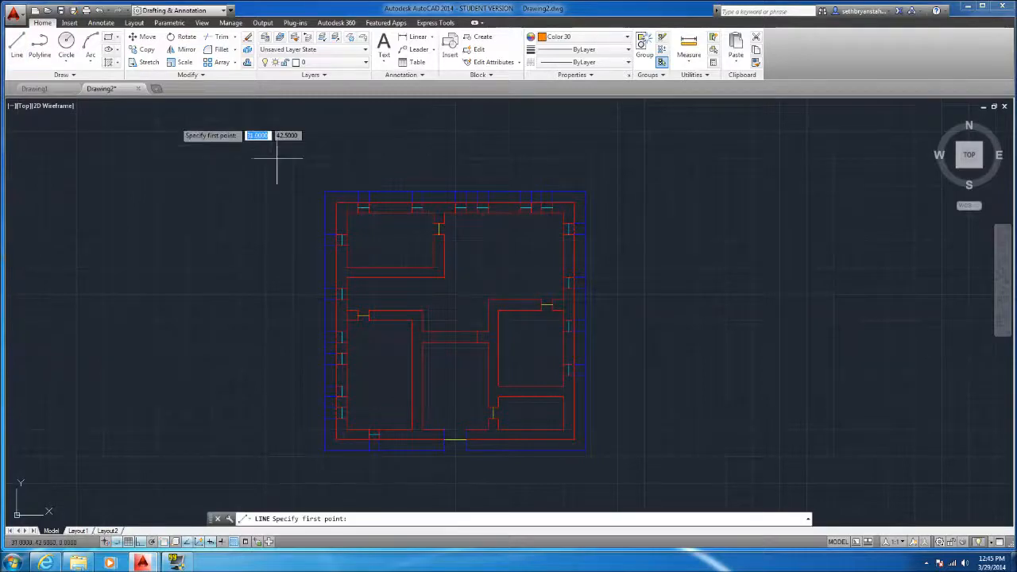
click(325, 191)
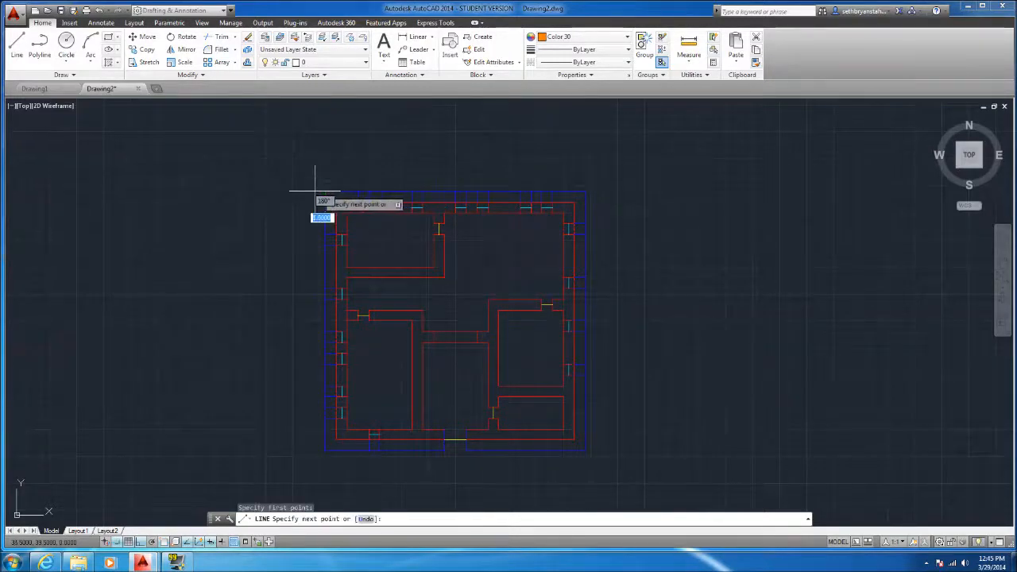
scroll(319, 195, up, 3)
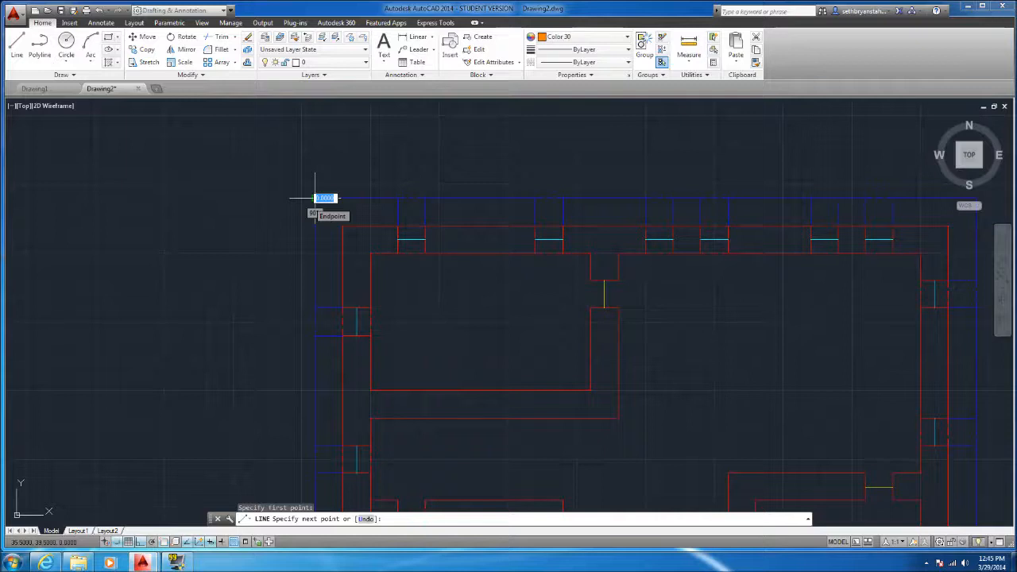
click(315, 199)
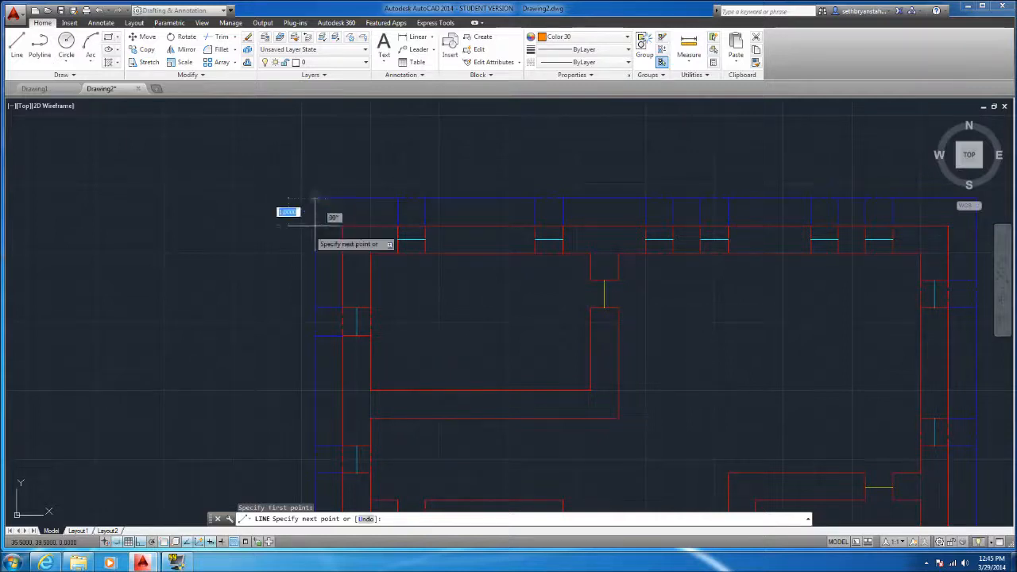
text(1)
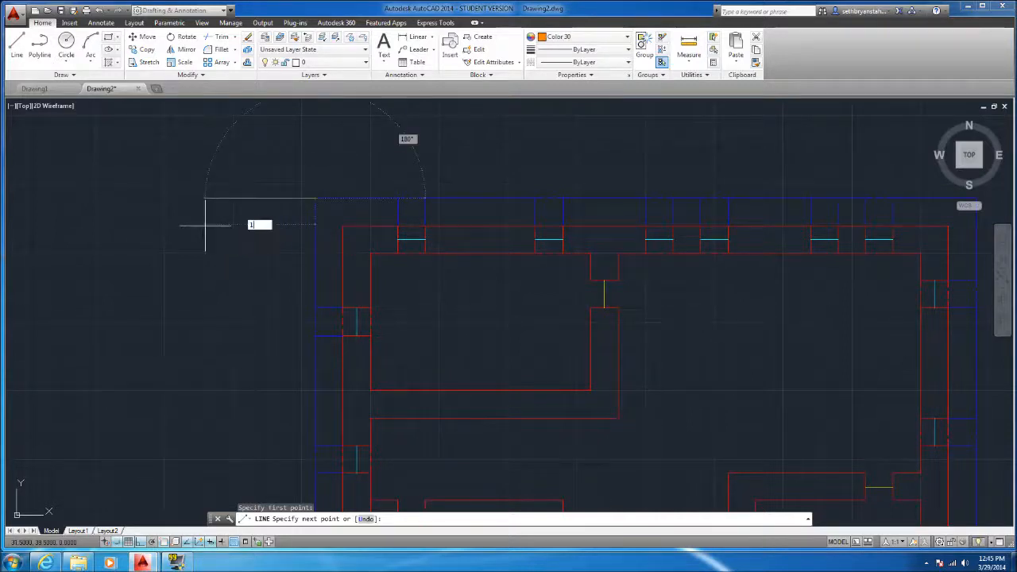
key(Return)
Continue the line 25 units down for the left side and 27 units right for the bottom side, outside the blue outline
scroll(231, 270, down, 6)
scroll(254, 389, up, 6)
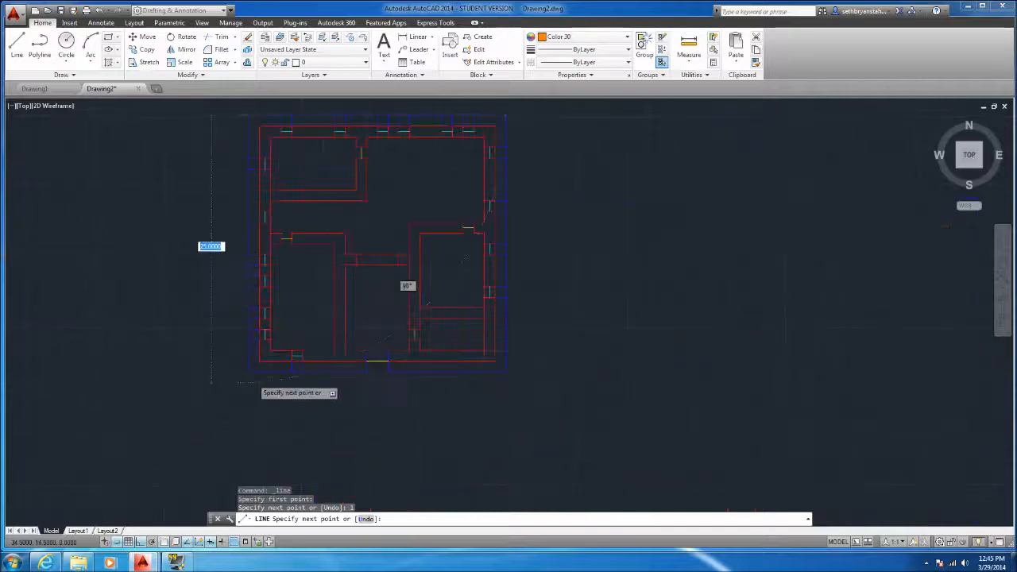
scroll(203, 385, up, 2)
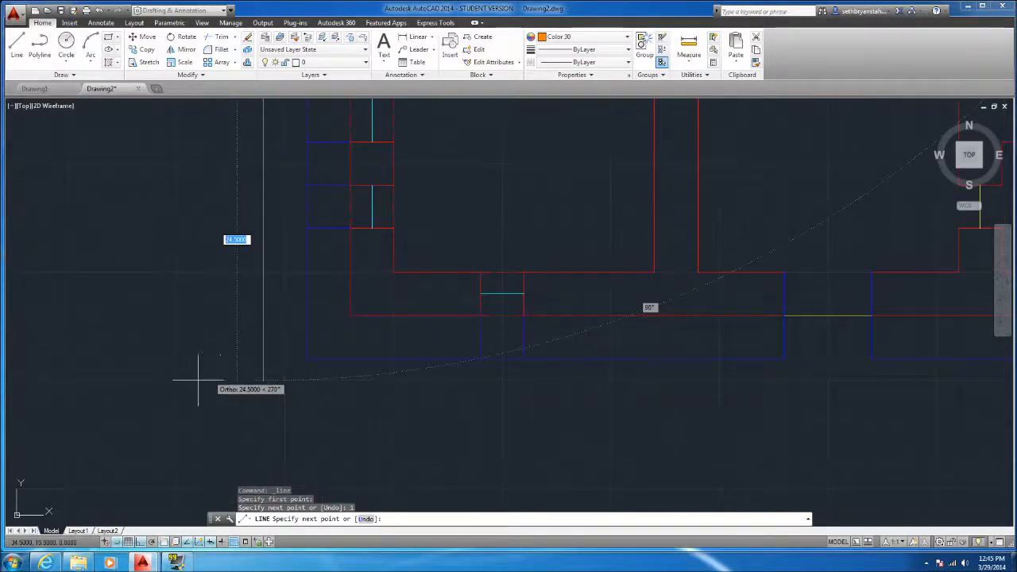
text(1)
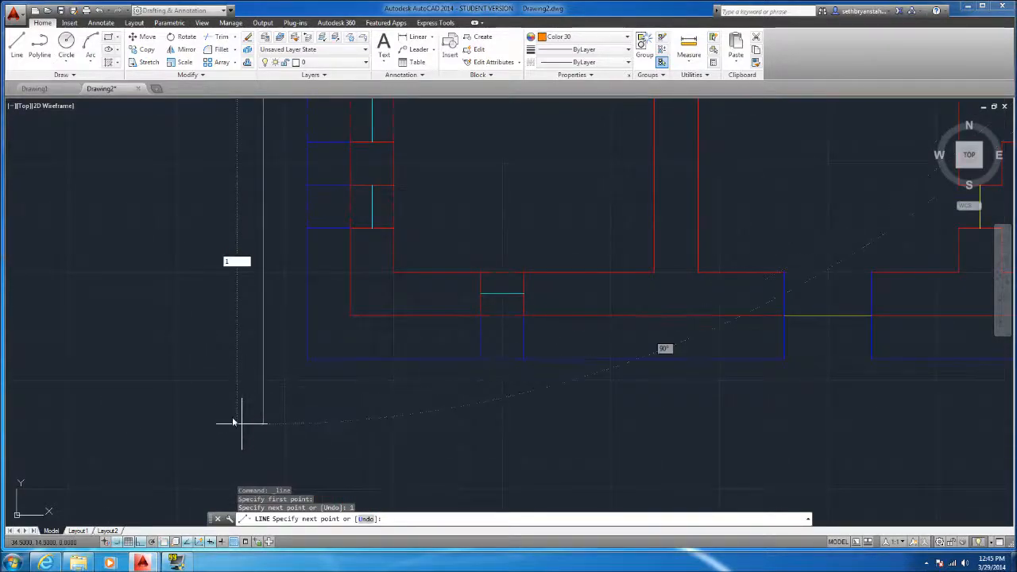
key(Escape)
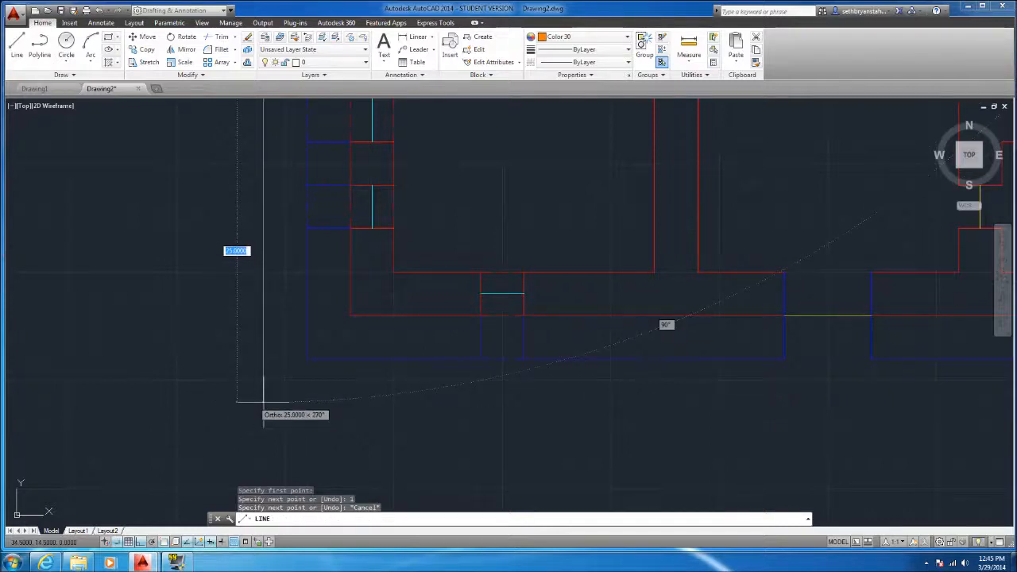
click(263, 401)
scroll(255, 401, down, 3)
text(1)
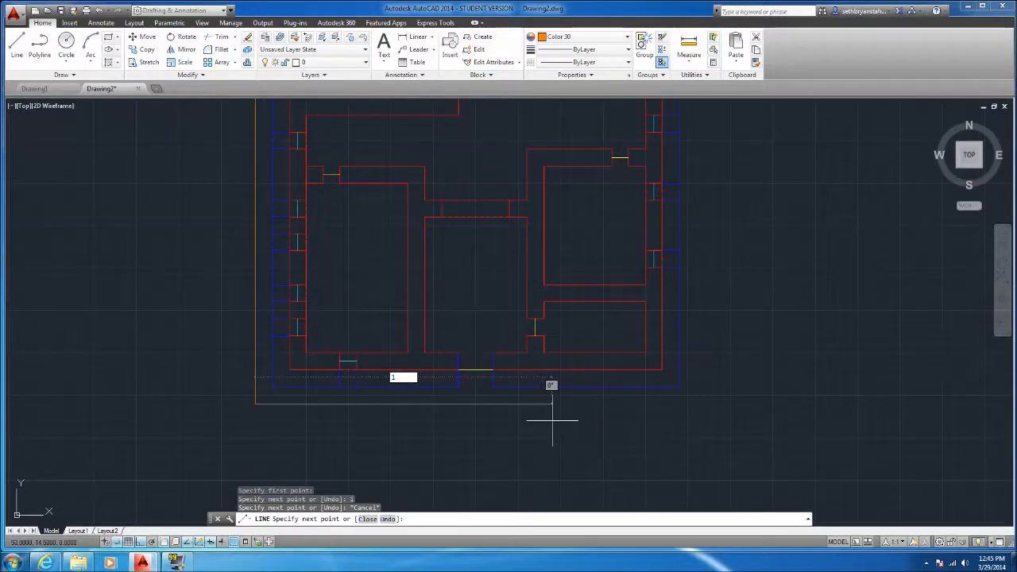
key(Escape)
click(696, 401)
Complete the outer orange rectangle with a 26-unit right side and a 27-unit top side back to the upper-left corner
scroll(682, 373, down, 4)
scroll(674, 202, up, 7)
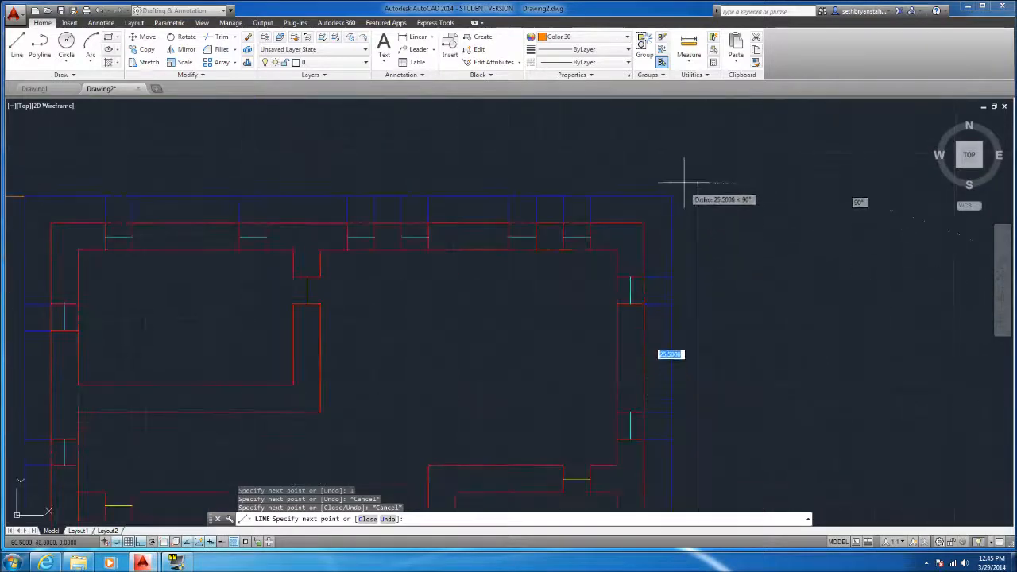
click(697, 169)
scroll(661, 199, up, 4)
scroll(465, 213, down, 2)
click(151, 180)
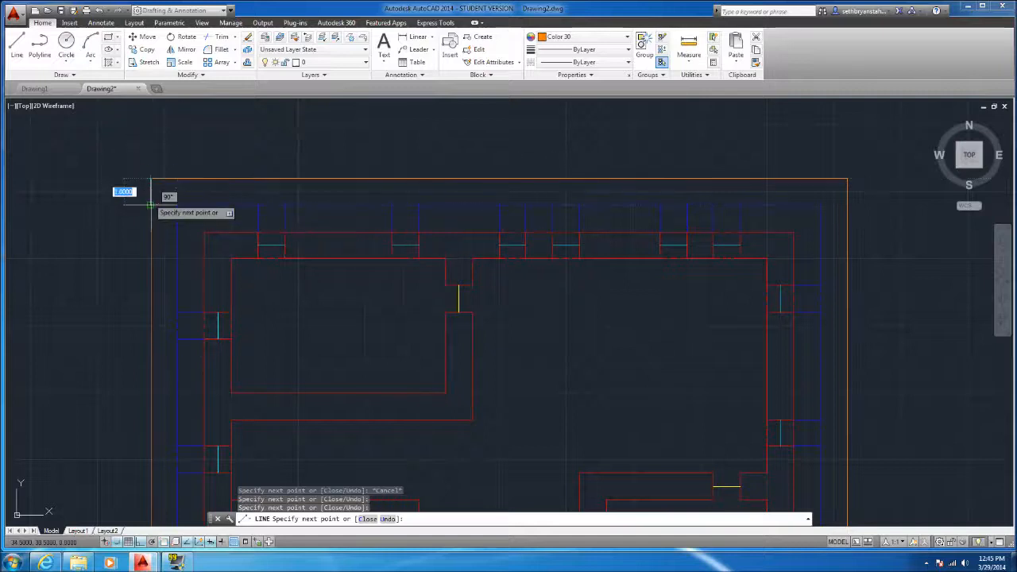
key(Escape)
Erase the short 1-unit starter line at the upper-left corner between the blue and orange outlines
click(165, 214)
click(190, 282)
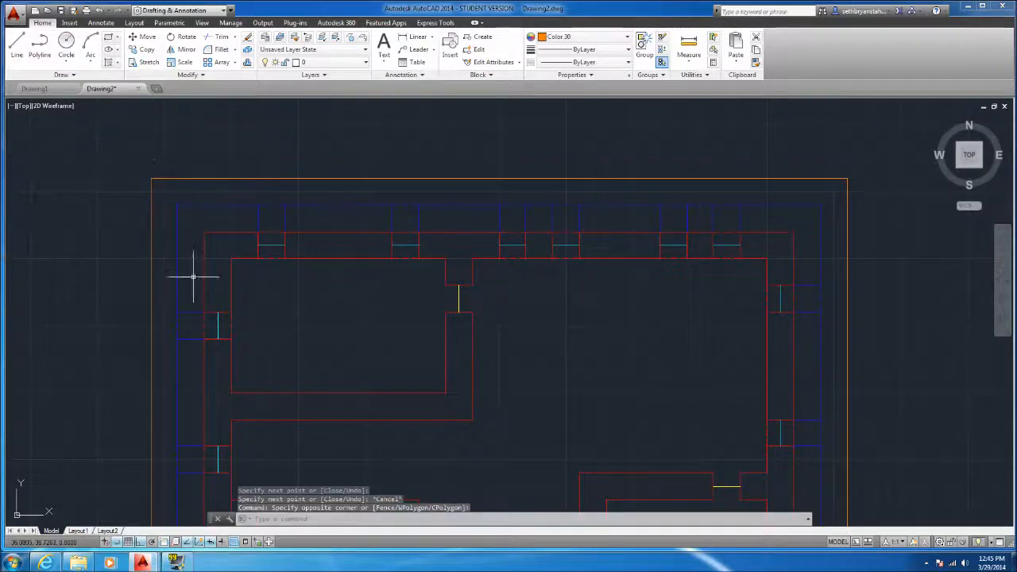
key(Delete)
Change the linetype of the outer orange rectangle's lines to HIDDEN
scroll(341, 374, down, 4)
scroll(439, 286, up, 6)
click(453, 286)
click(433, 263)
scroll(433, 262, down, 2)
scroll(167, 361, down, 4)
scroll(166, 488, up, 4)
click(161, 336)
click(149, 309)
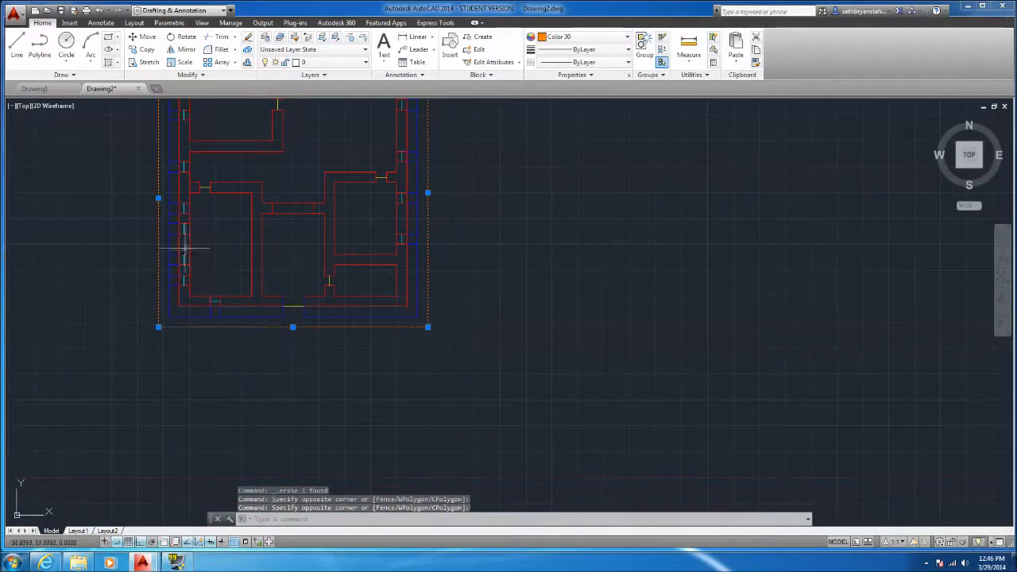
click(585, 62)
click(580, 114)
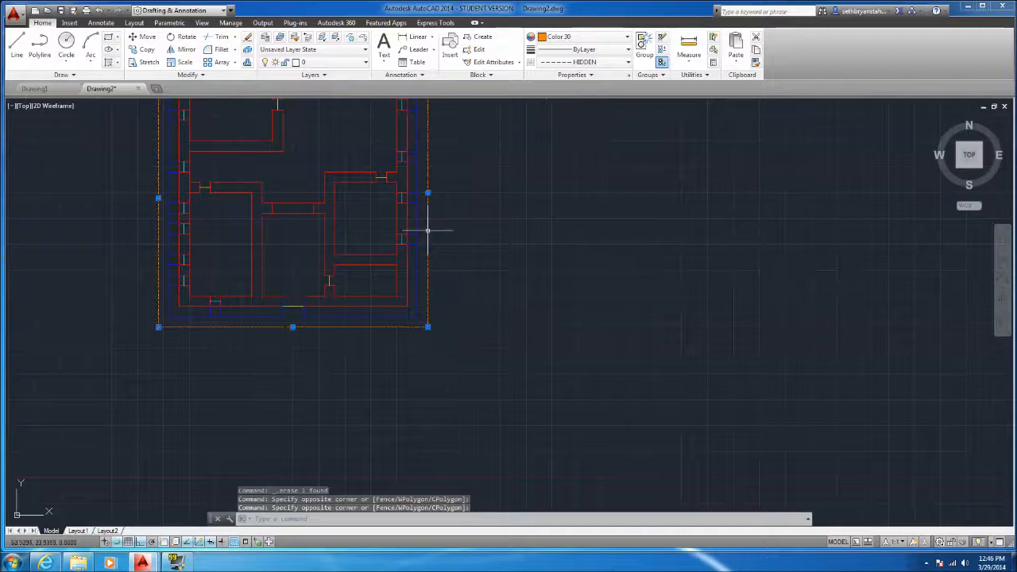
key(Escape)
Set the current linetype to HIDDEN for drawing new lines
scroll(411, 231, down, 2)
scroll(370, 267, up, 2)
scroll(267, 173, down, 1)
scroll(262, 98, up, 2)
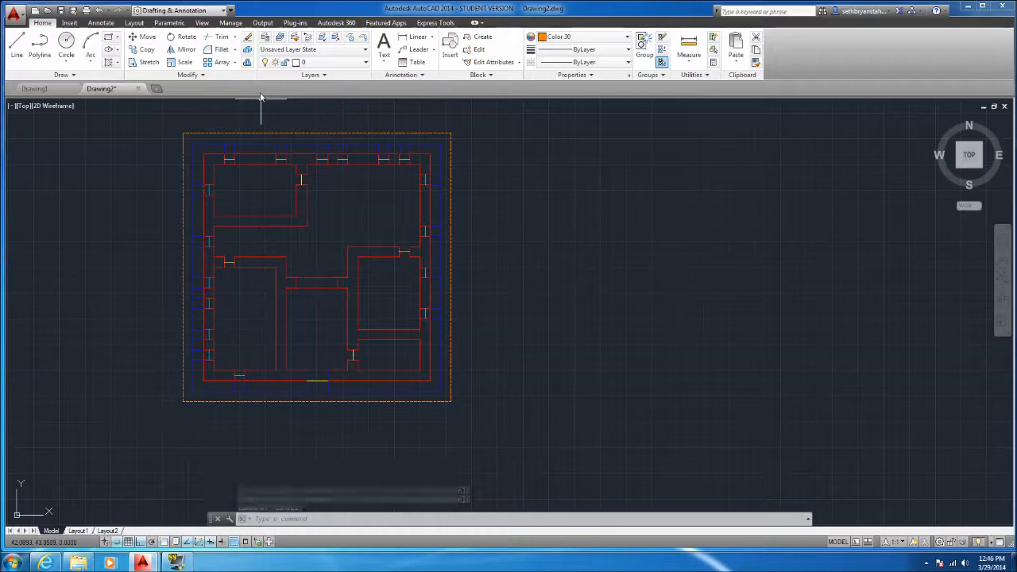
click(16, 46)
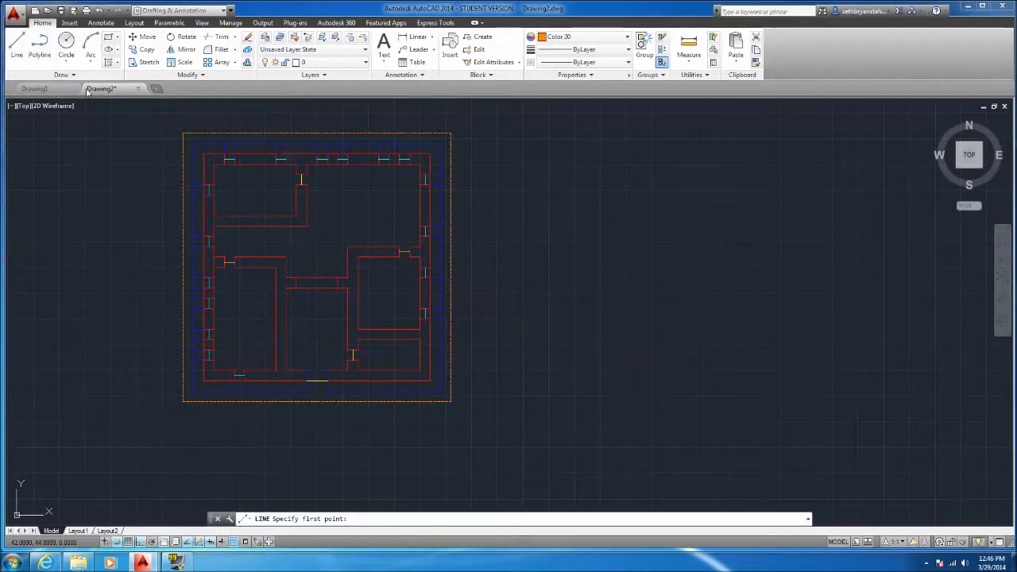
click(592, 63)
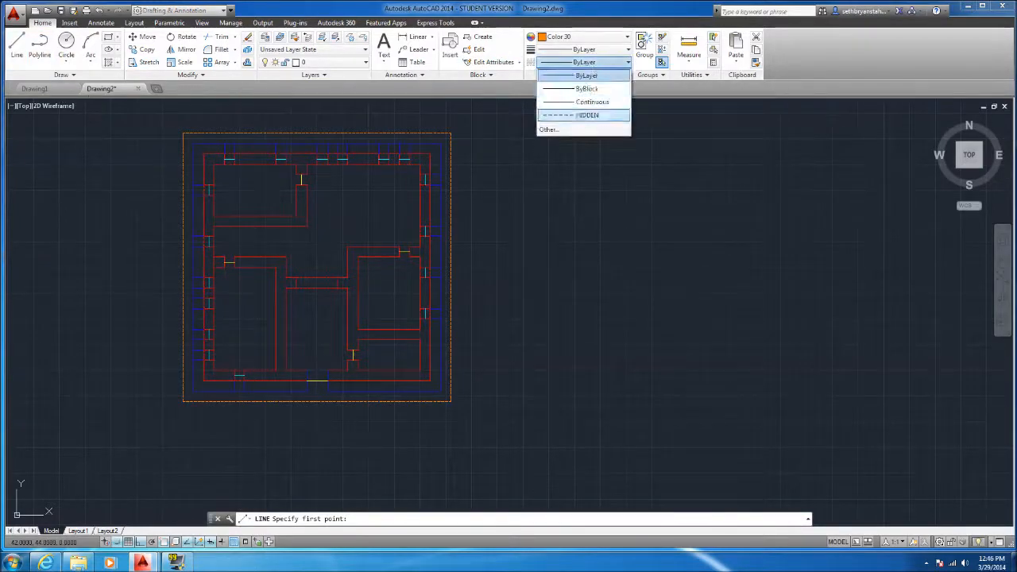
click(587, 116)
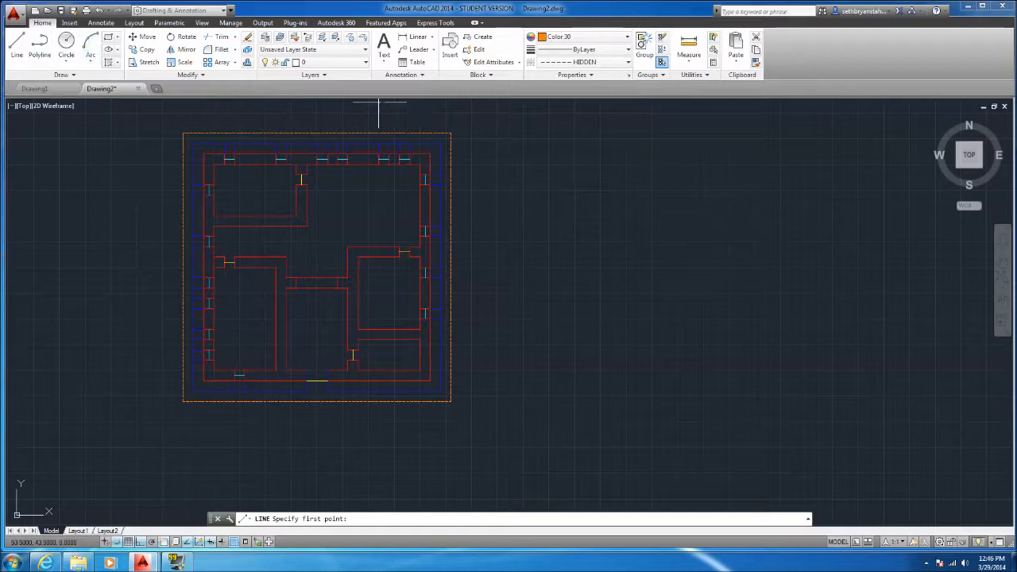
Draw two dashed diagonals joining the opposite corners of the orange rectangle
click(183, 133)
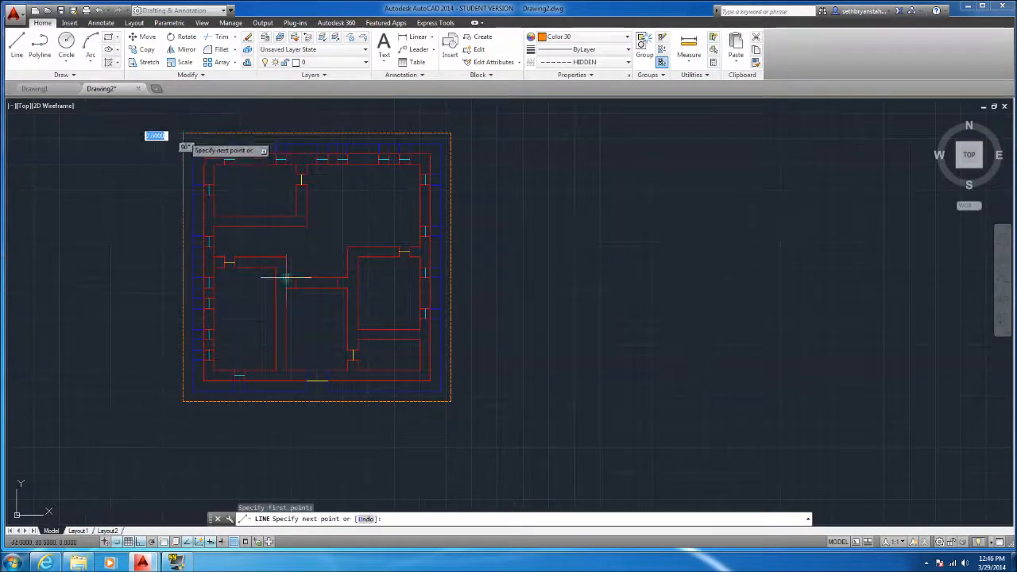
click(451, 401)
key(Return)
key(Return)
click(451, 132)
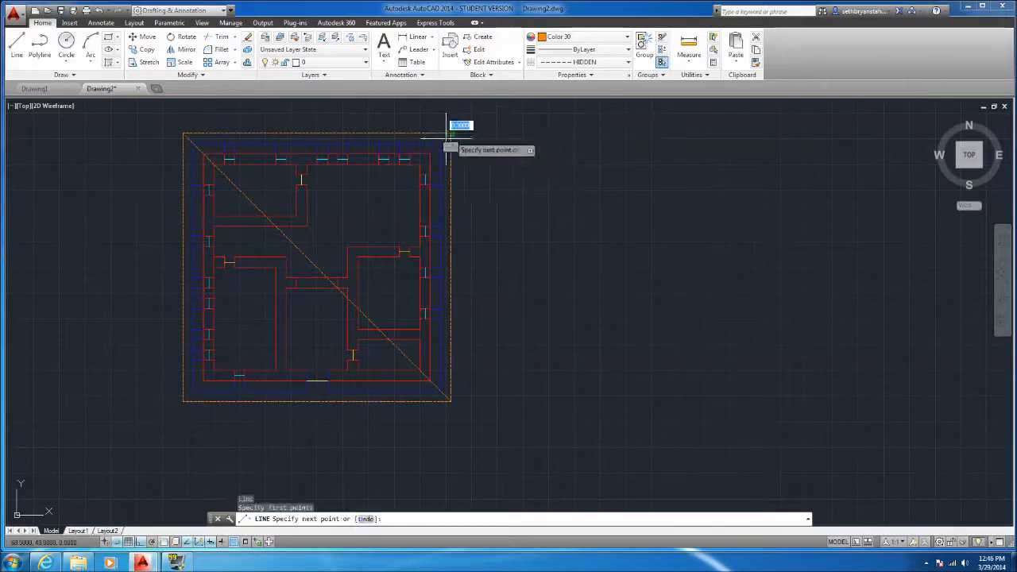
click(183, 401)
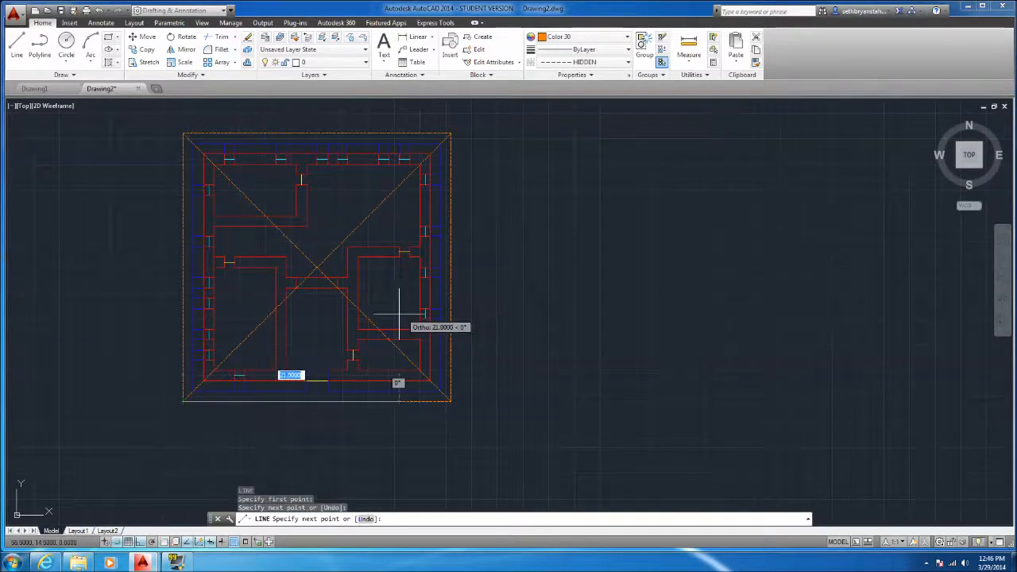
key(Escape)
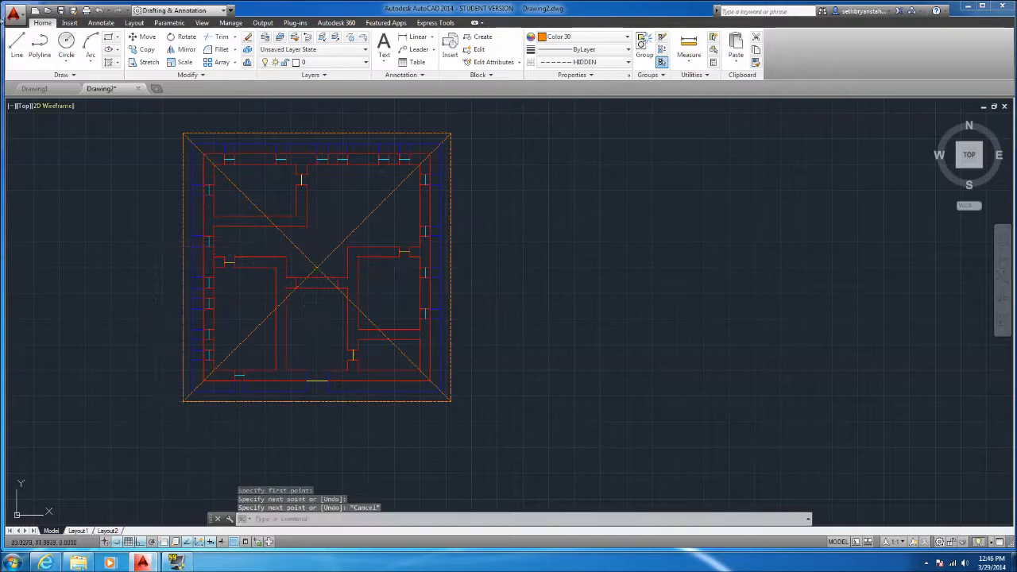
Turn off Ortho mode within the Line command and abandon the line started near the plan's center
click(17, 44)
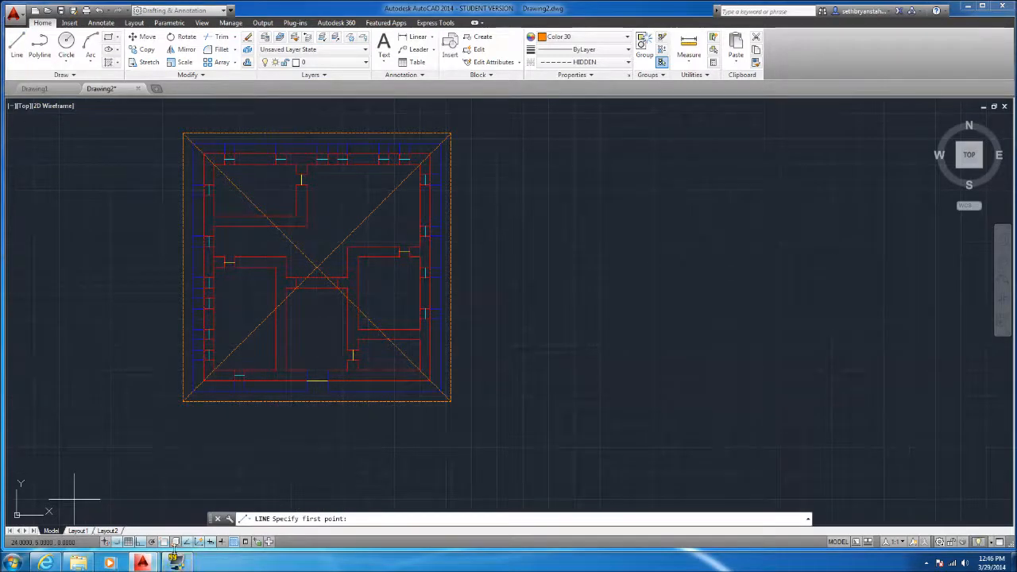
click(141, 545)
click(321, 241)
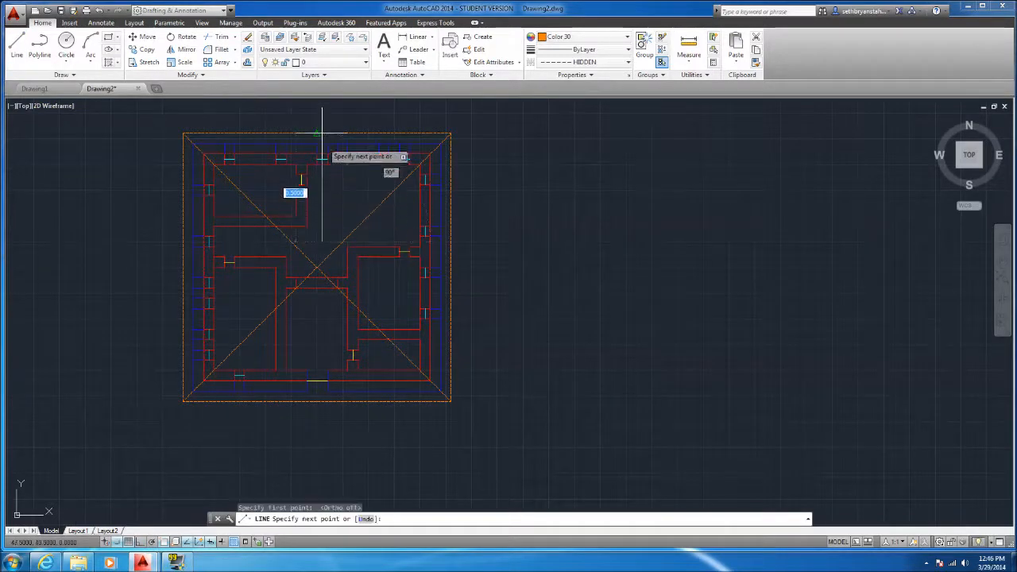
key(Escape)
Try a vertical line from inside the lower central room to the door line in the bottom wall, and undo it
key(Return)
click(347, 246)
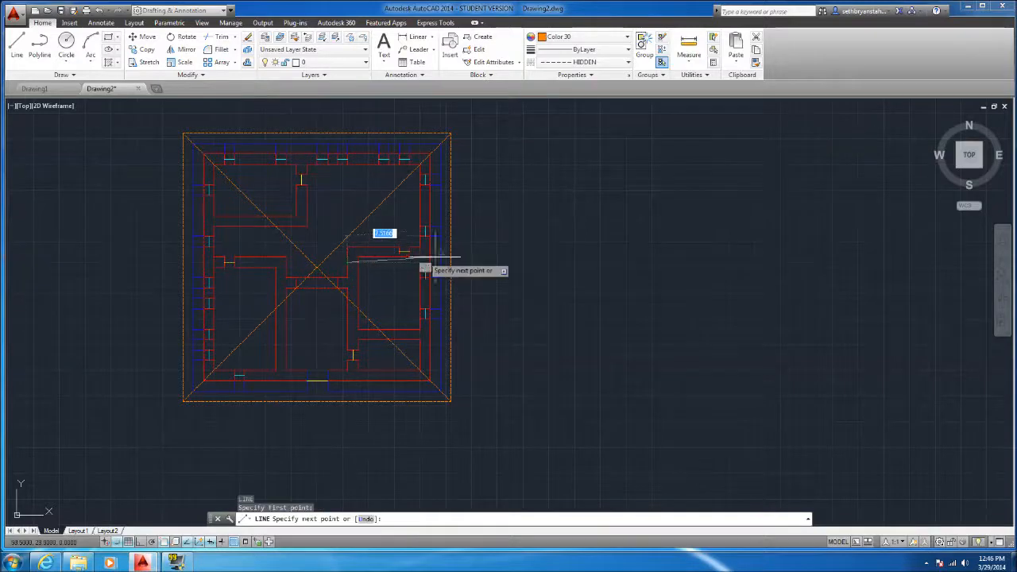
key(Return)
key(Return)
click(318, 304)
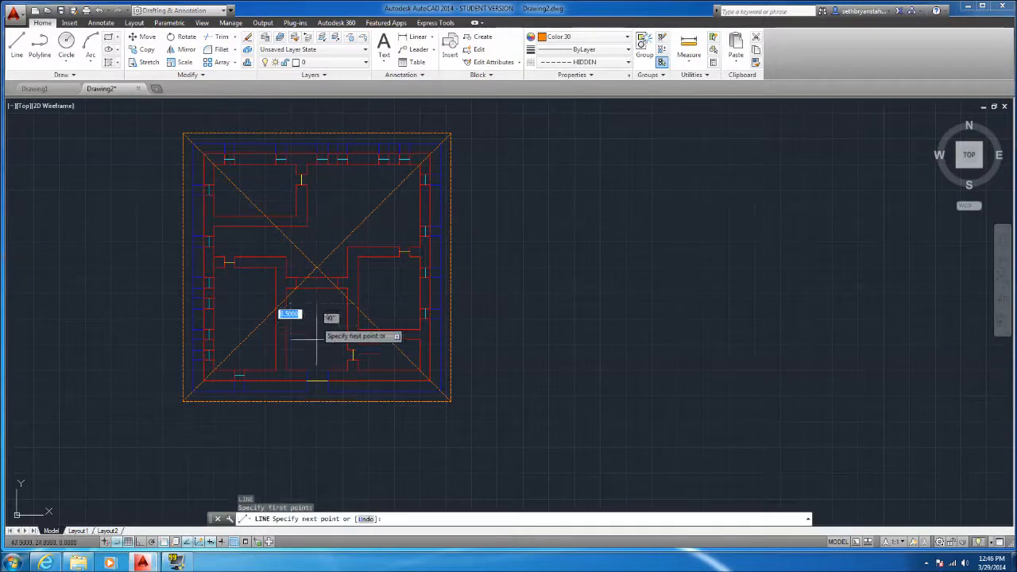
click(317, 382)
key(Return)
key(ctrl+z)
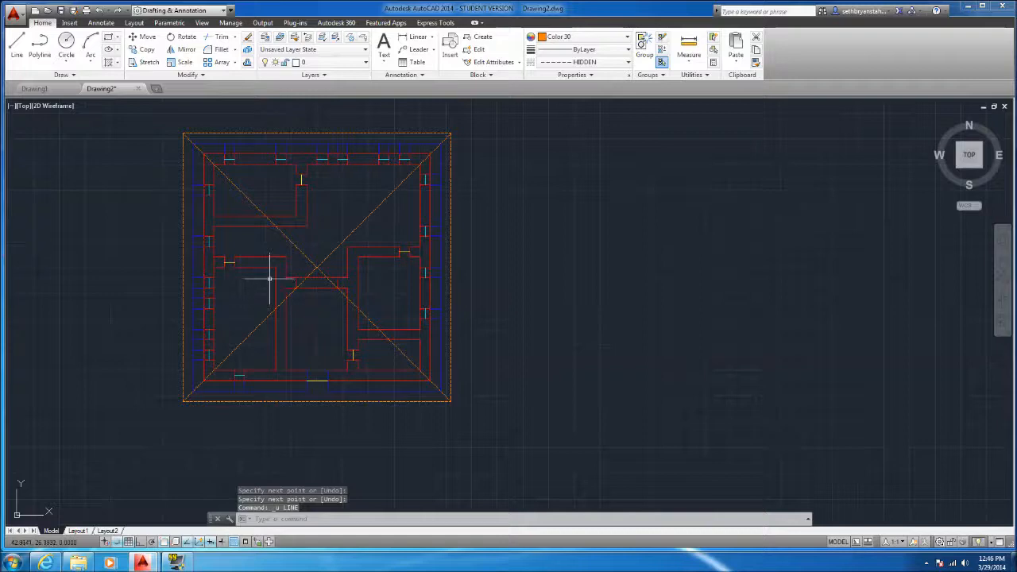
click(289, 272)
key(Escape)
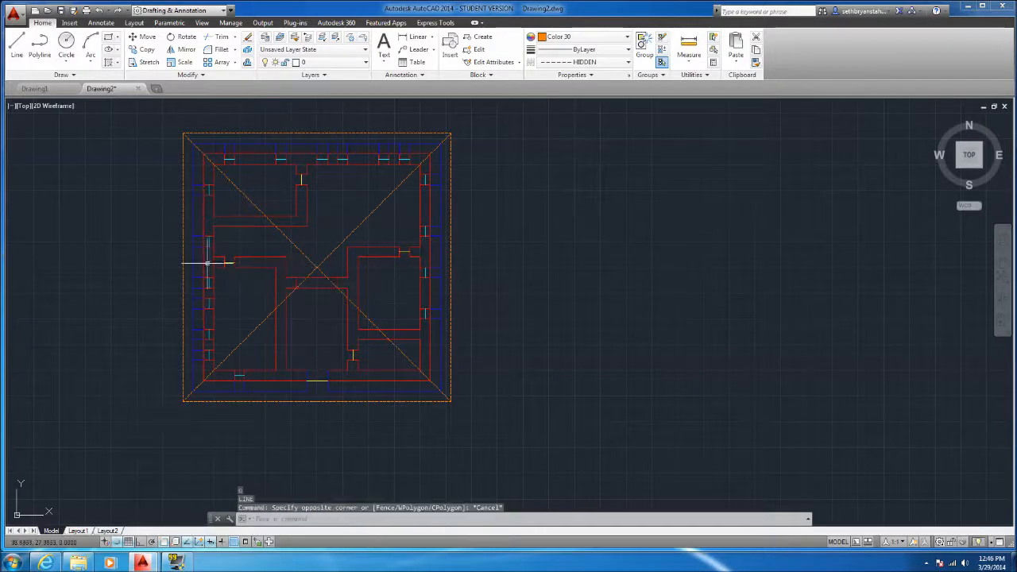
click(17, 46)
click(266, 256)
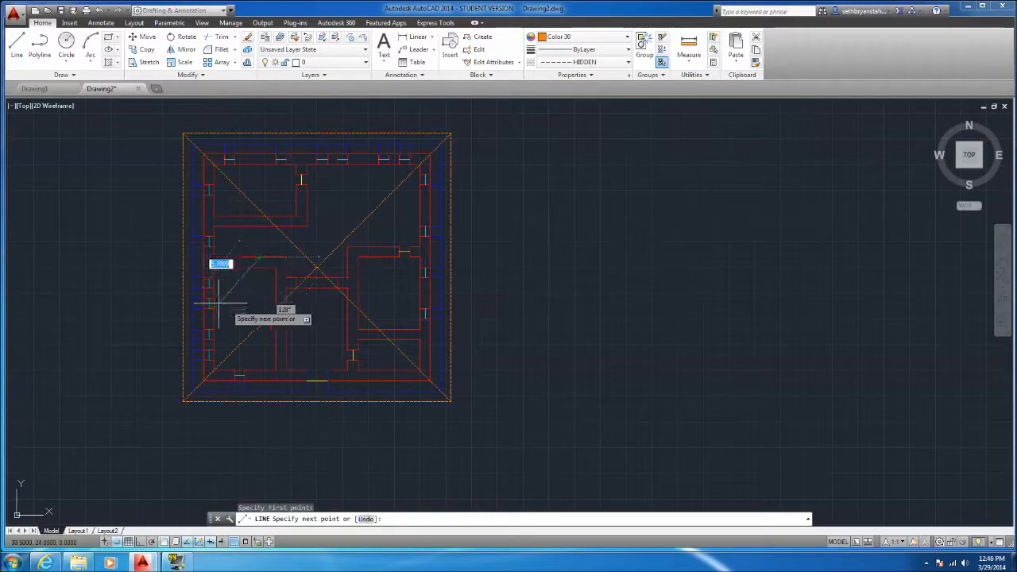
key(Escape)
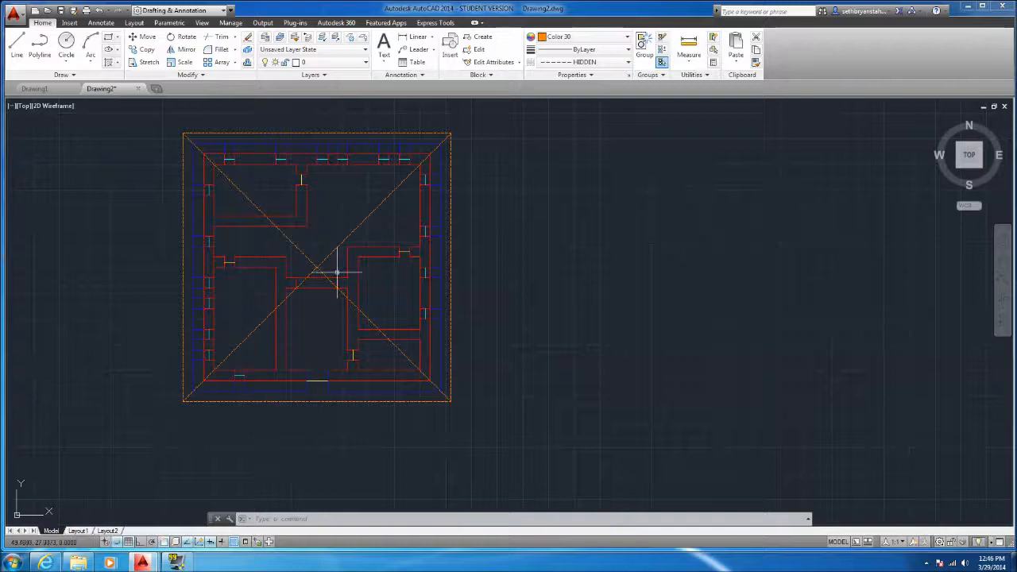
Erase the two diagonal lines crossing at the center of the plan
click(334, 272)
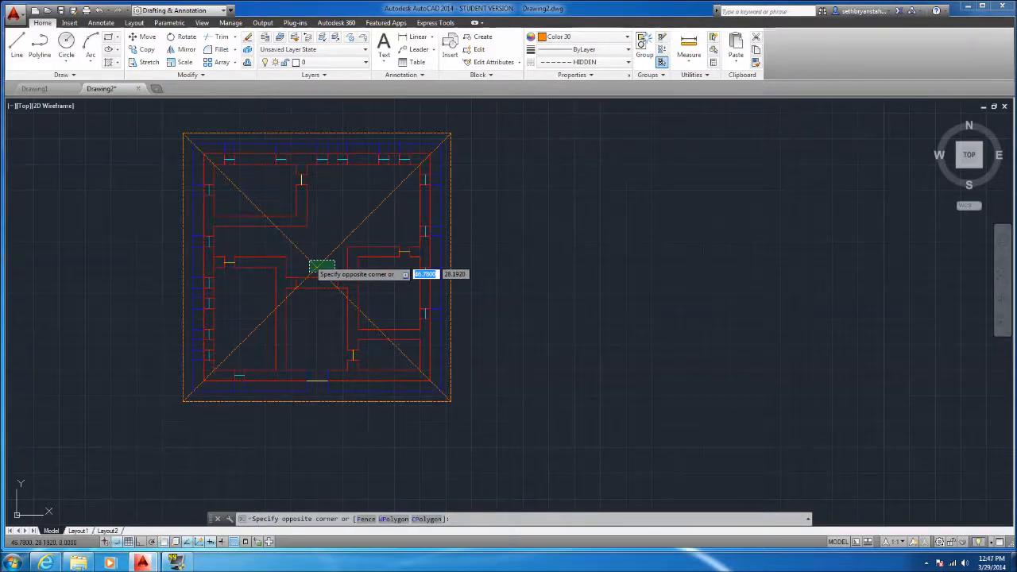
click(310, 261)
key(Delete)
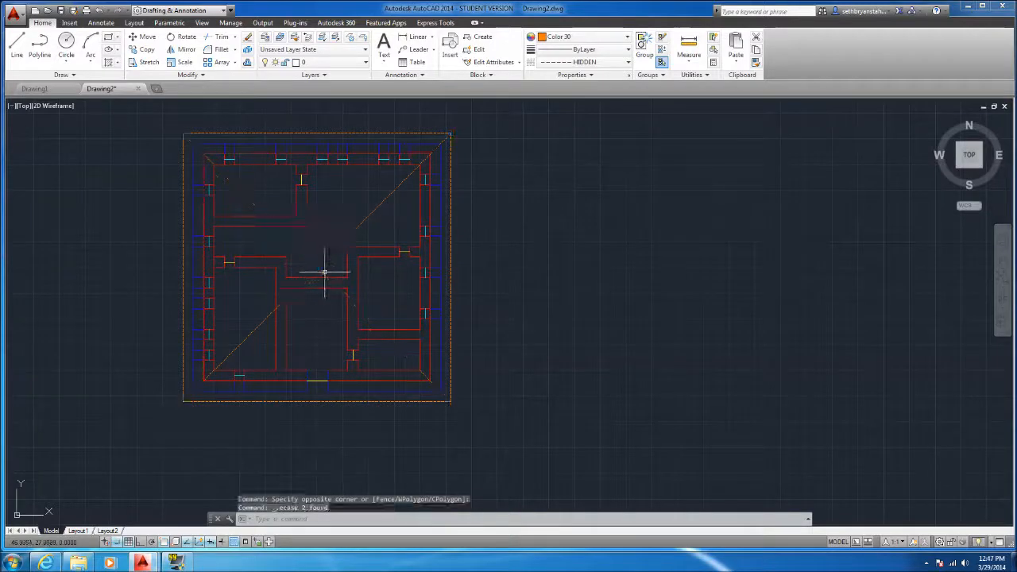
click(17, 44)
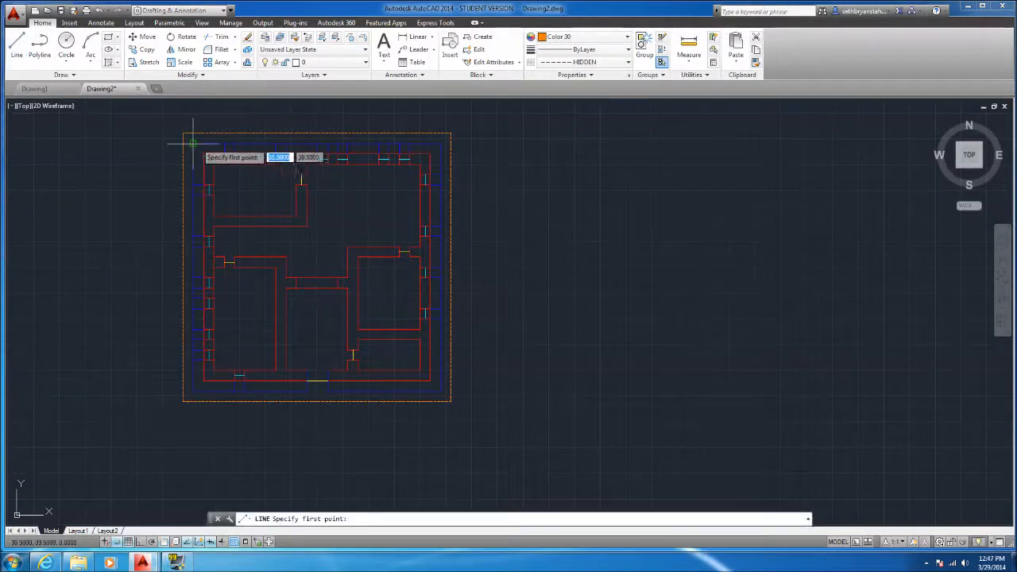
click(316, 134)
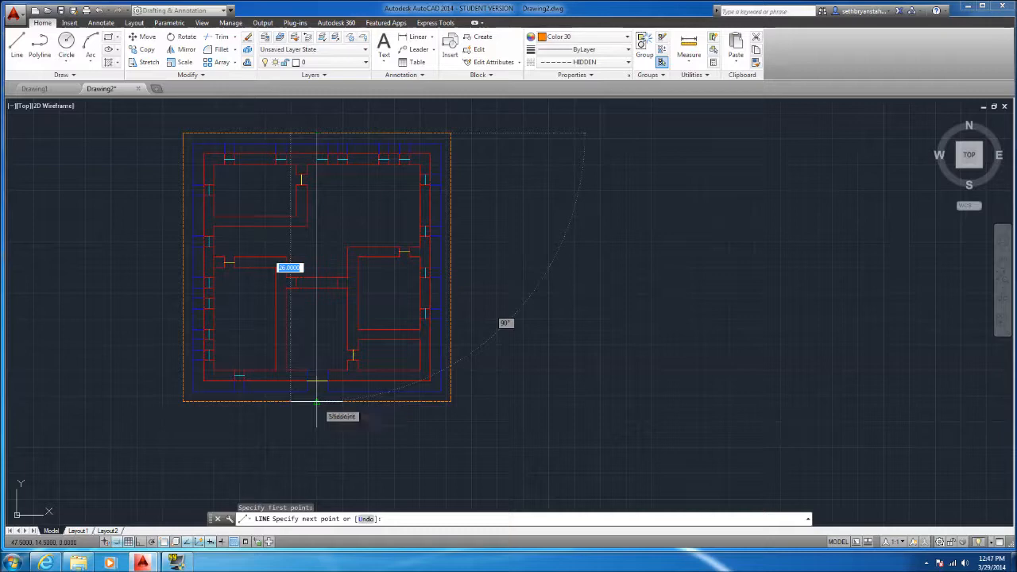
key(Escape)
Draw a line 4 units along the orange outline from its upper-left corner, then straight down across the plan with Ortho mode on
click(17, 46)
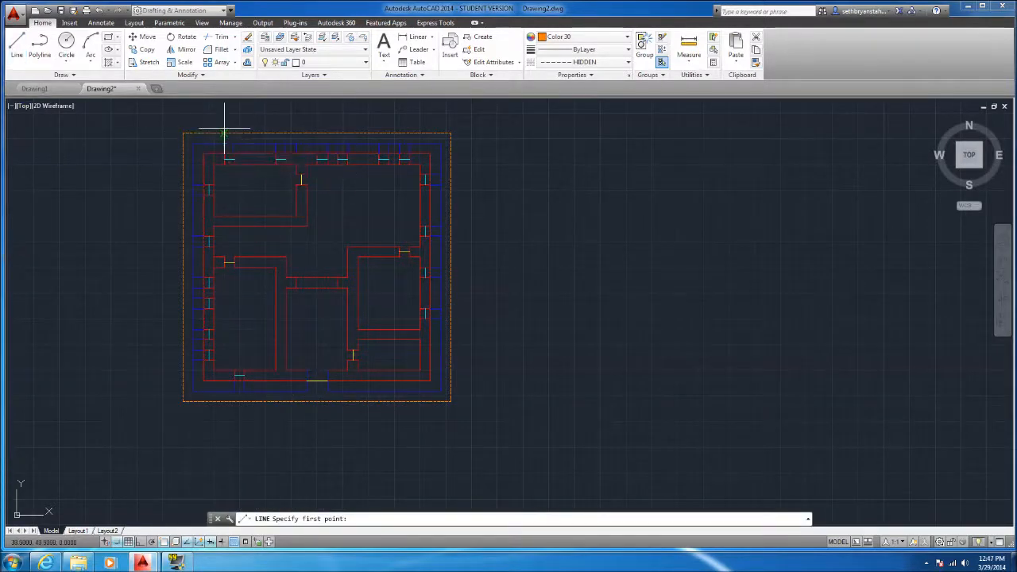
click(17, 46)
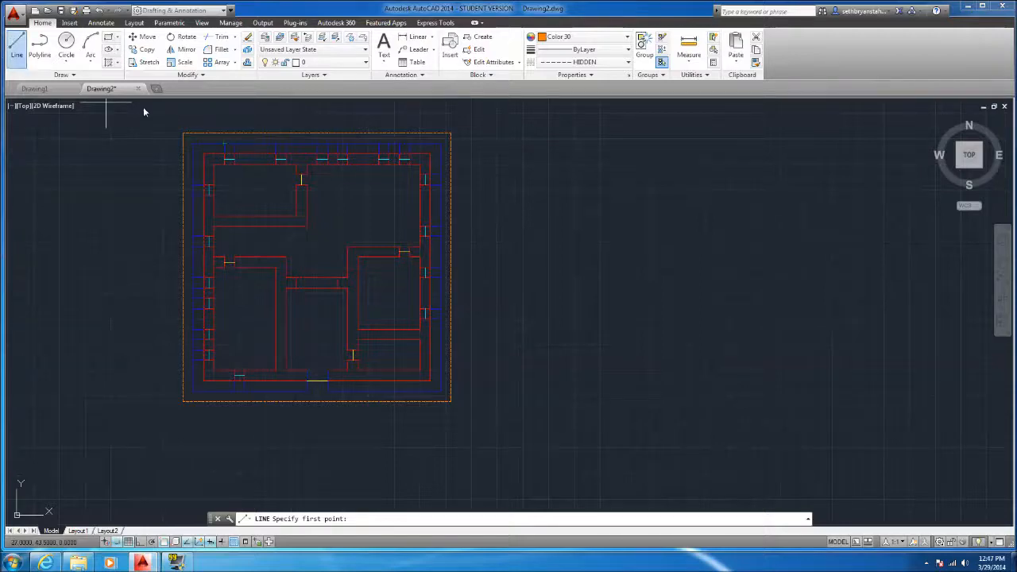
click(183, 134)
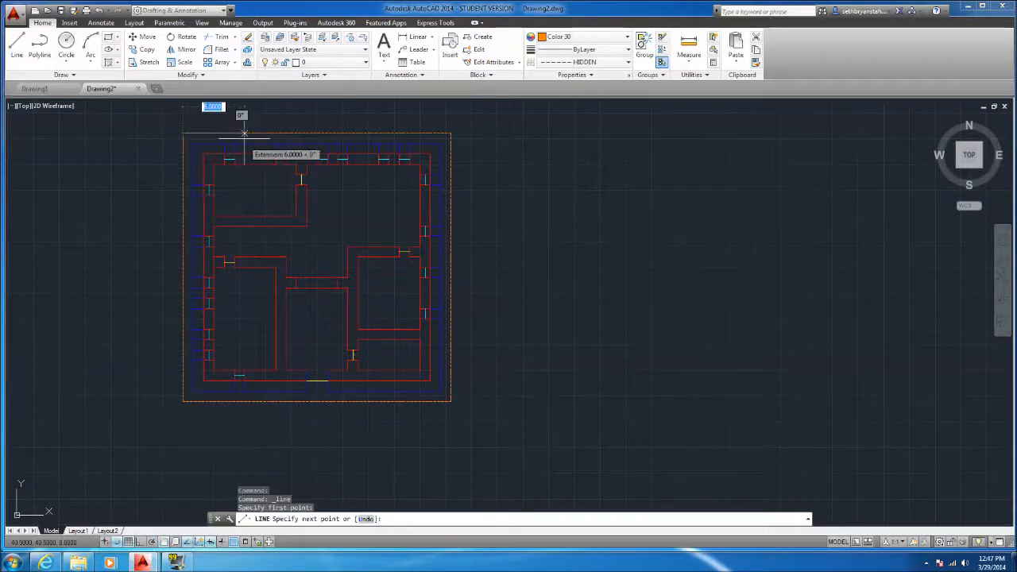
text(4)
key(Return)
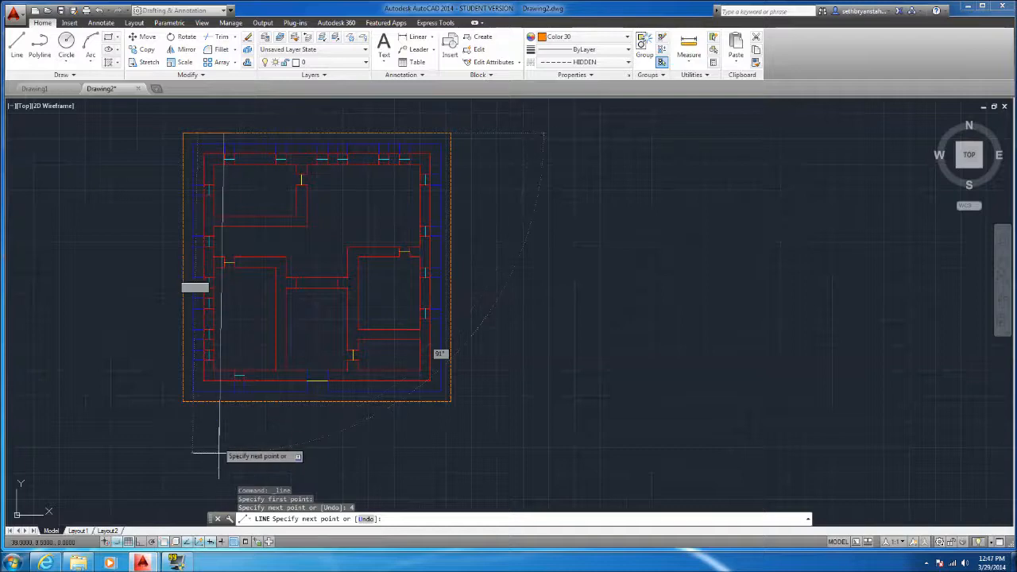
click(139, 542)
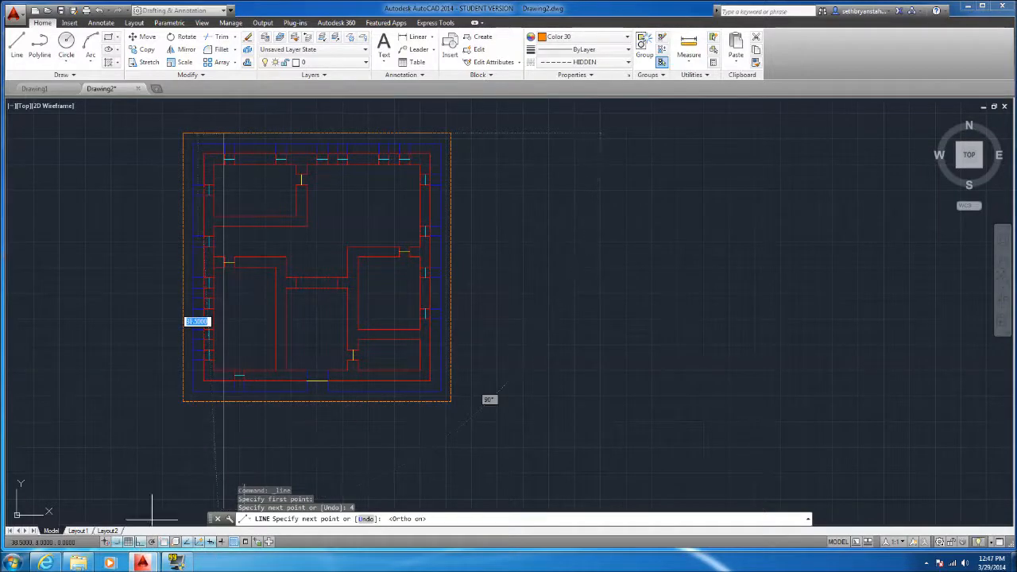
click(225, 424)
key(Escape)
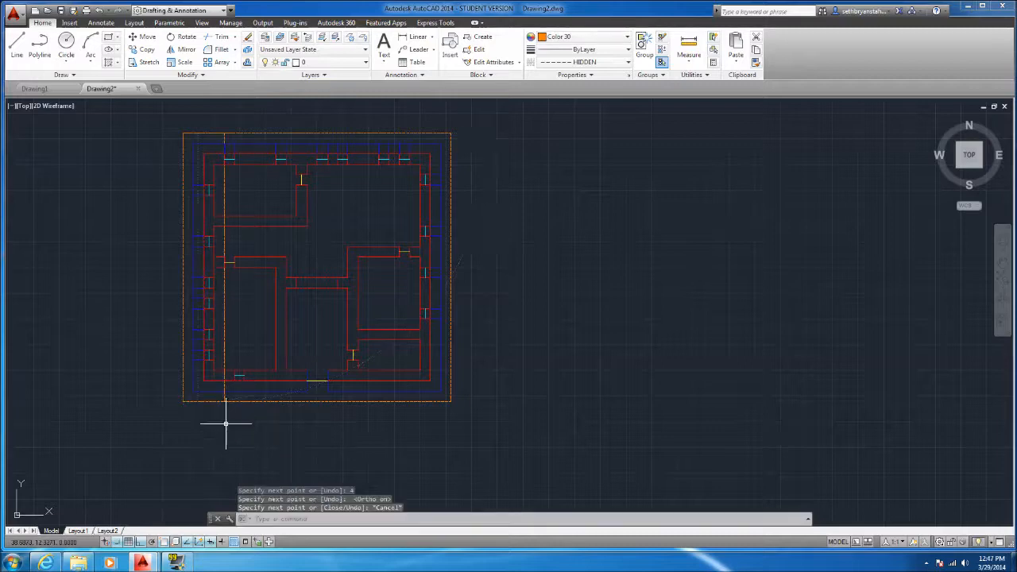
Draw a matching line 4 units inward from the orange outline's upper-right corner, then straight down past the lower edge
key(Return)
click(449, 135)
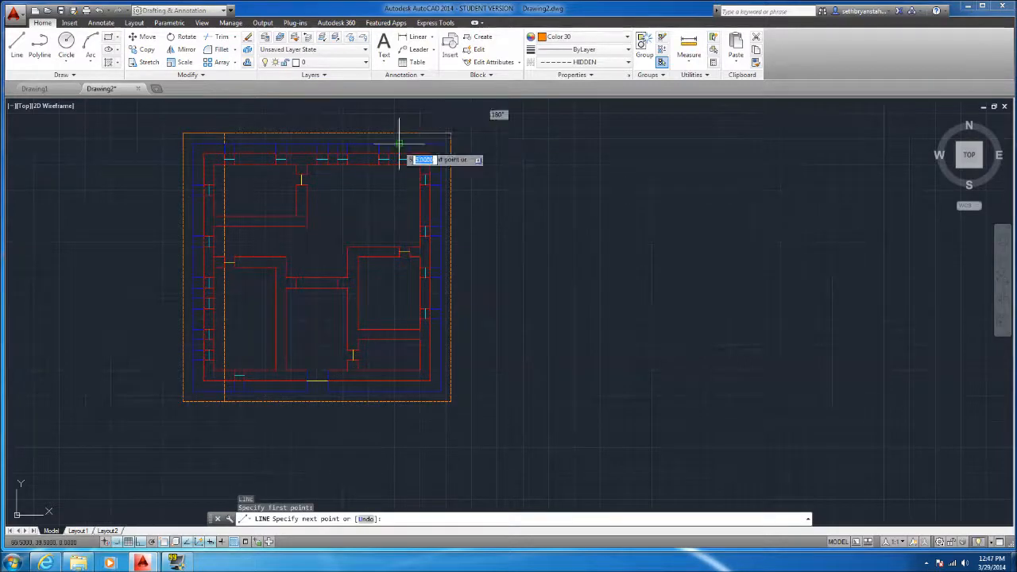
key(Return)
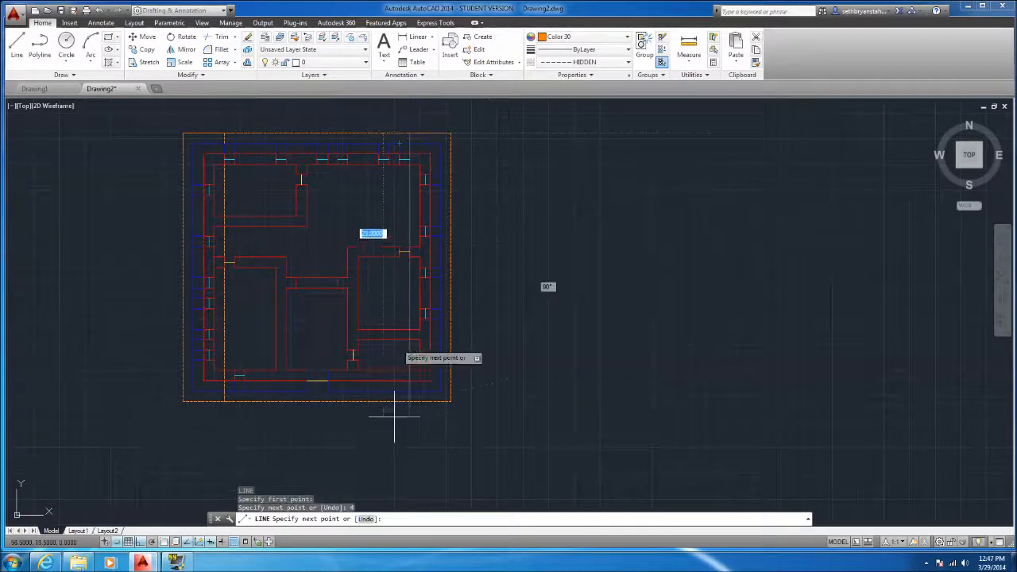
click(405, 416)
key(Escape)
key(Escape)
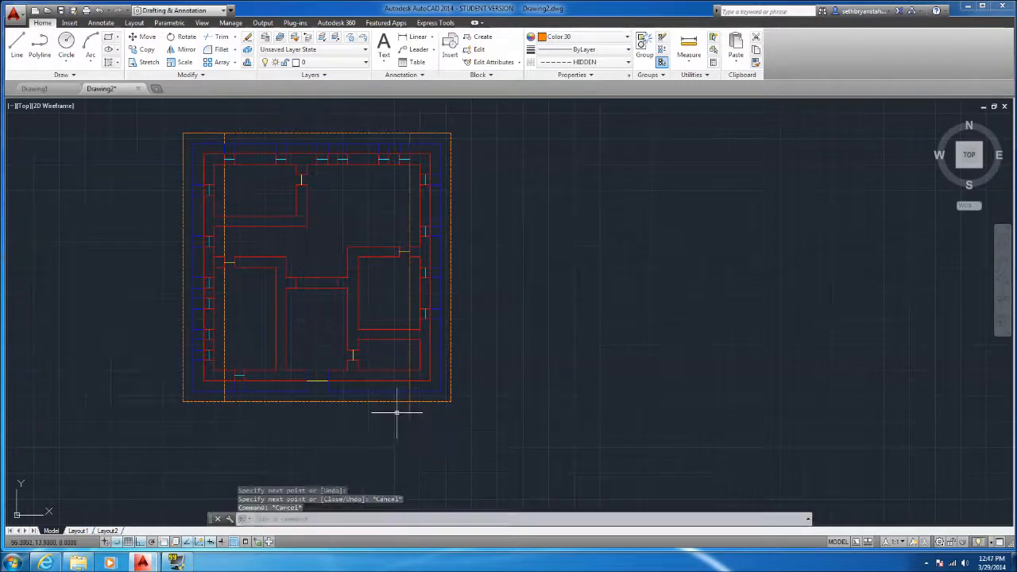
Trim the right vertical roof line's overhang at the orange outline's lower edge
click(396, 413)
click(390, 402)
text(tr)
key(Return)
key(Escape)
Erase the two short 4-unit segments lying on the upper edge of the orange outline
click(430, 133)
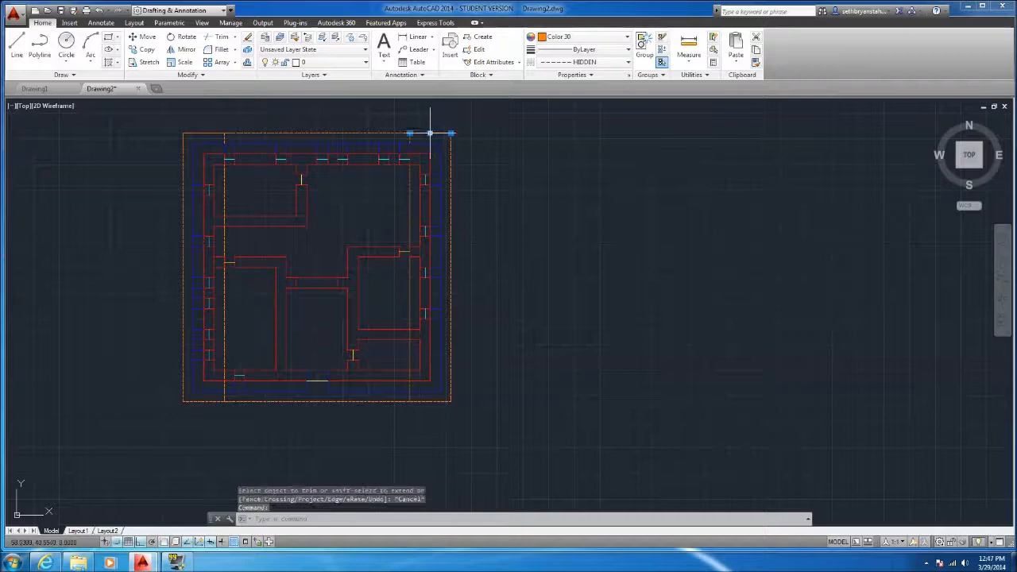
key(Delete)
click(216, 137)
click(209, 144)
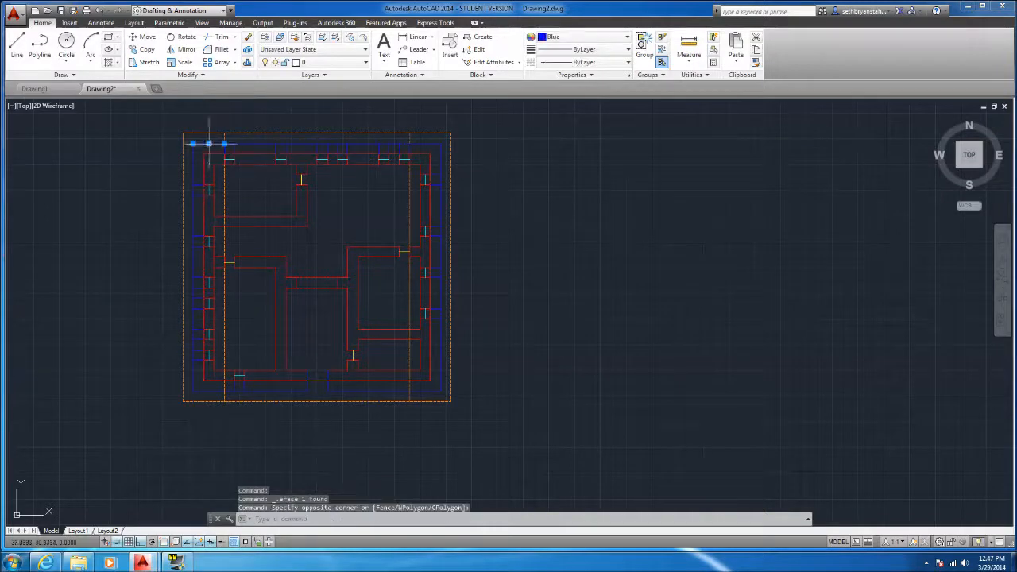
key(Escape)
click(209, 134)
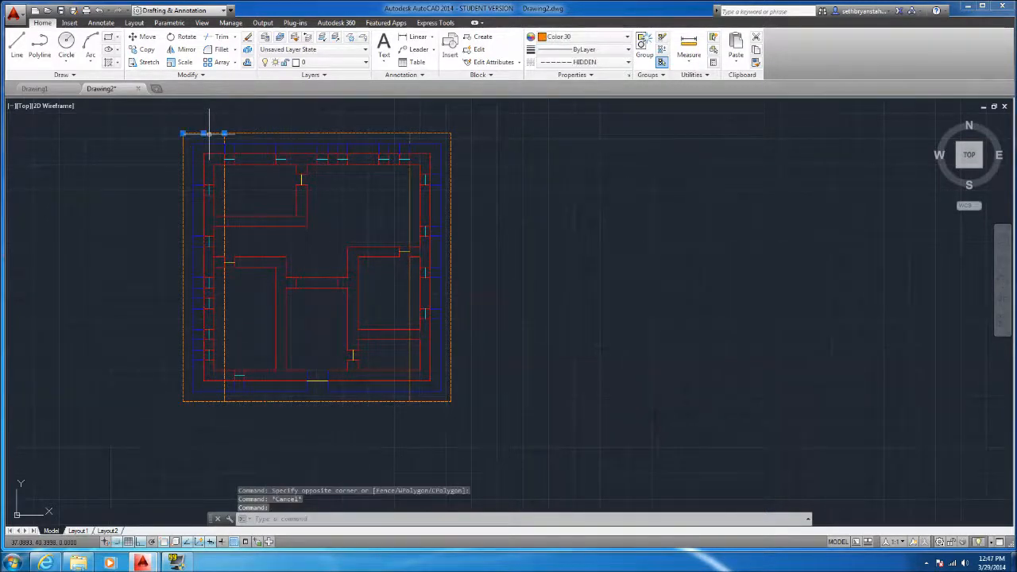
key(Delete)
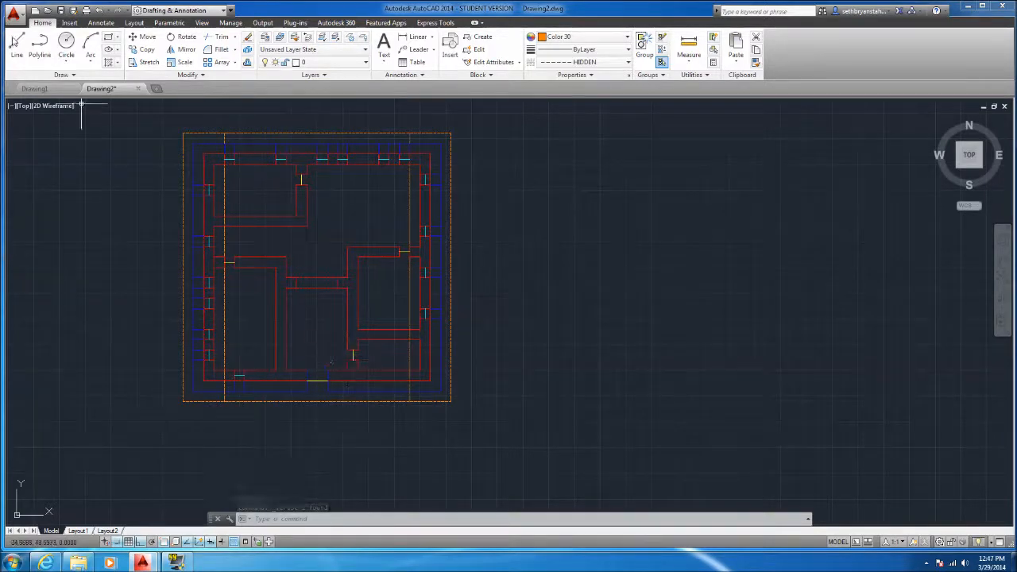
Turn off Ortho mode and object snap within the Line command and abandon the line started near the plan's upper-left corner
click(16, 45)
click(224, 135)
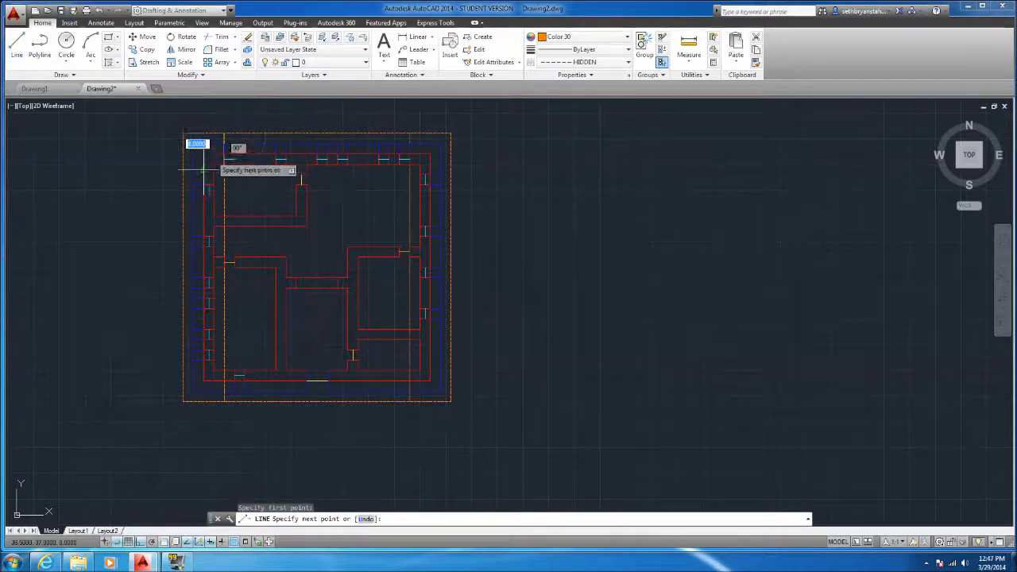
click(17, 45)
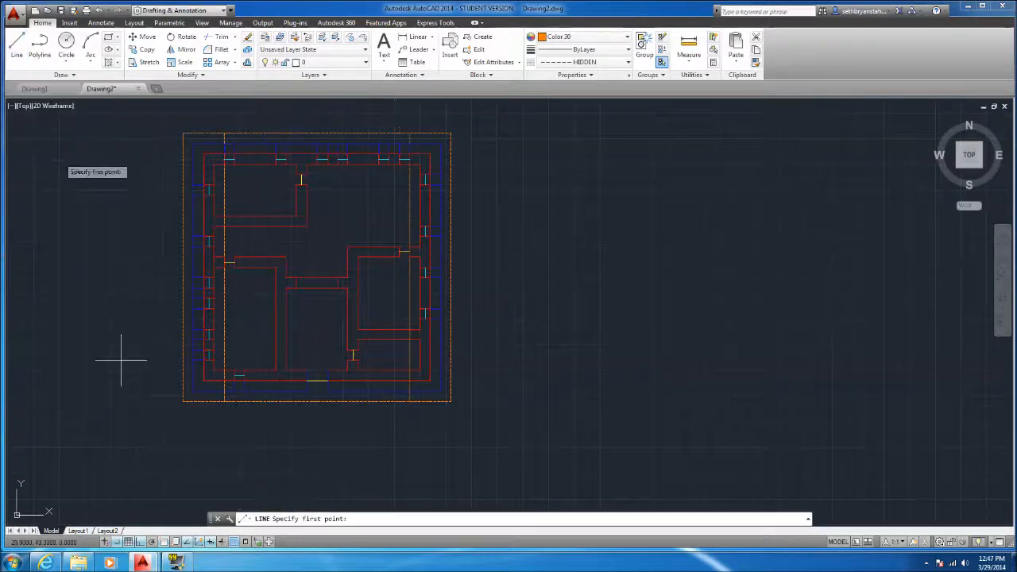
click(139, 542)
scroll(208, 159, up, 4)
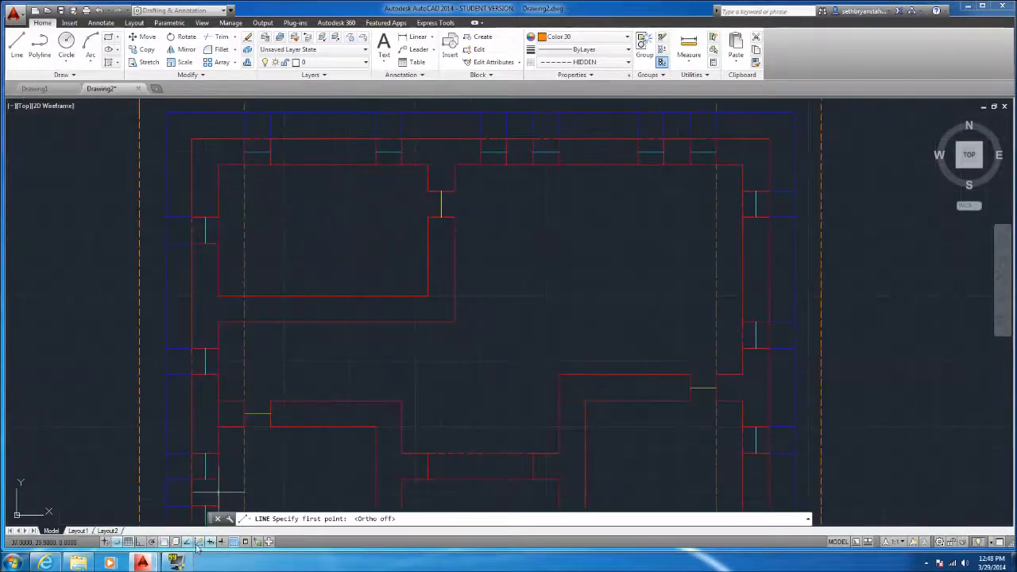
scroll(163, 540, down, 2)
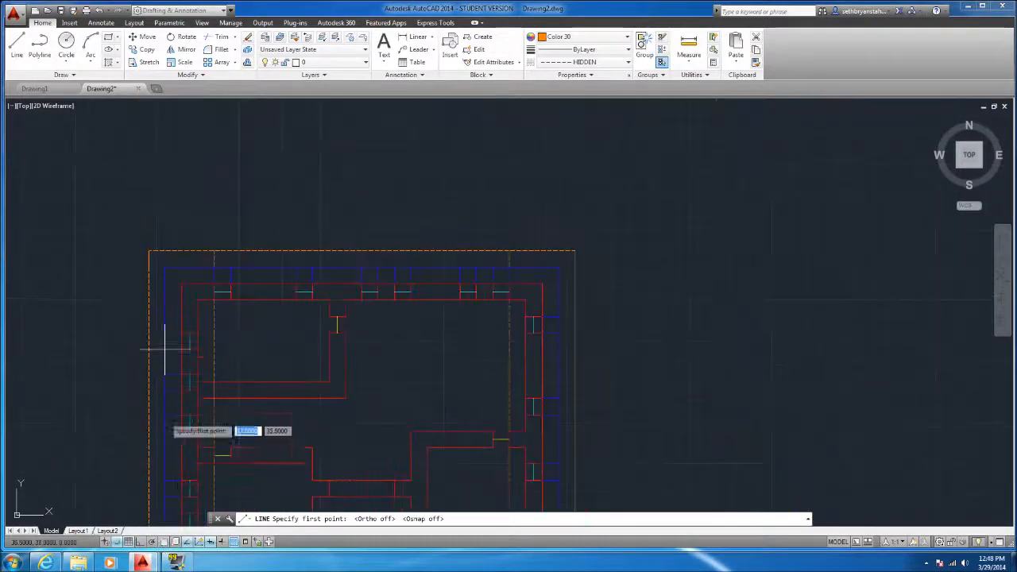
click(204, 298)
key(Escape)
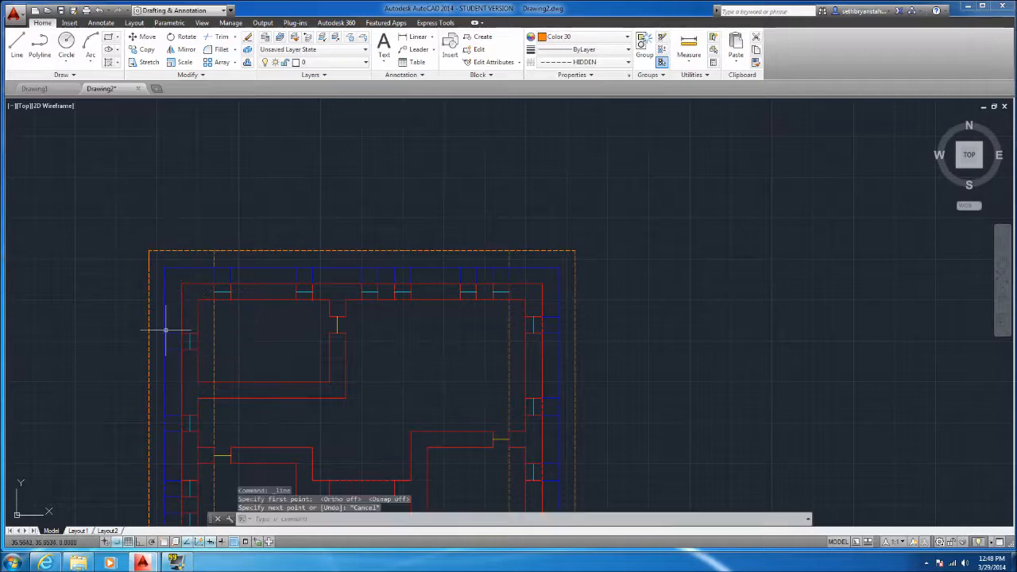
key(Return)
click(526, 300)
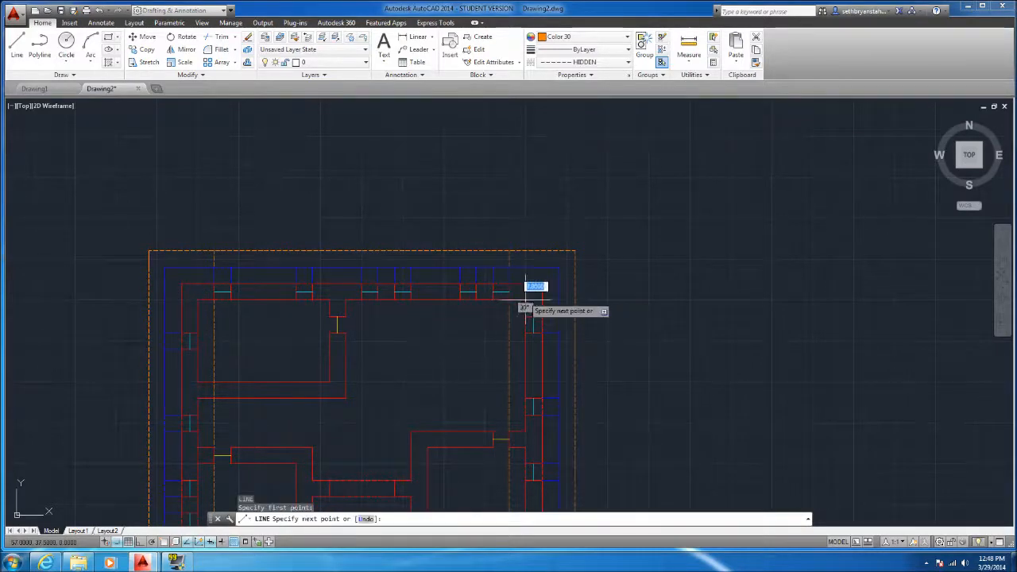
key(Escape)
click(232, 343)
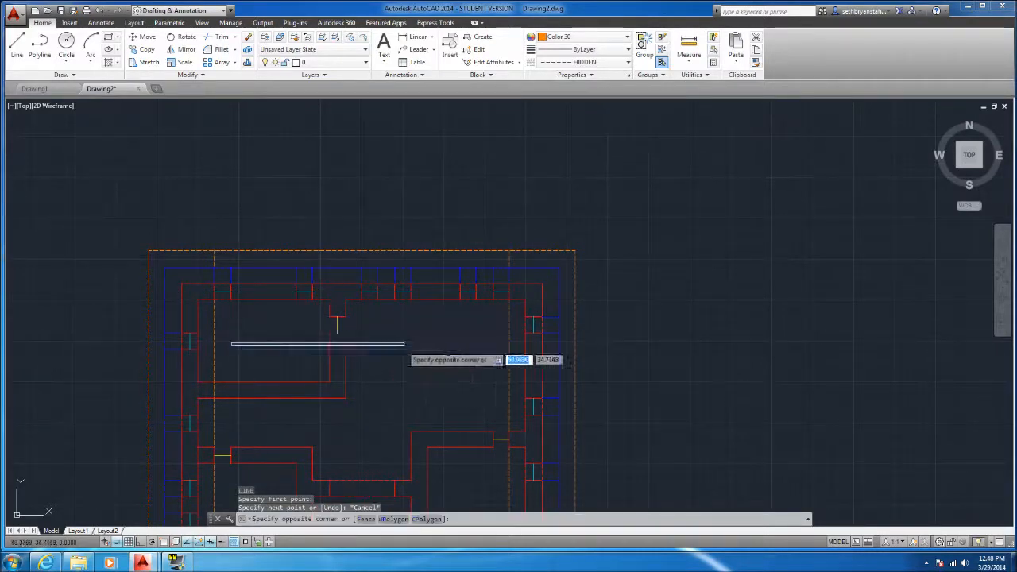
key(Escape)
scroll(327, 318, down, 2)
middle_drag(318, 500, 315, 378)
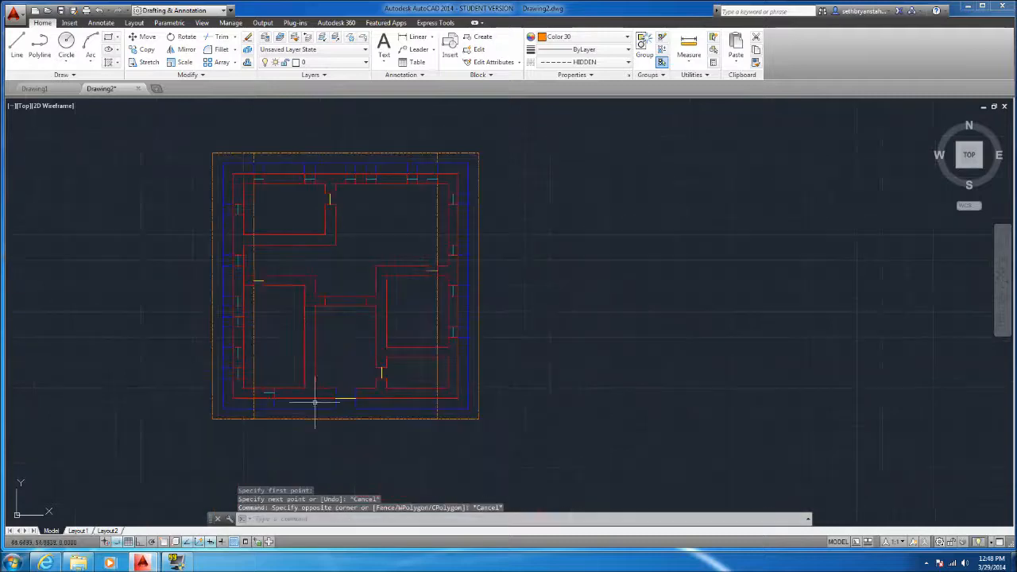
click(265, 196)
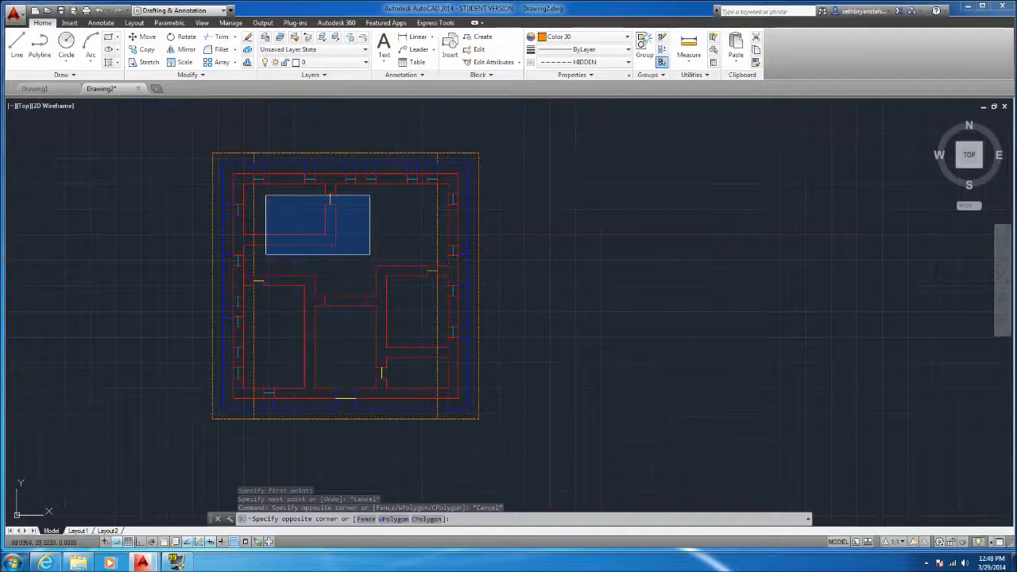
key(Escape)
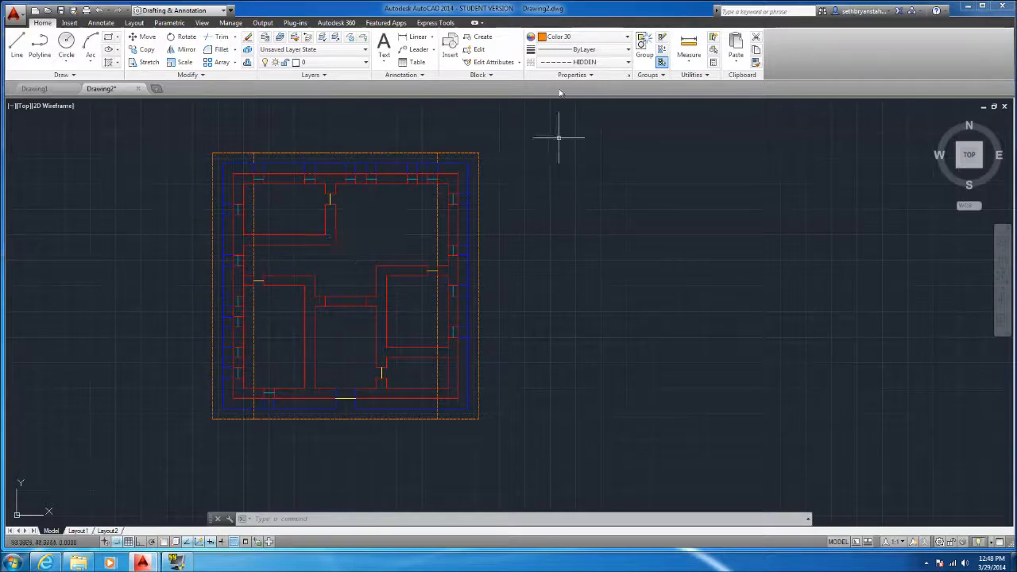
Set the current object color to index color 150
click(566, 39)
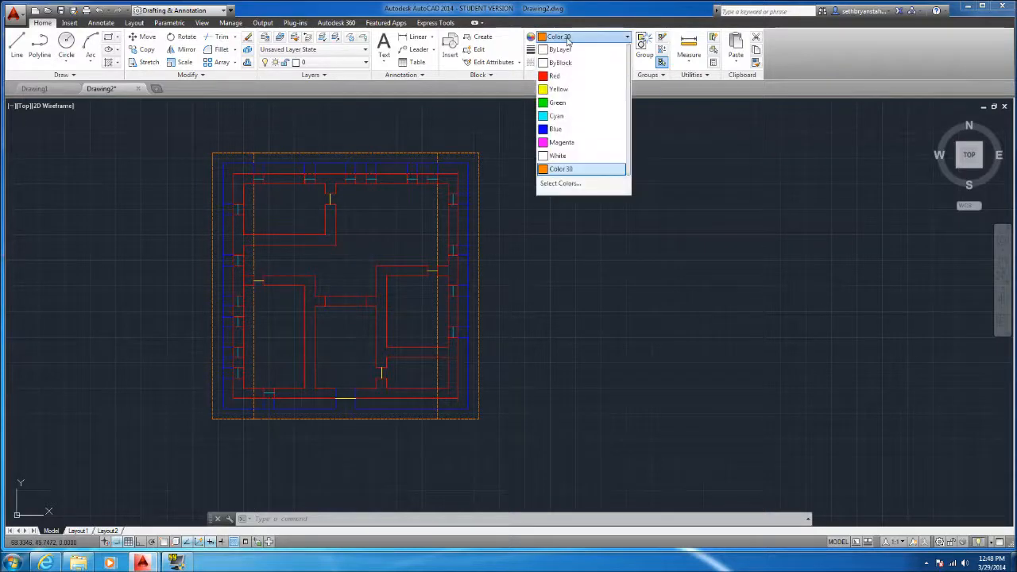
click(567, 185)
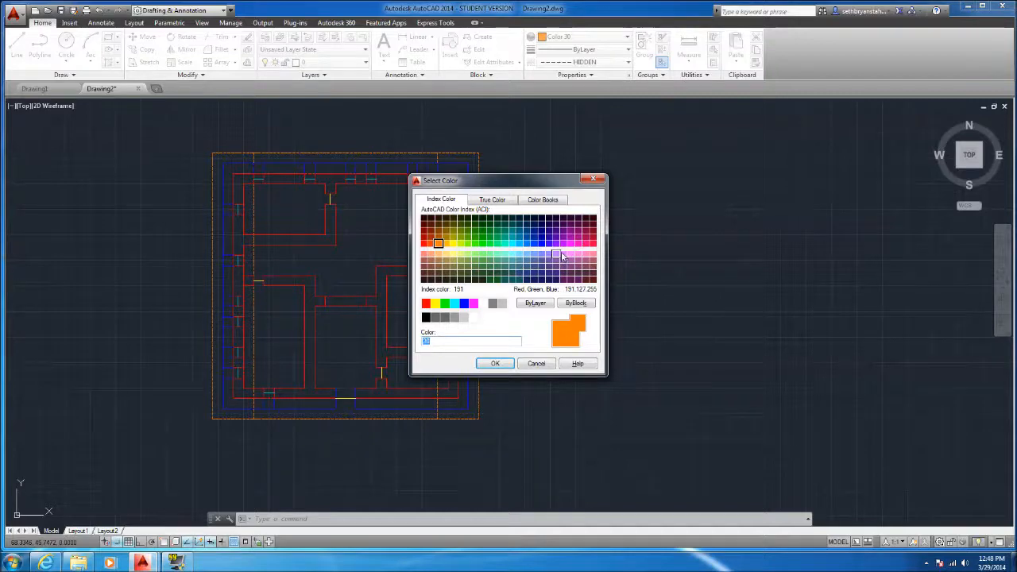
click(527, 244)
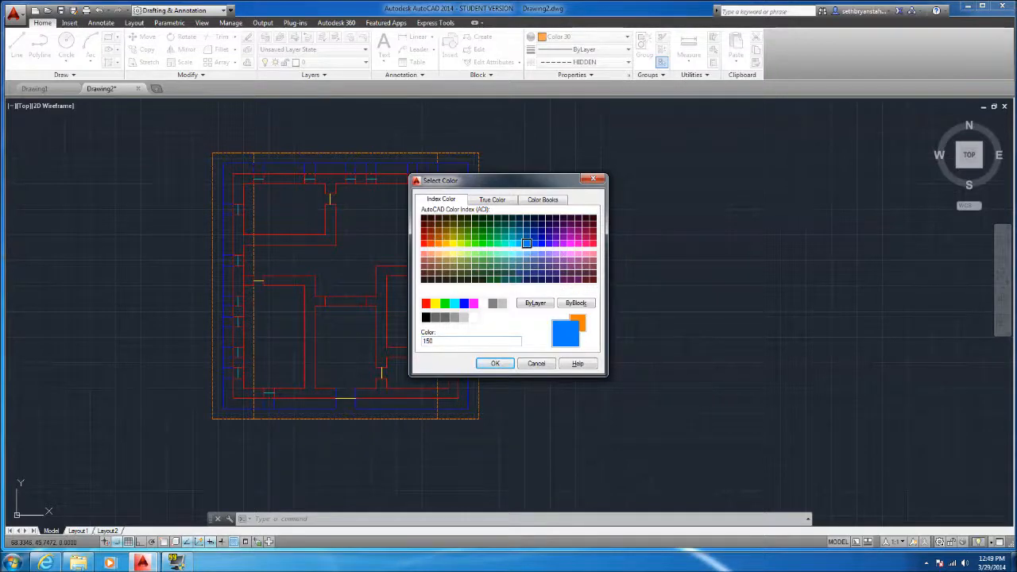
click(492, 363)
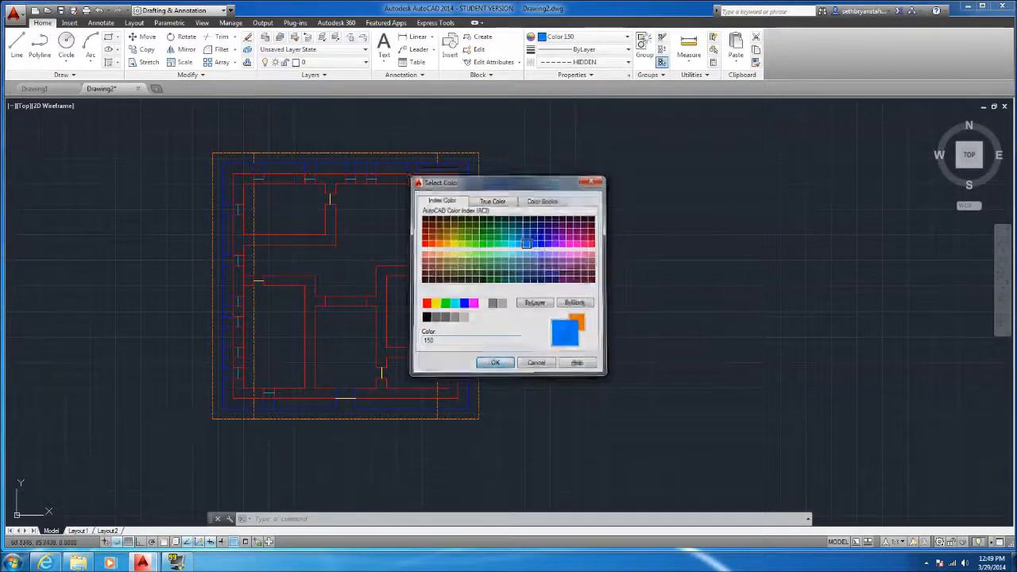
click(15, 48)
scroll(327, 180, up, 2)
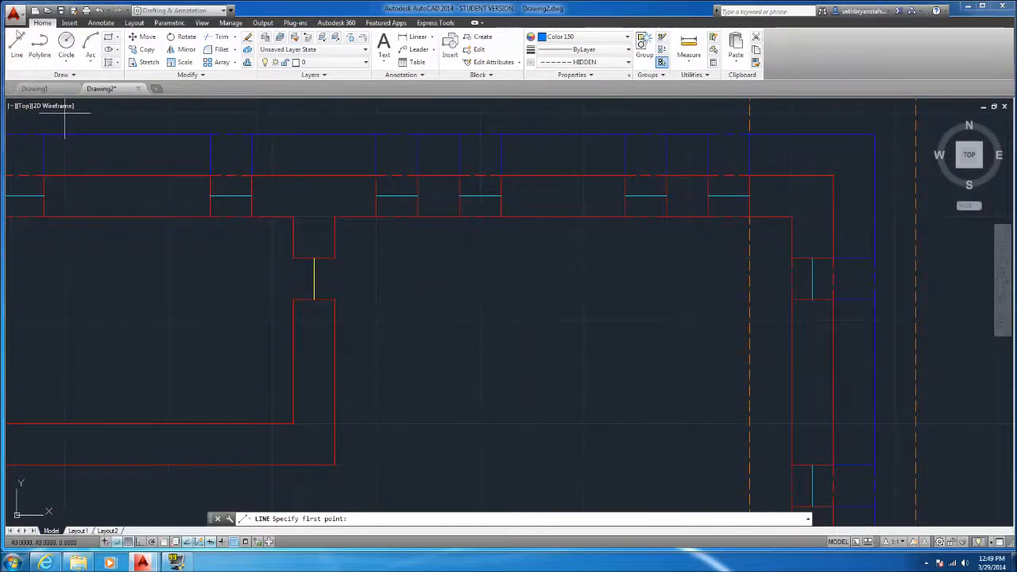
click(335, 217)
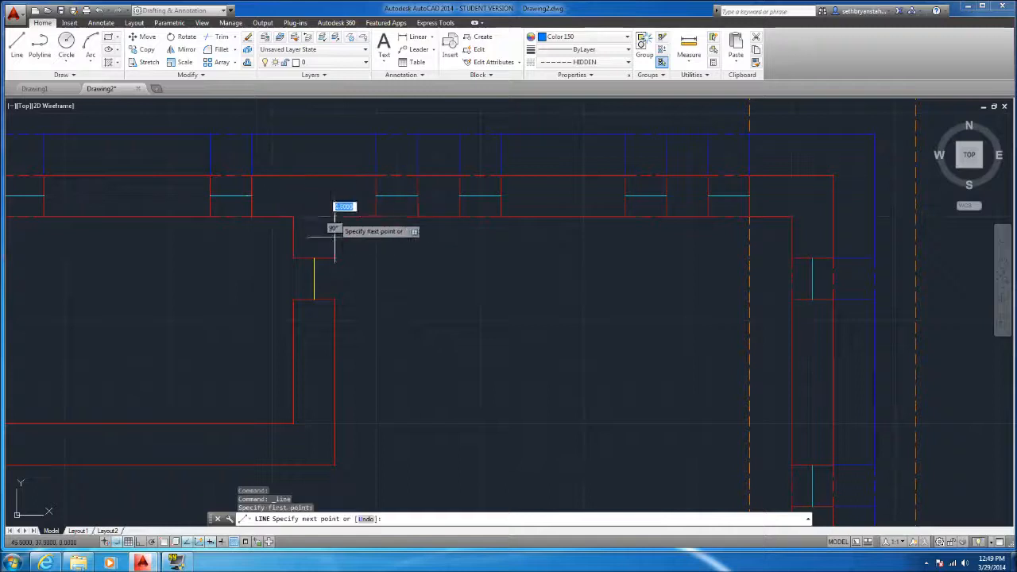
key(Escape)
Draw dashed blue segments from the upper room's door jamb across to the right vertical roof line and down to just above the lower-right room
key(space)
click(335, 258)
click(749, 258)
scroll(632, 259, down, 4)
scroll(635, 260, up, 4)
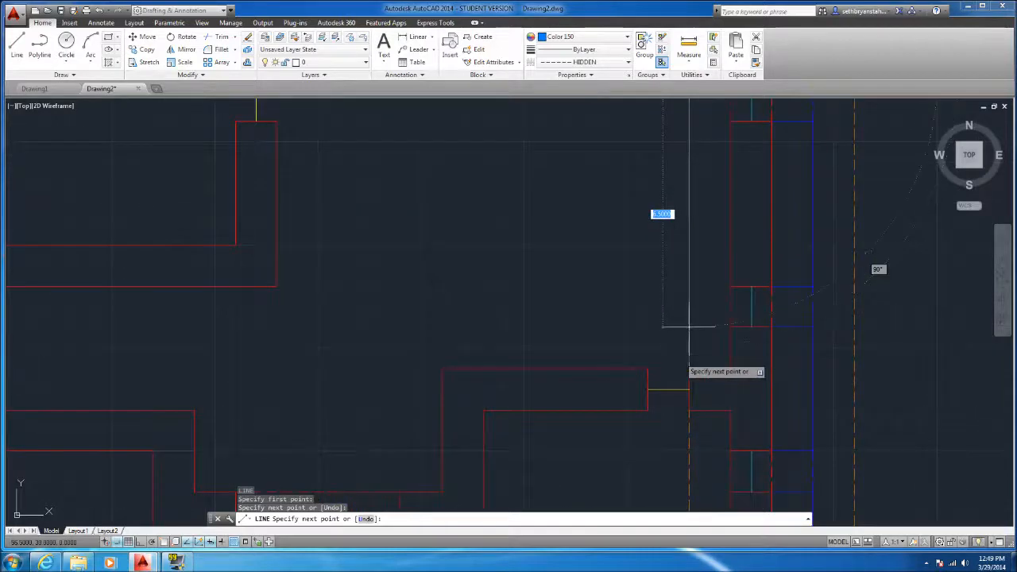
click(689, 326)
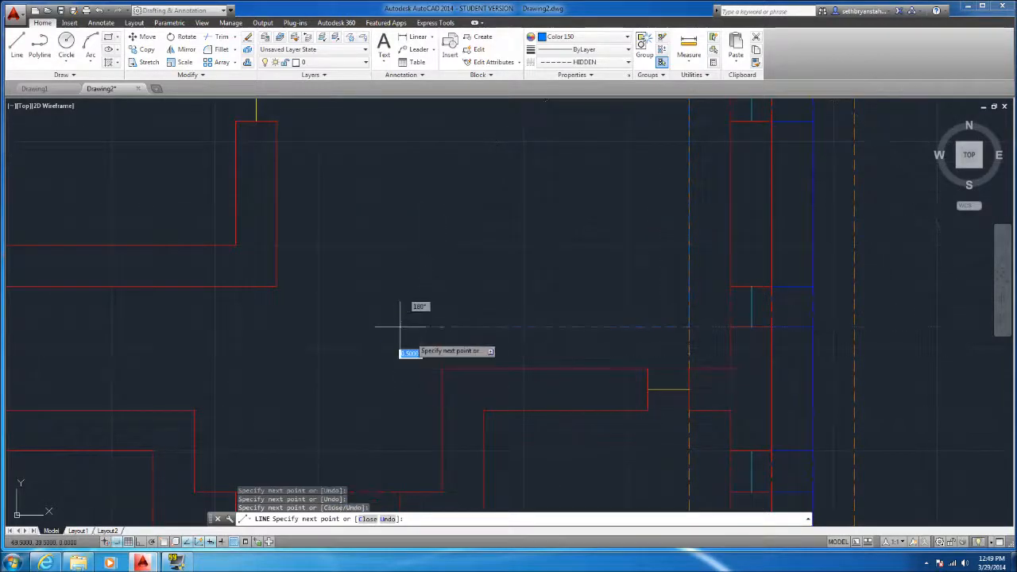
Undo the last line point and continue the dashed outline around the recess above the middle room, 4 units wide and 2 units up its left side
key(ctrl+z)
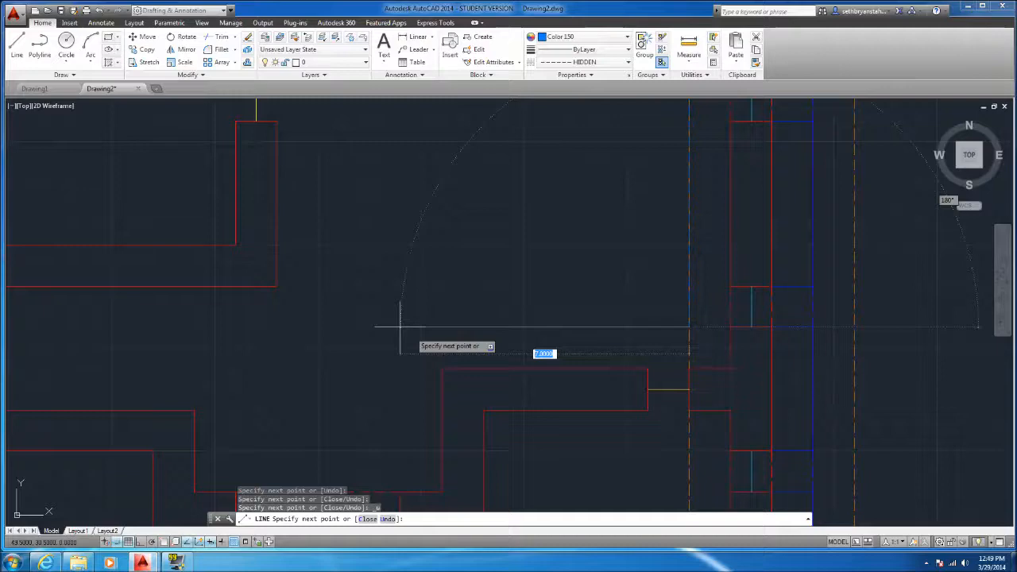
scroll(400, 325, down, 2)
scroll(388, 449, down, 3)
scroll(342, 449, down, 2)
scroll(430, 429, up, 6)
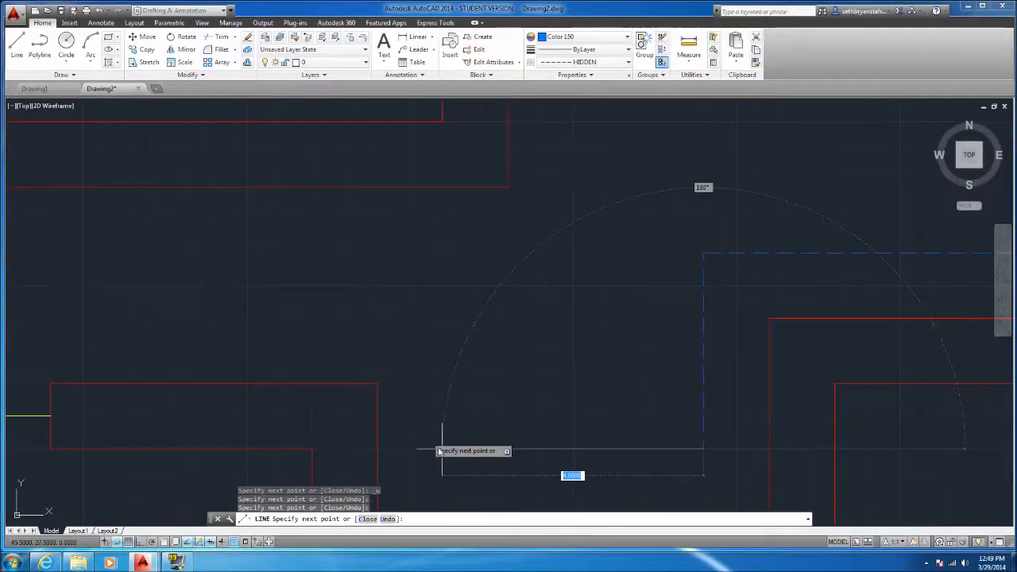
click(442, 447)
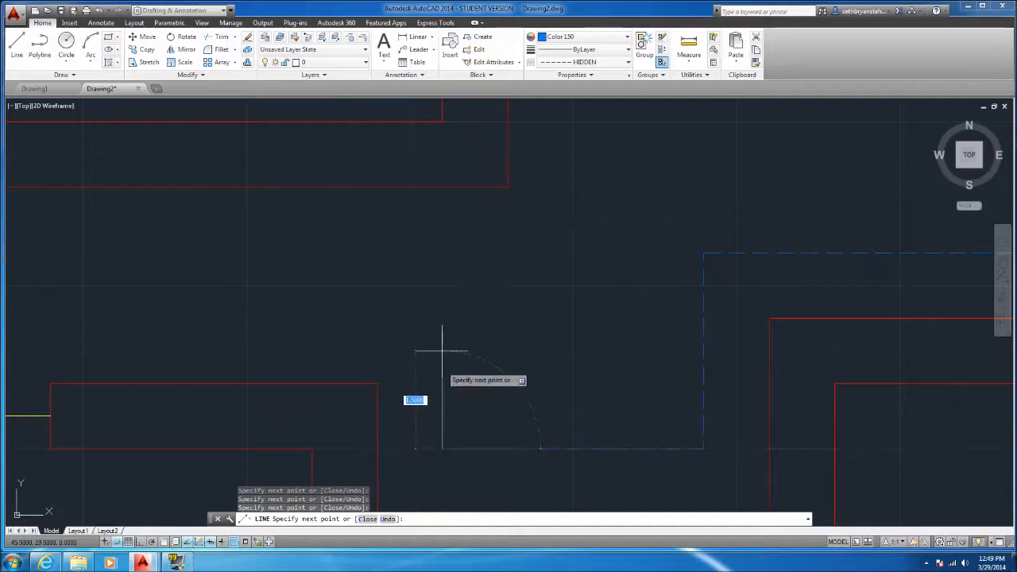
click(443, 322)
Extend the outline 7 units left to the left roof line, 1.5 units up, 9 units right, and up to the outline's upper edge
scroll(398, 334, down, 3)
scroll(239, 341, up, 3)
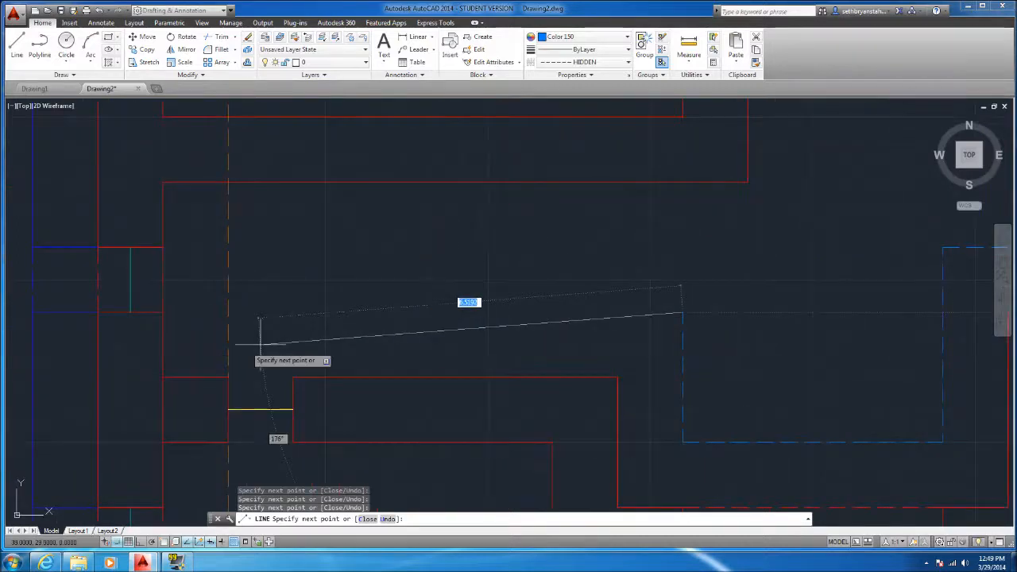
click(229, 312)
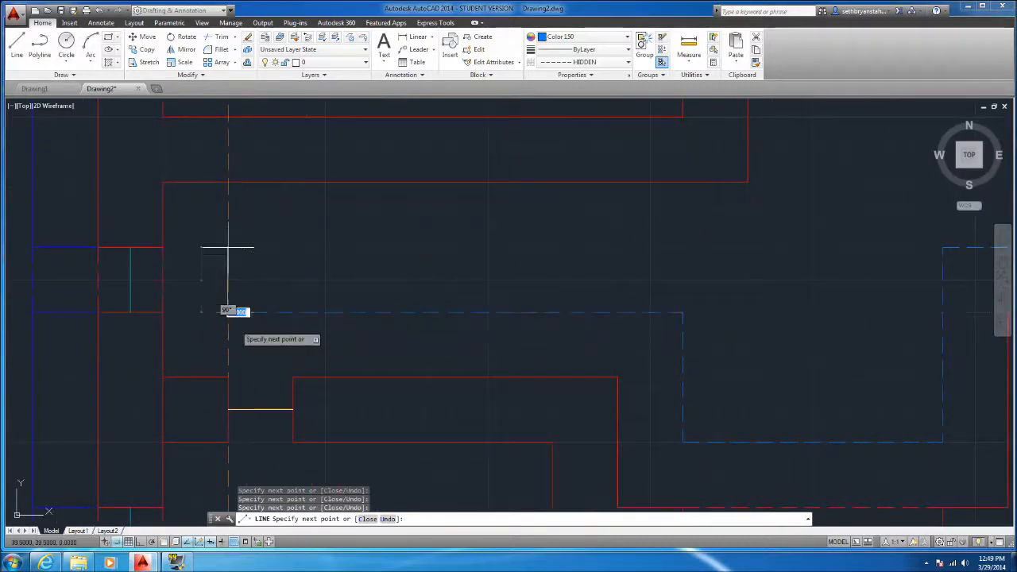
click(228, 215)
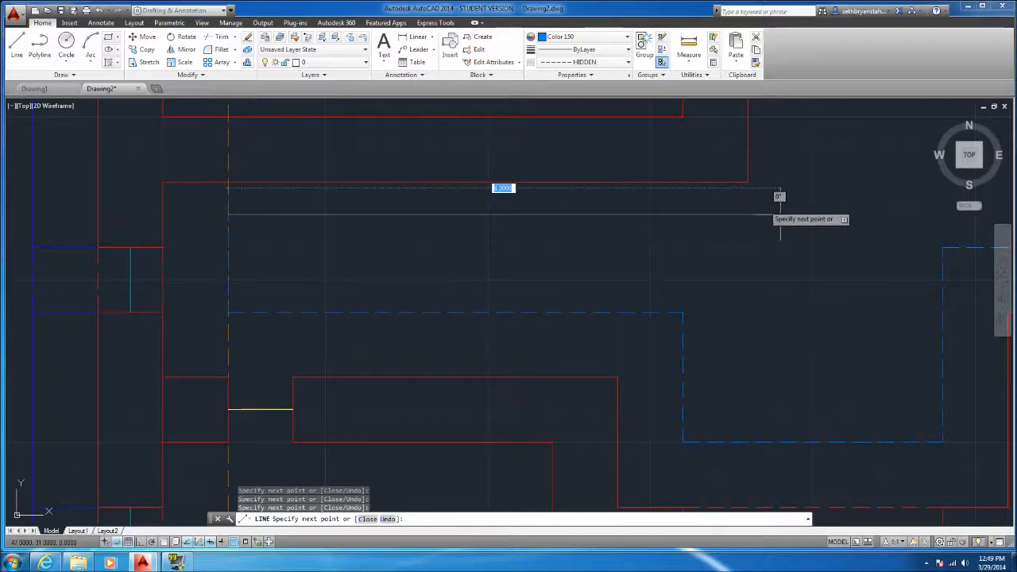
click(813, 214)
scroll(674, 299, down, 2)
scroll(844, 254, up, 4)
scroll(664, 191, down, 6)
scroll(654, 137, up, 2)
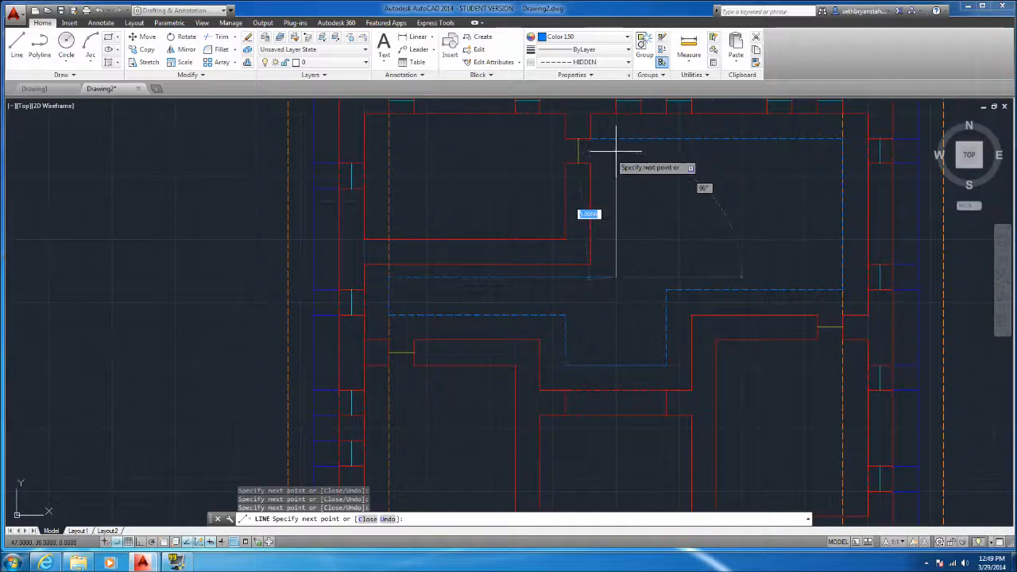
scroll(613, 136, up, 4)
key(Escape)
Shorten the outline's upper line by stretching its door-side end to the top of the new vertical segment
click(594, 169)
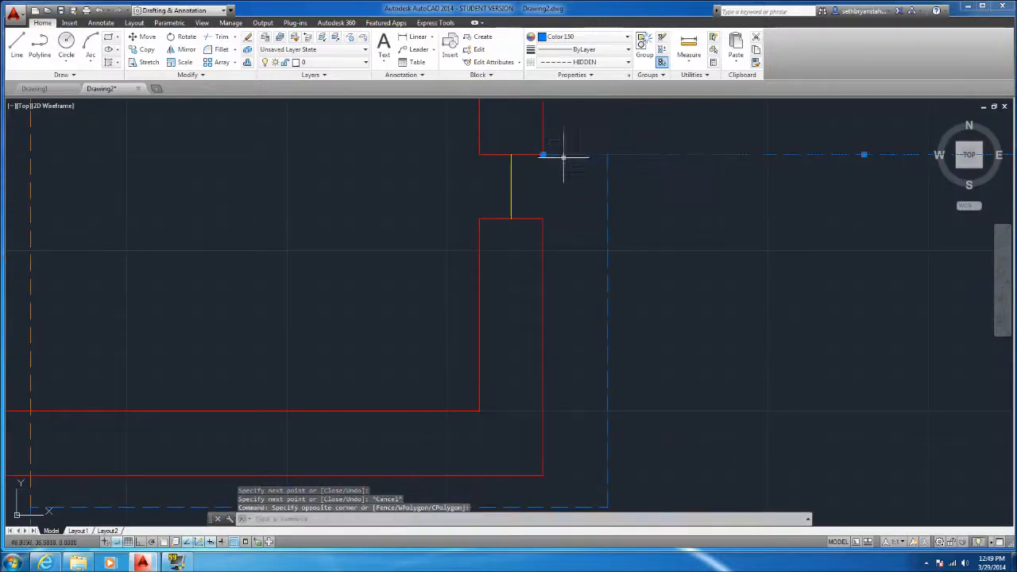
click(543, 154)
click(607, 155)
key(Escape)
scroll(606, 161, down, 4)
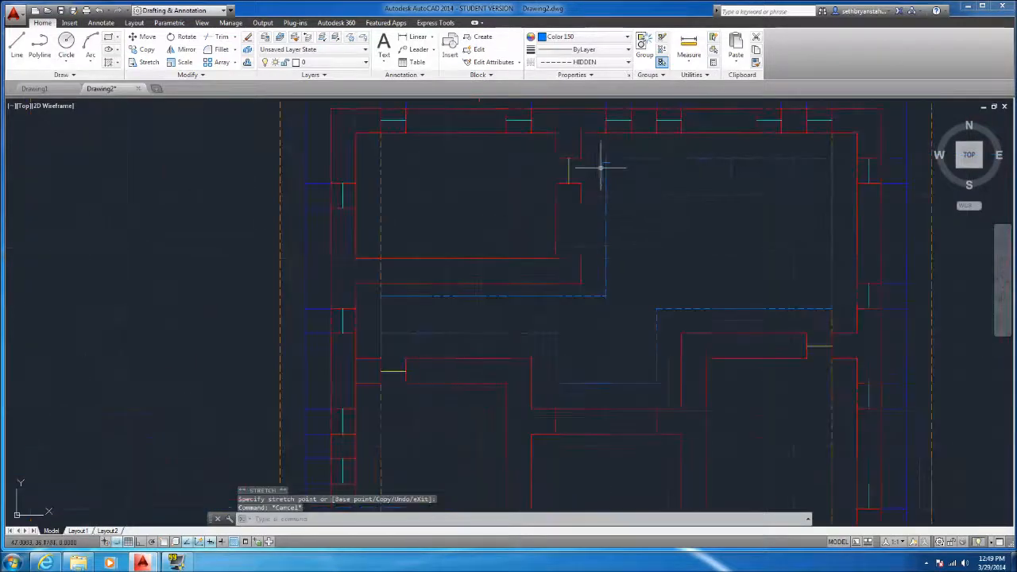
click(16, 46)
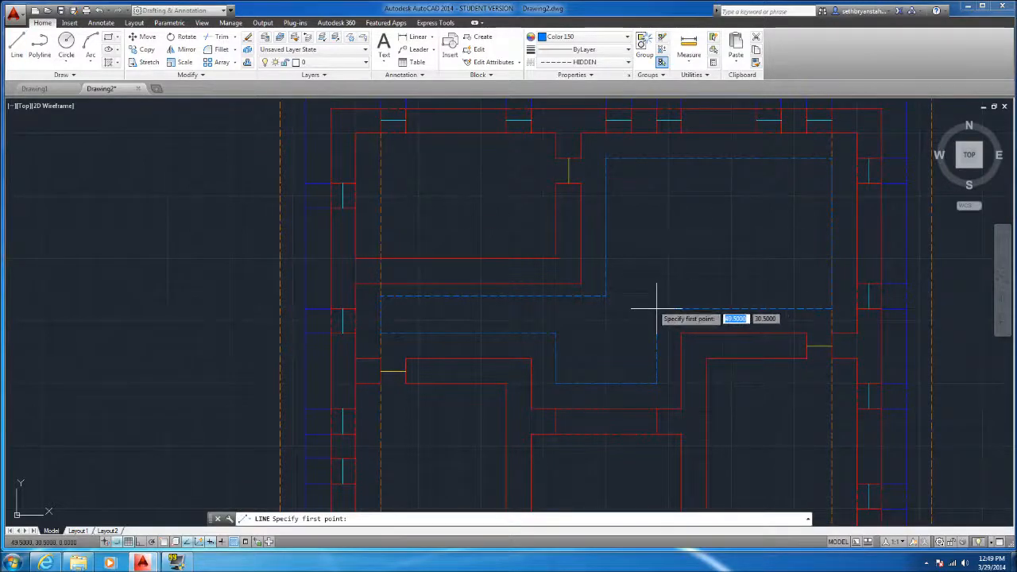
click(657, 308)
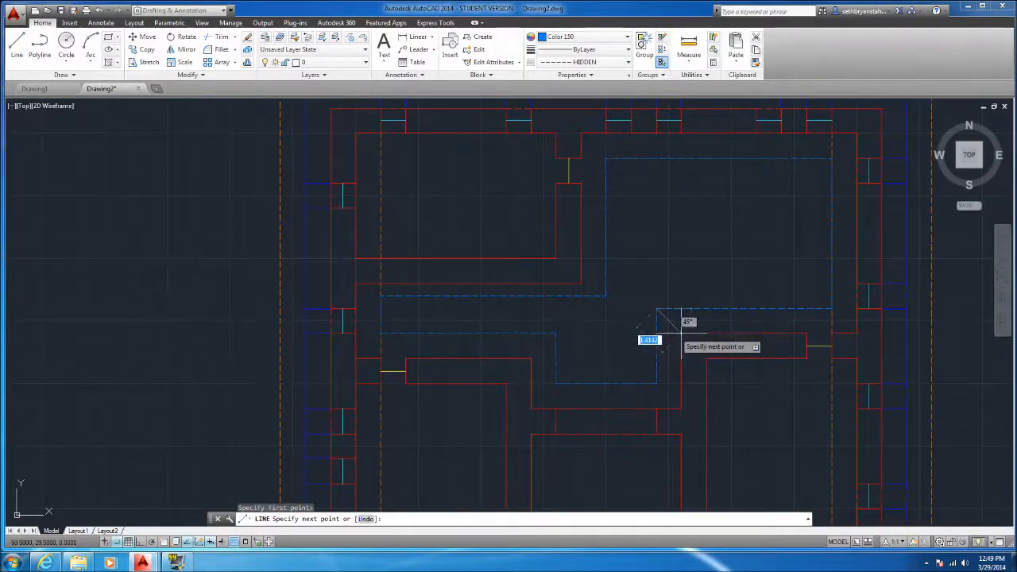
key(Escape)
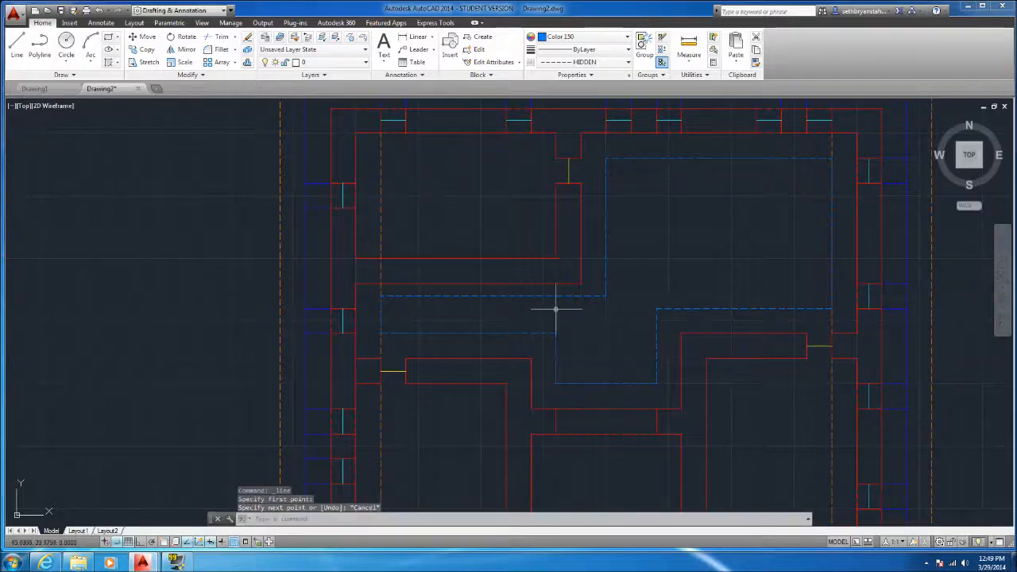
Draw a dashed rectangle 6 by 3 units inside the upper-left room, with its left side on the vertical roof line
key(Return)
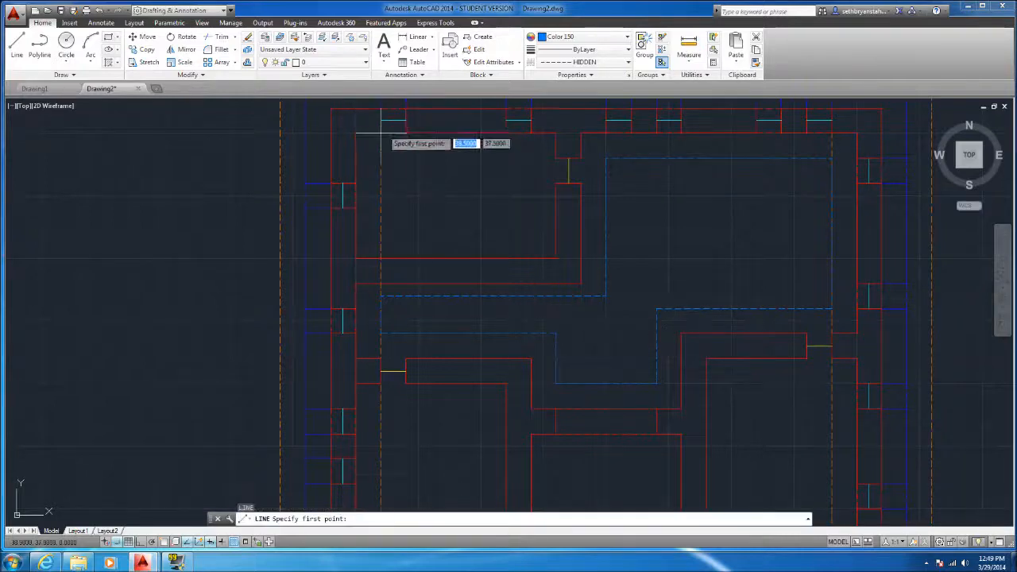
click(533, 166)
click(532, 233)
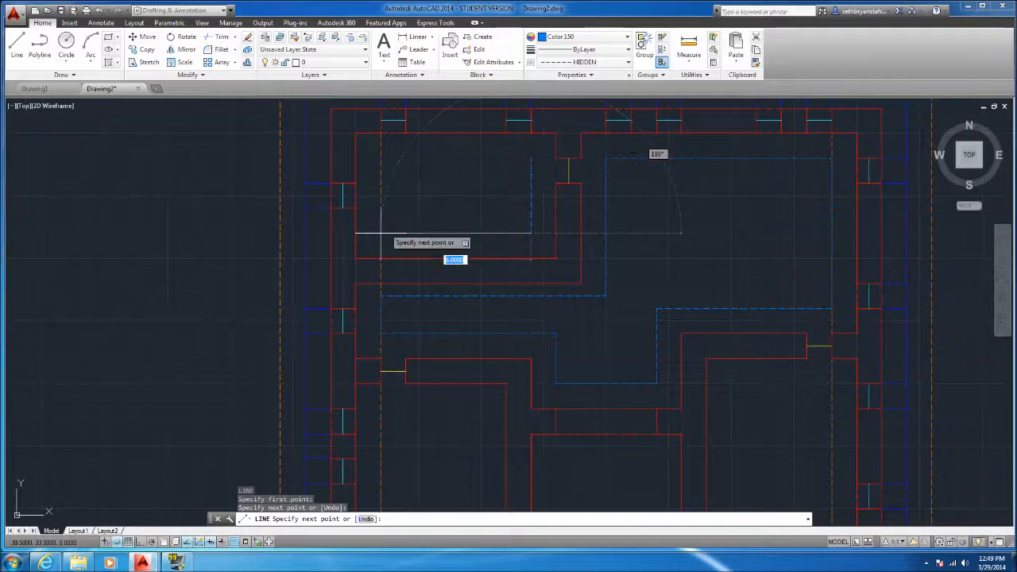
click(381, 233)
click(380, 159)
click(532, 158)
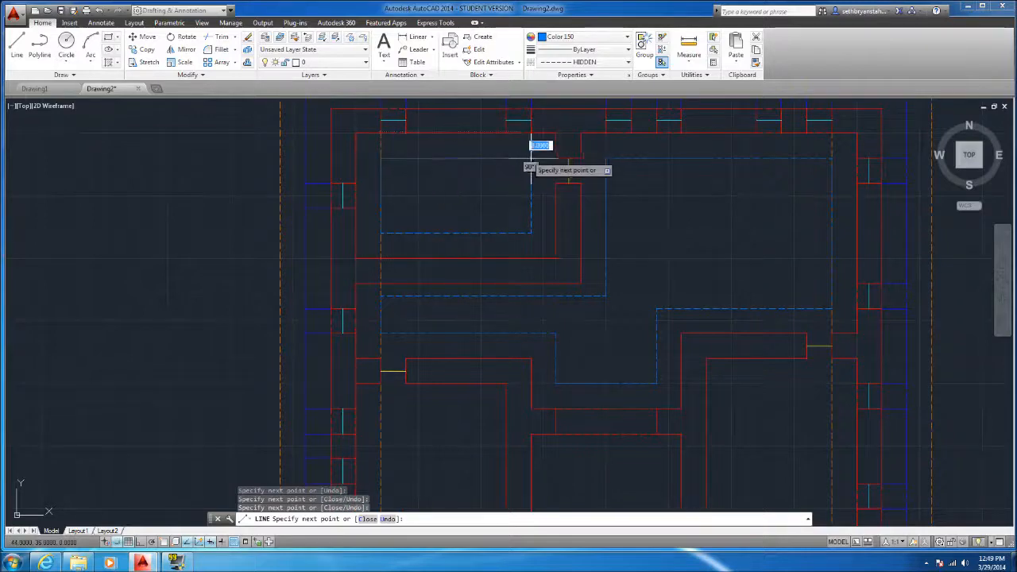
key(Escape)
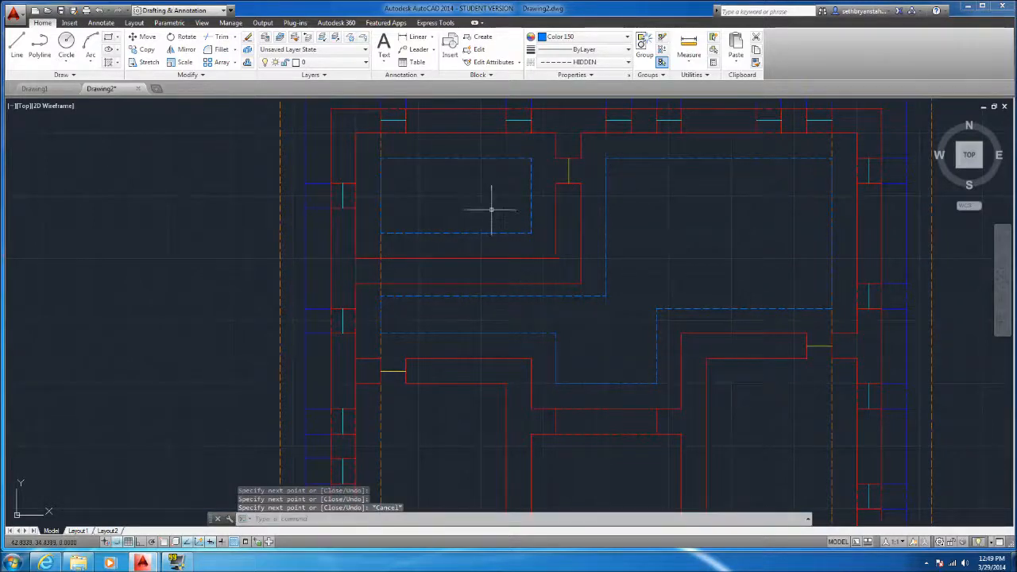
Draw a second dashed outline half a unit outside the first, clockwise from the upper door jamb around to the hallway's left end
click(17, 46)
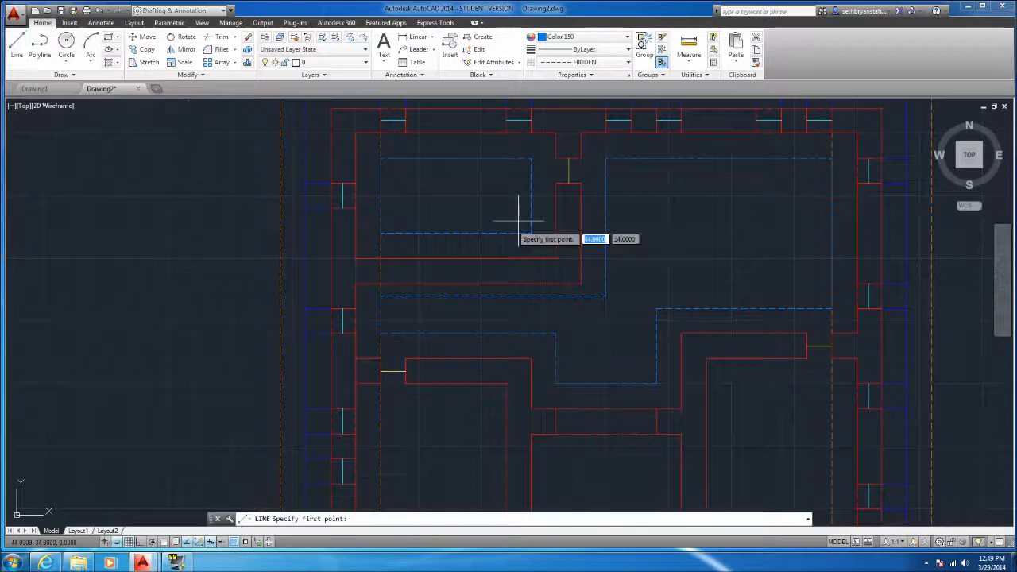
click(581, 134)
click(844, 145)
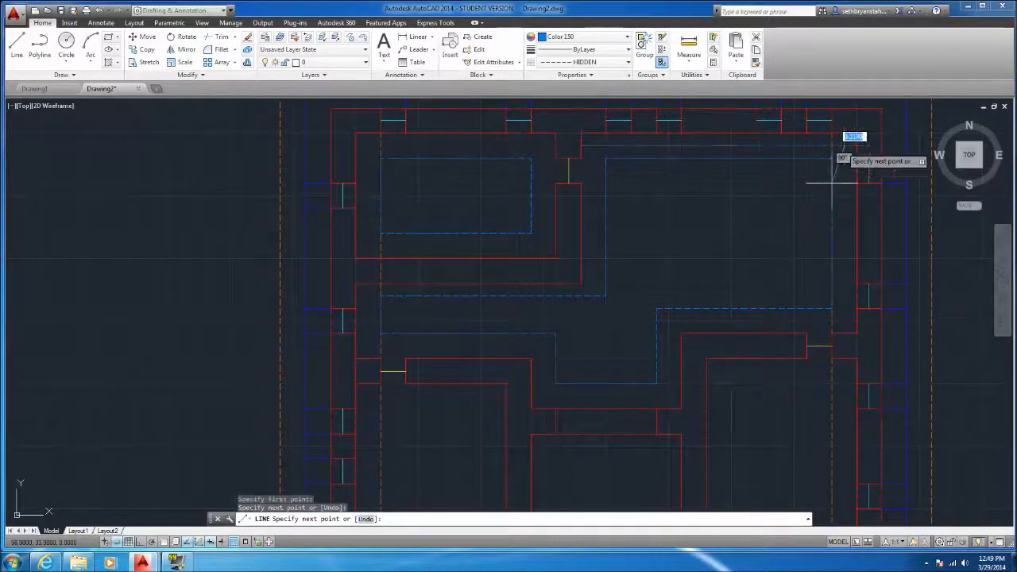
click(844, 321)
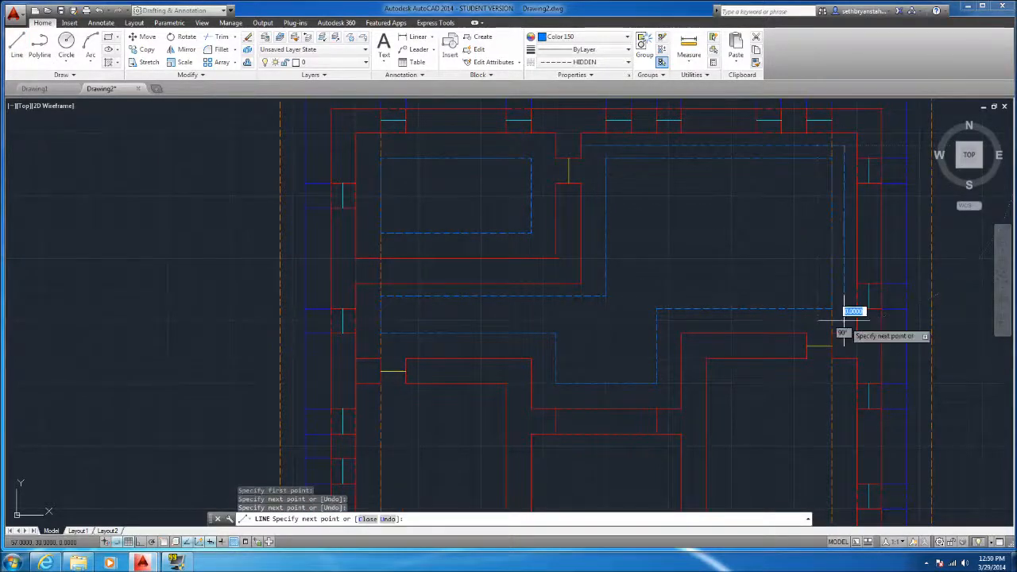
click(668, 321)
click(668, 396)
click(542, 396)
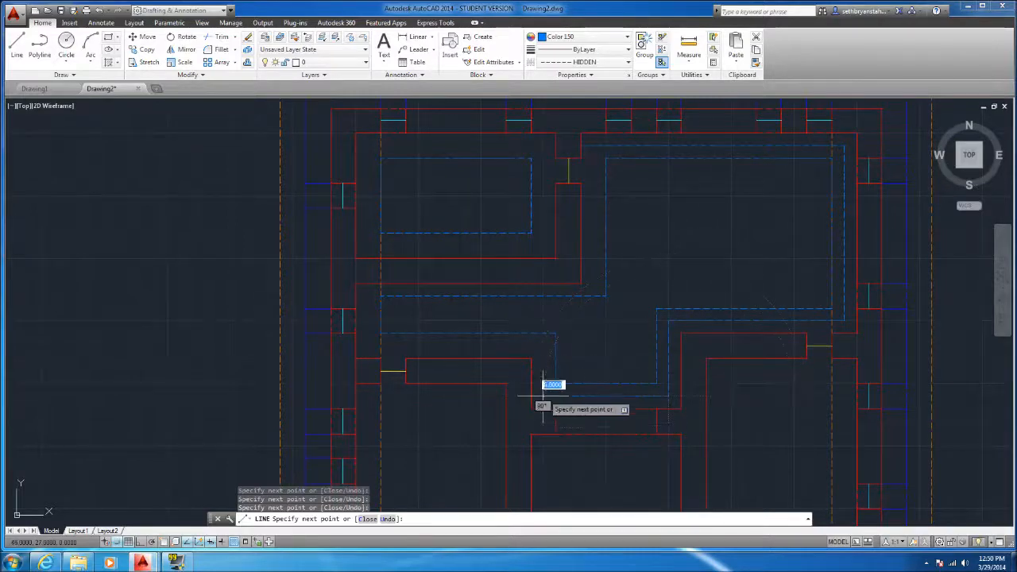
click(543, 346)
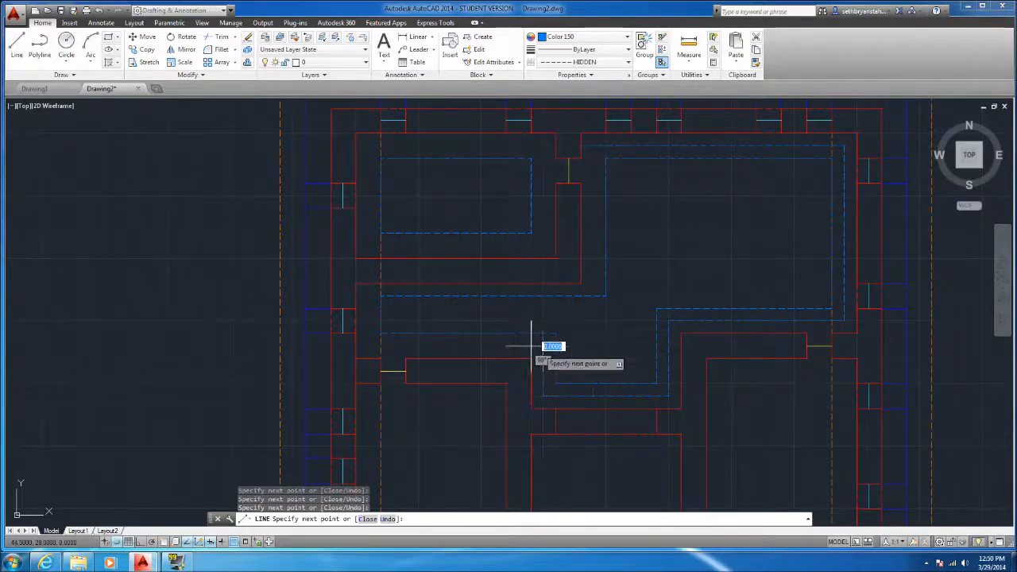
click(367, 346)
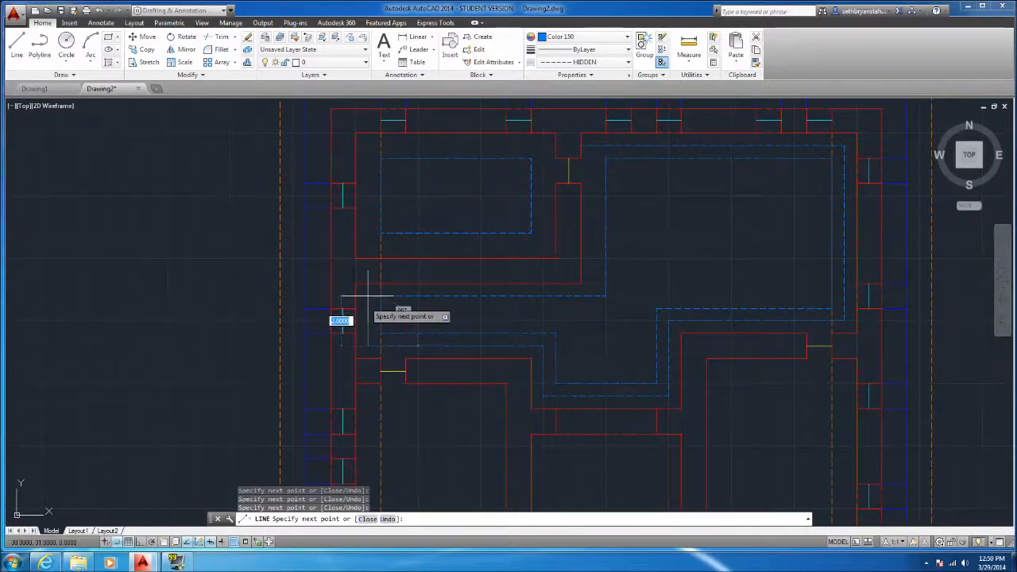
click(367, 296)
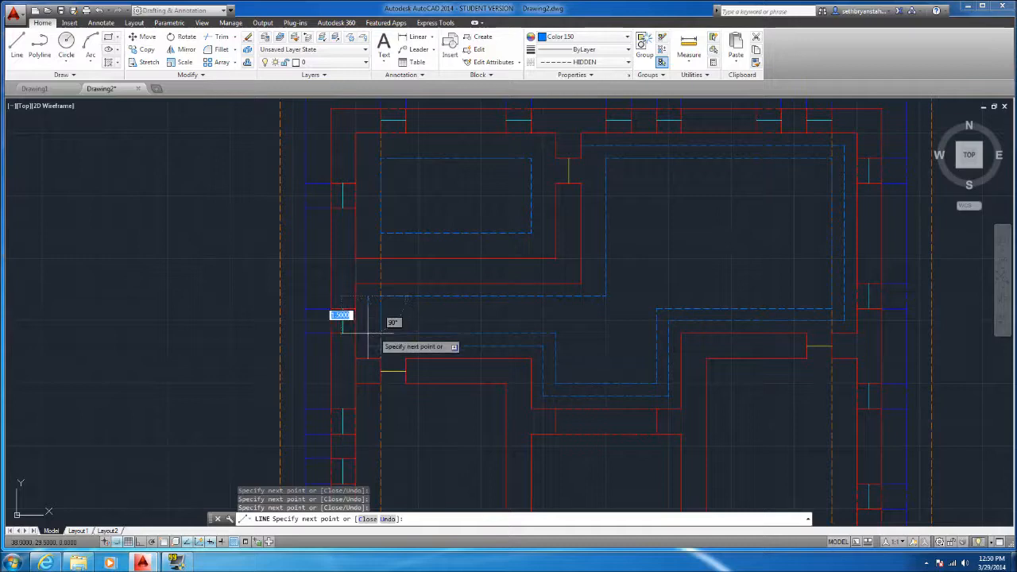
key(Escape)
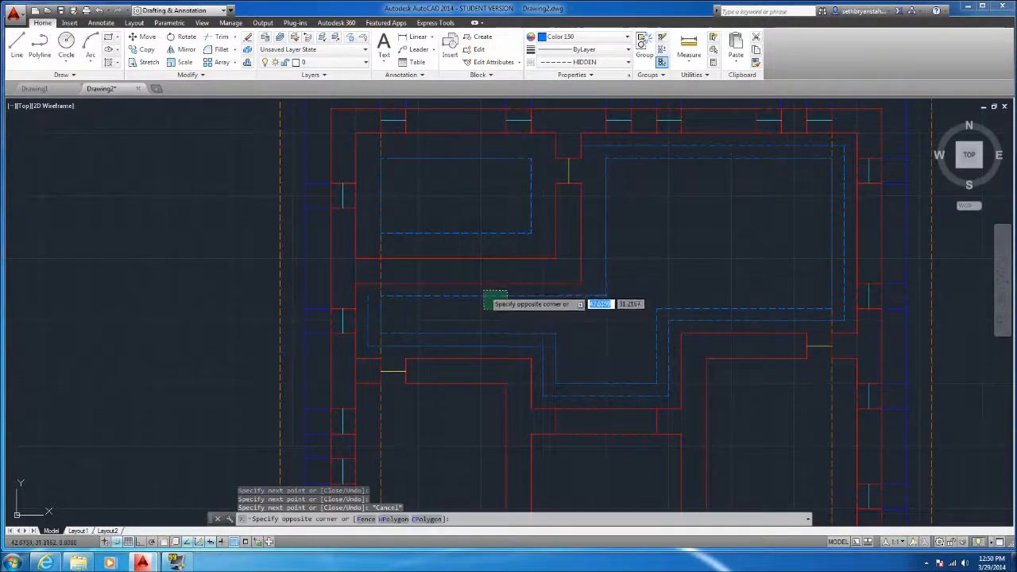
Erase the inner outline's upper hallway line and redraw it half a unit lower
click(485, 297)
key(Delete)
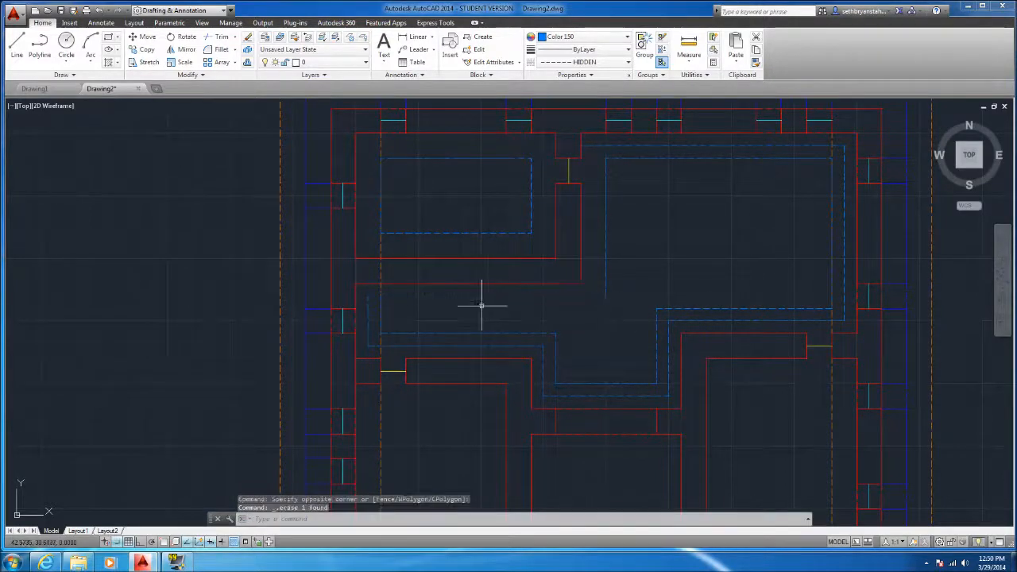
click(17, 46)
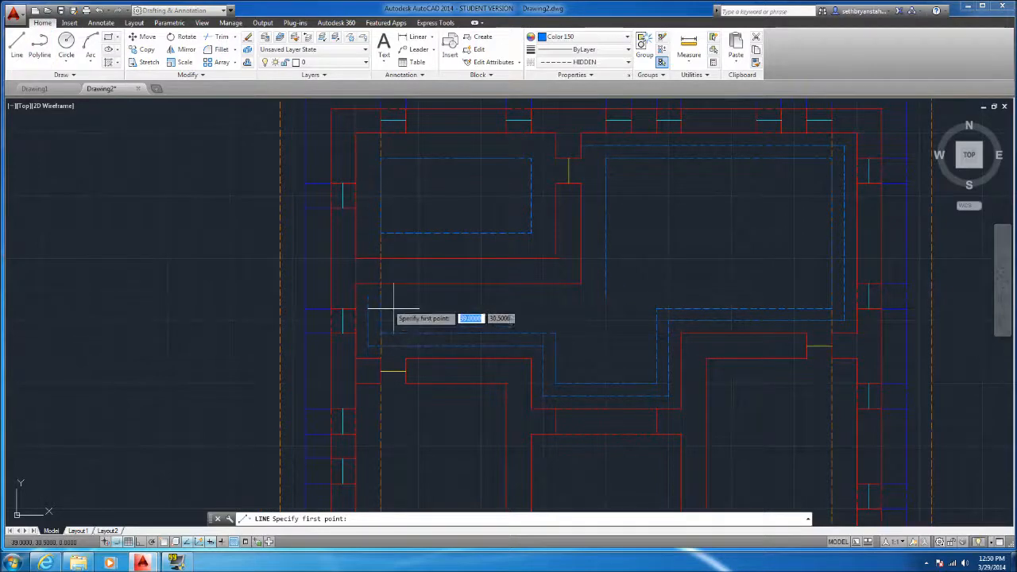
click(369, 309)
click(609, 308)
key(Escape)
Stretch the inner outline's two vertical segments so their ends meet the redrawn hallway line
click(619, 272)
click(603, 284)
click(606, 295)
click(606, 309)
key(Escape)
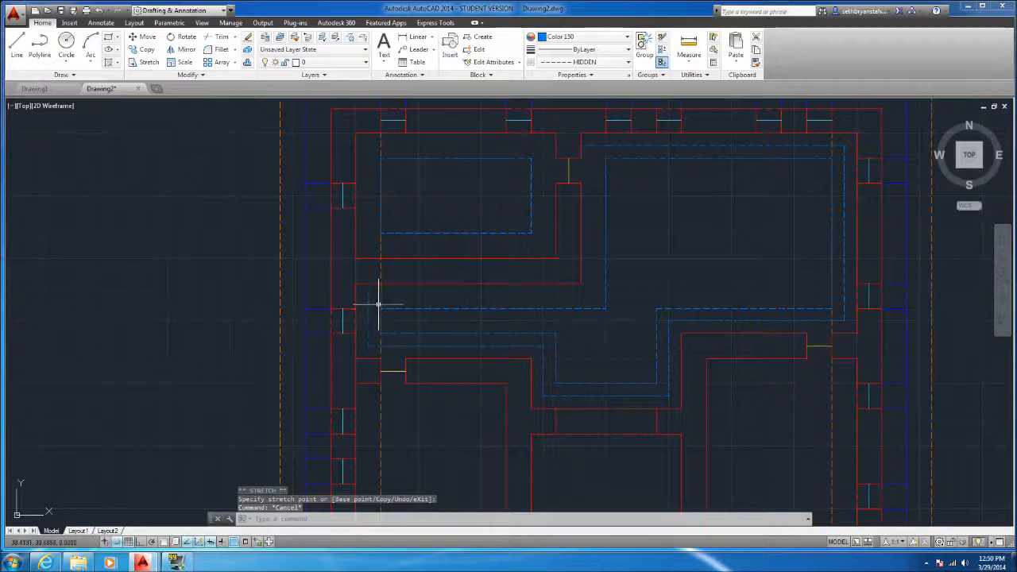
click(378, 303)
scroll(375, 293, up, 5)
click(375, 295)
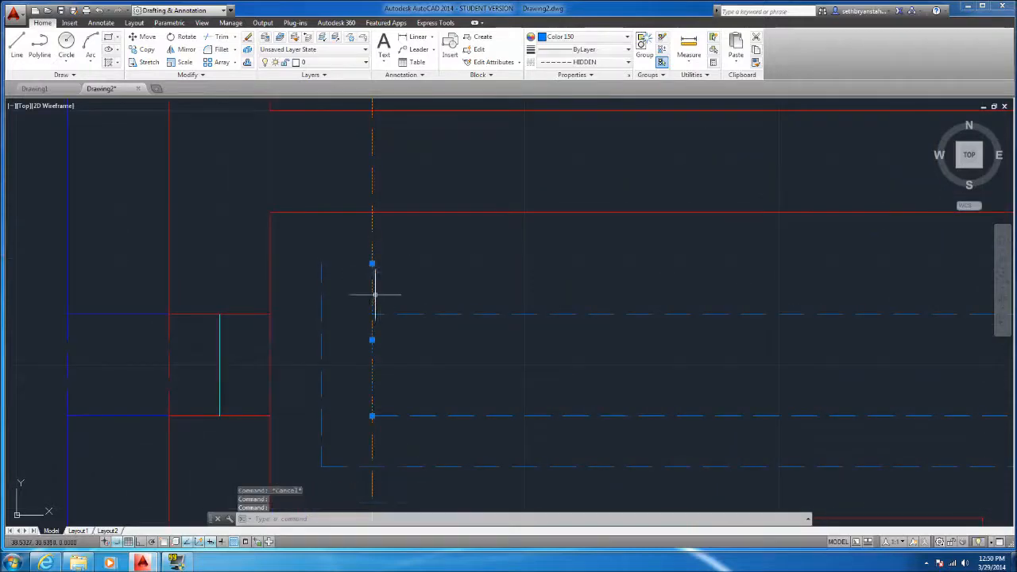
click(372, 263)
key(Escape)
scroll(373, 301, down, 5)
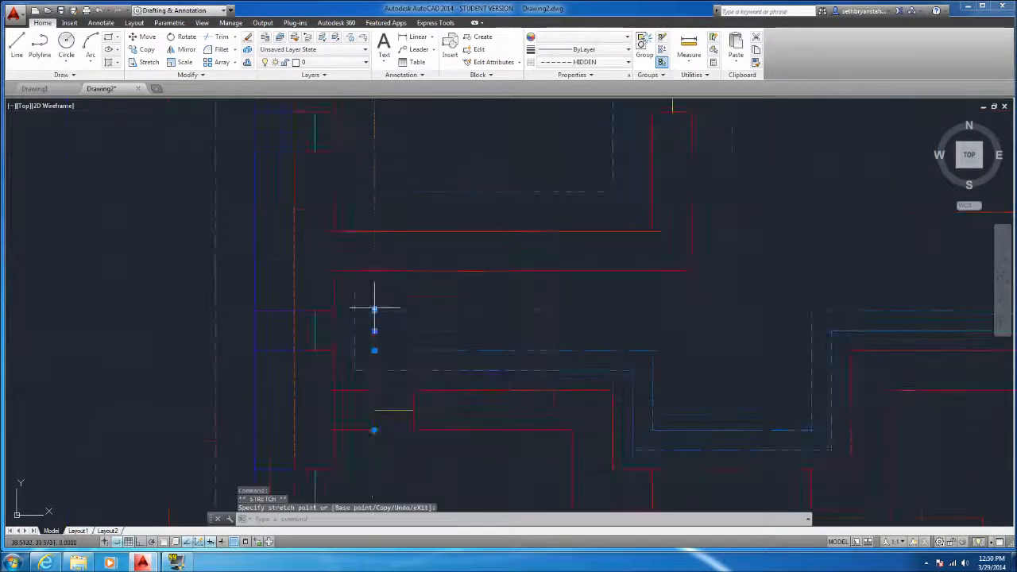
Close the outer outline with a 9-unit hallway line and a vertical segment, and shorten the upper line's end to their corner
click(16, 46)
click(362, 298)
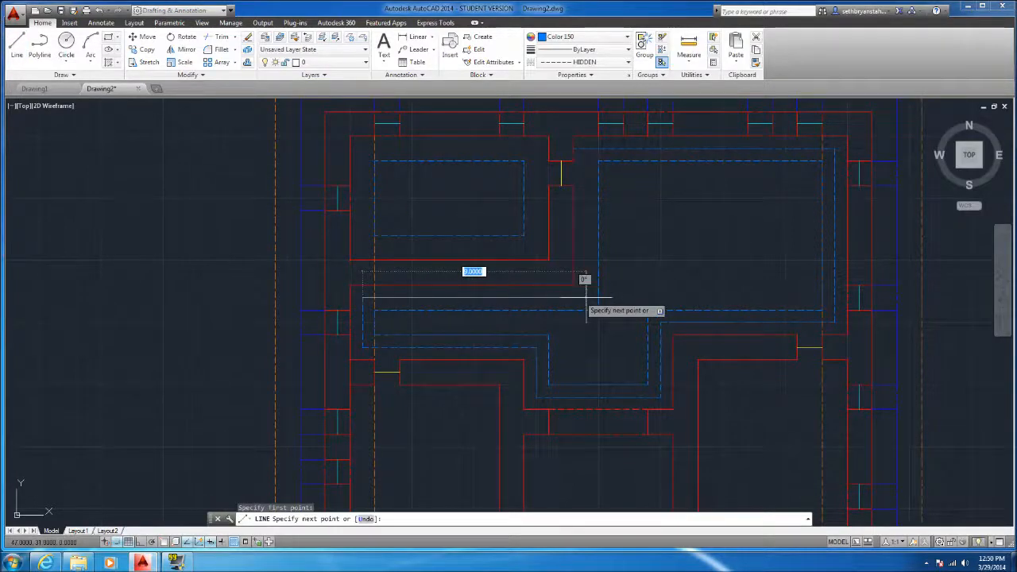
click(587, 298)
click(586, 149)
key(Escape)
click(579, 148)
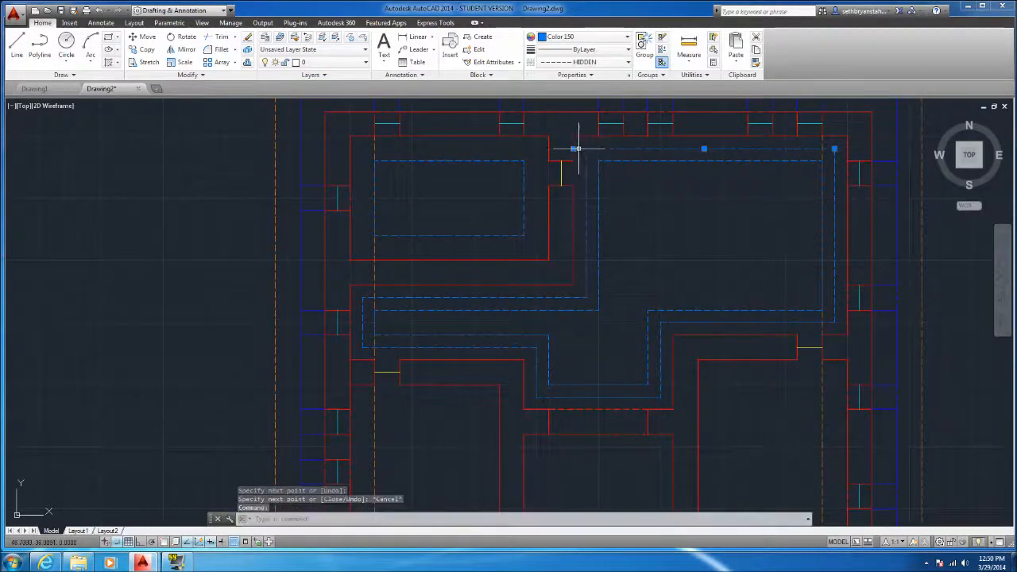
click(572, 149)
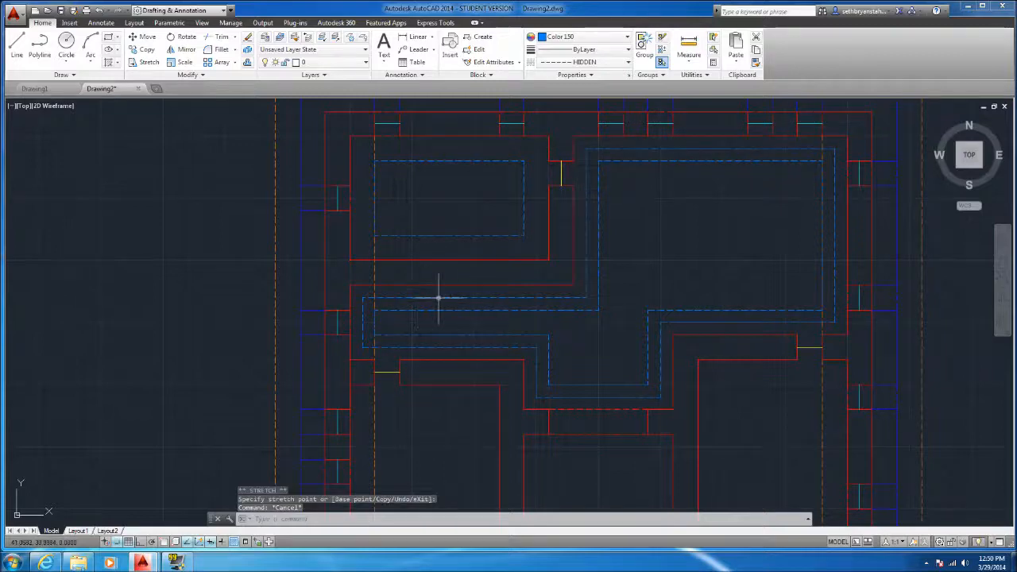
Draw a 7 by 4 unit dashed rectangle half a unit outside the existing one in the upper-left room
scroll(431, 297, down, 2)
scroll(439, 228, up, 2)
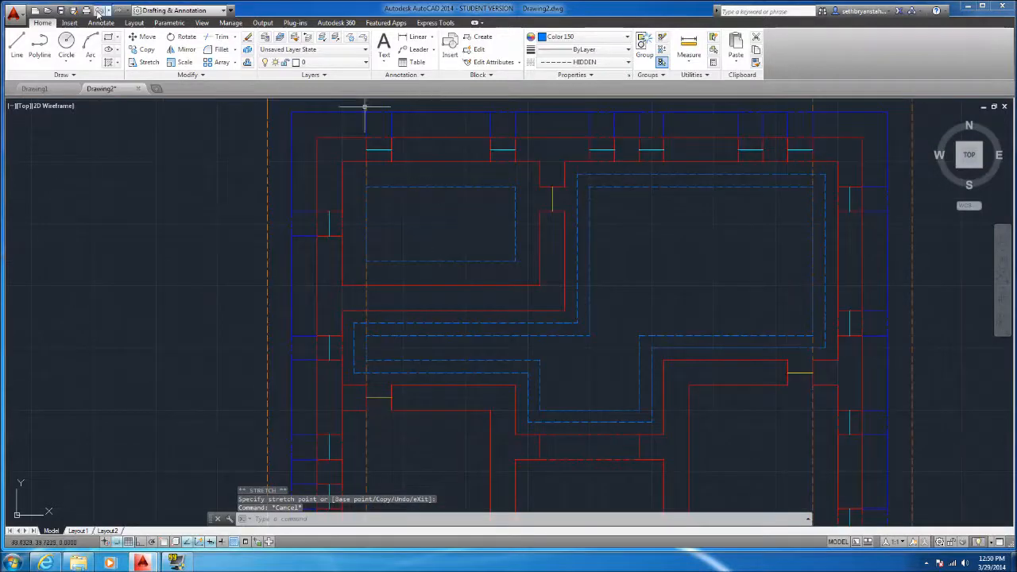
click(16, 46)
click(528, 174)
click(528, 273)
click(326, 274)
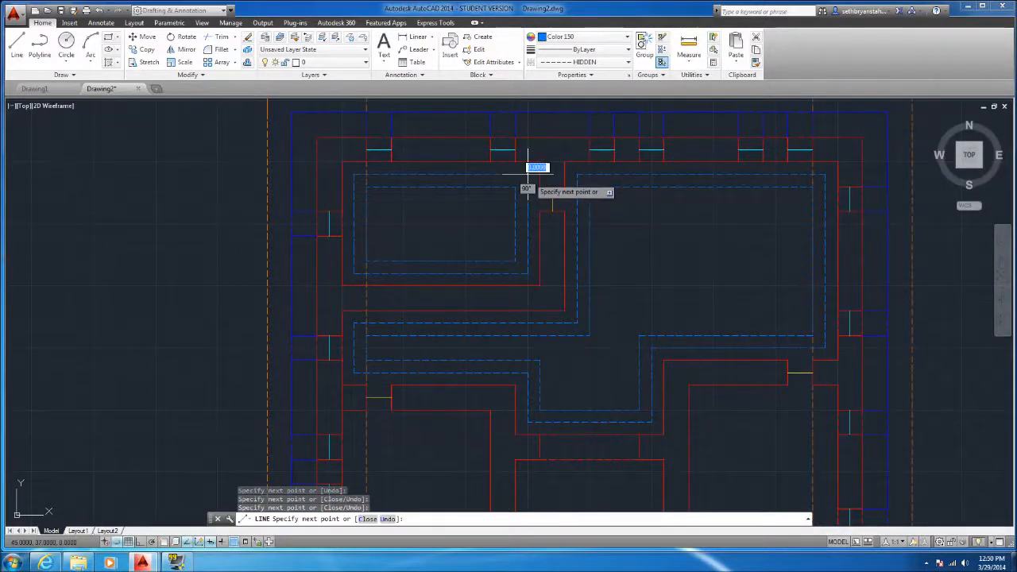
key(Escape)
Draw a 4 by 5 unit dashed rectangle one unit inside the walls of the room above the small lower-right room
scroll(525, 171, down, 4)
key(Return)
scroll(668, 324, up, 4)
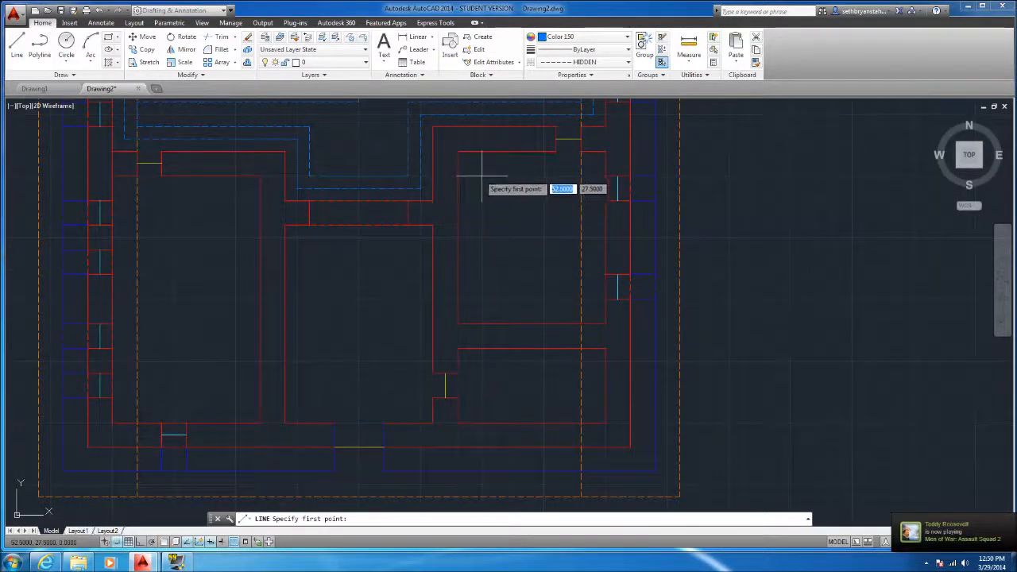
click(456, 175)
click(481, 300)
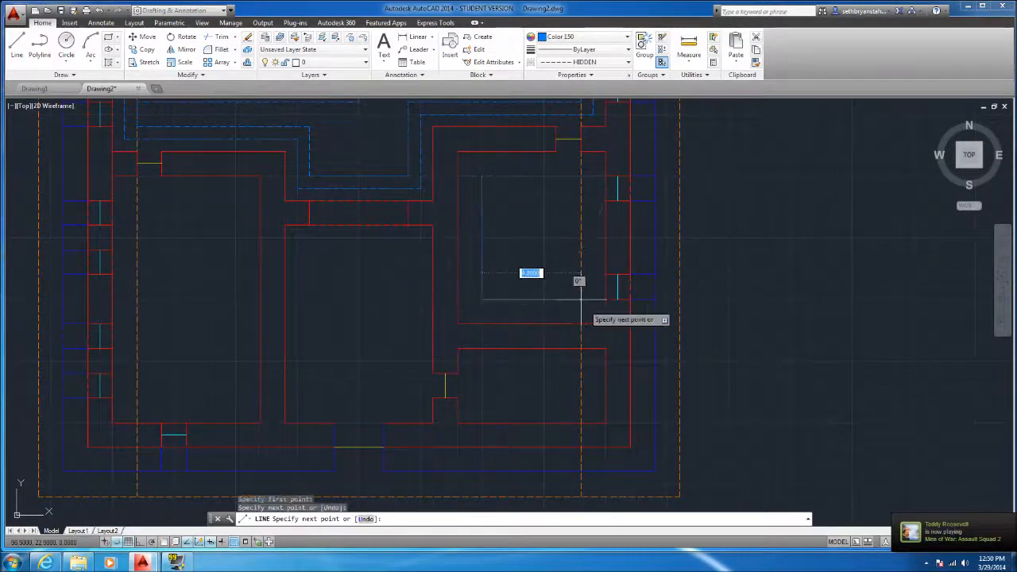
click(580, 299)
click(581, 176)
click(482, 176)
key(Return)
key(Return)
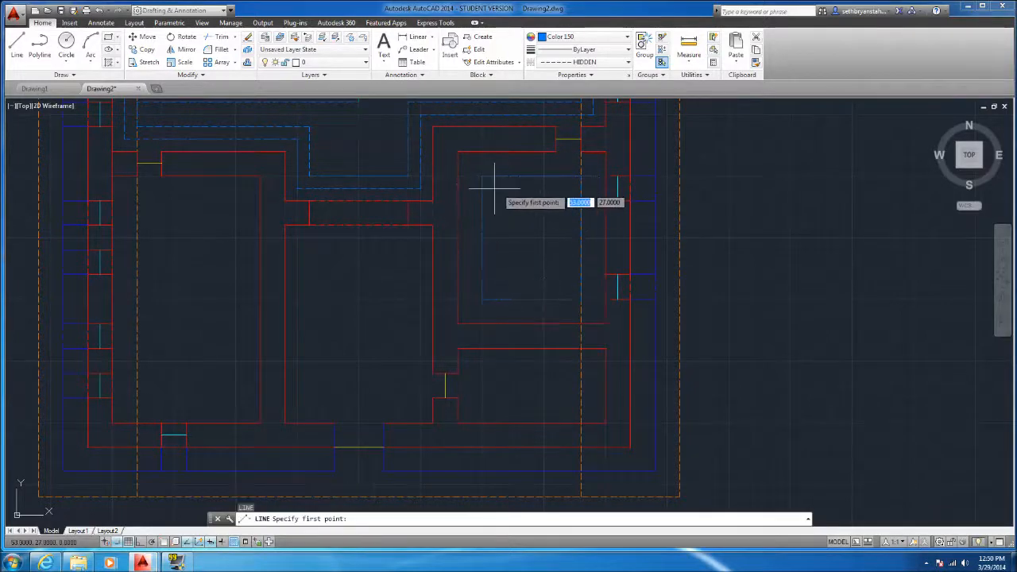
Draw a 2 by 3 unit dashed rectangle one unit inside the dashed rectangle in the room above the lower-right one
click(507, 274)
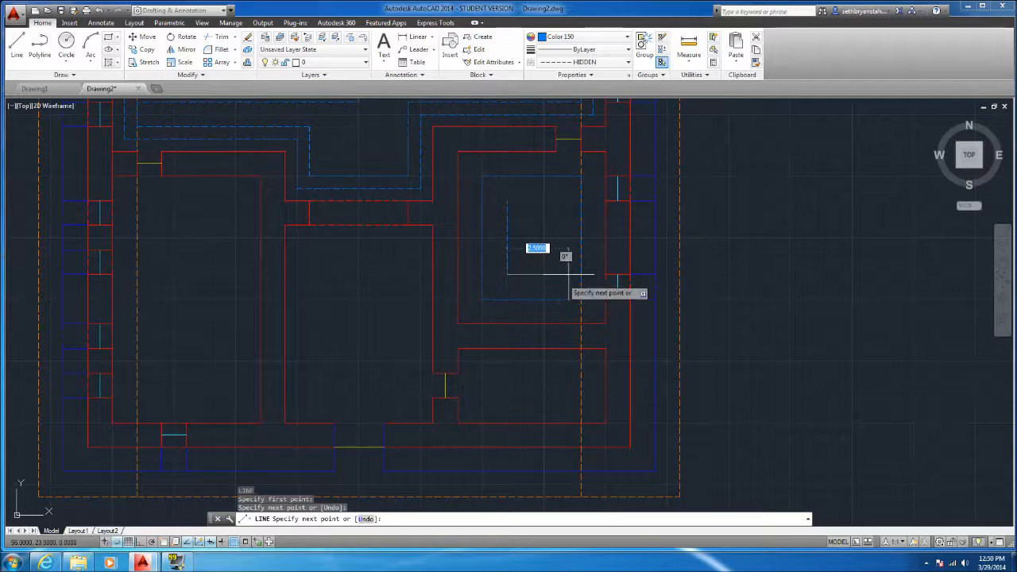
click(569, 275)
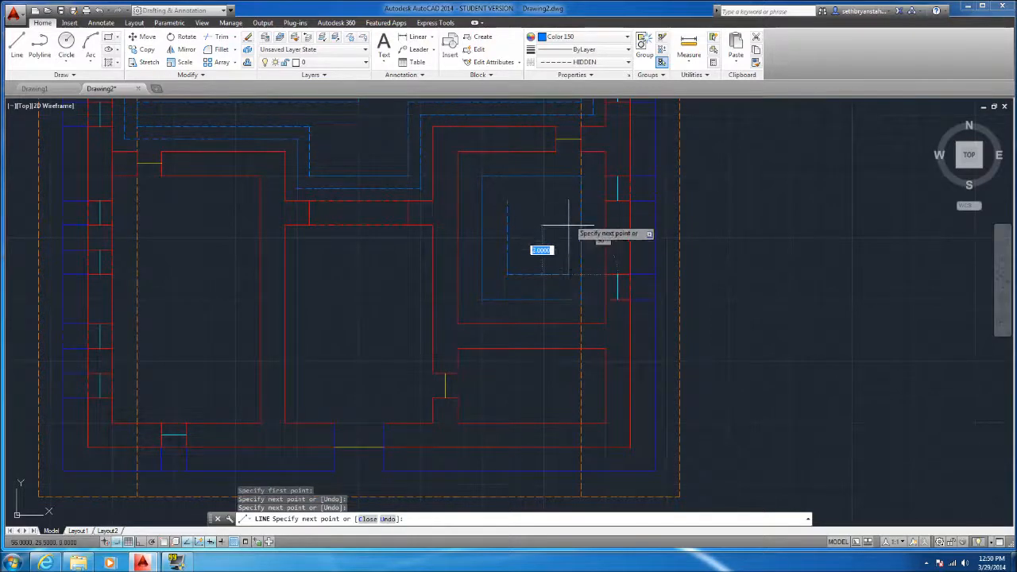
key(ctrl+z)
click(557, 274)
click(556, 200)
click(507, 201)
key(Escape)
Draw a 4 by 6 unit dashed rectangle one unit inside the walls of the lower-middle room
scroll(490, 345, down, 4)
scroll(495, 334, up, 4)
scroll(513, 288, down, 5)
scroll(493, 297, up, 5)
key(Return)
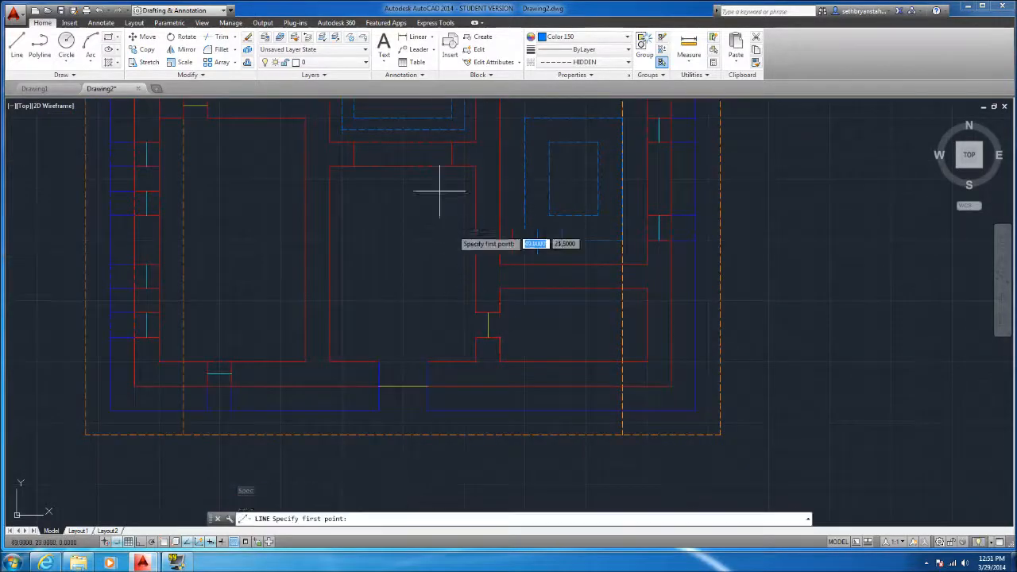
click(436, 191)
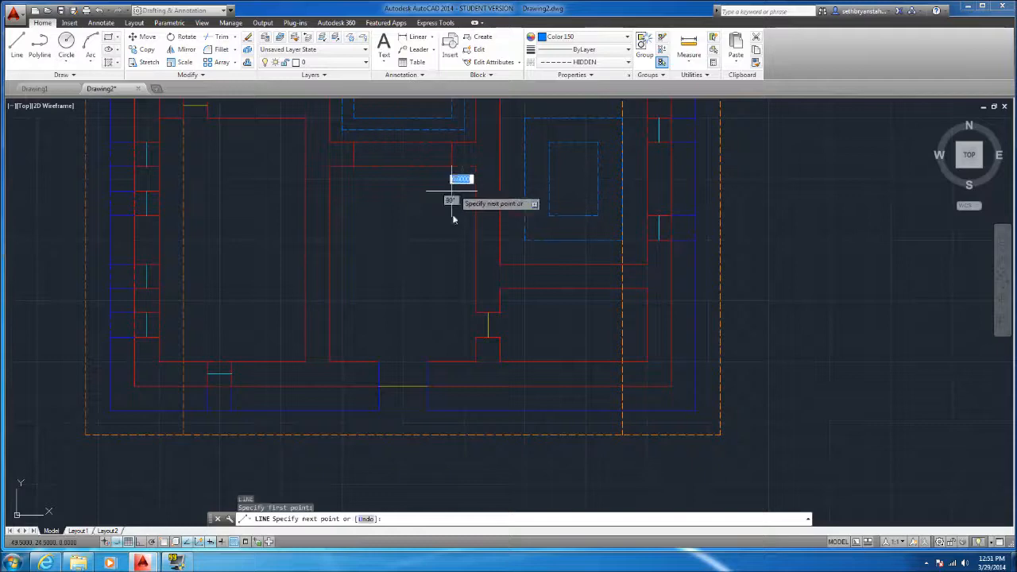
click(452, 336)
click(353, 337)
click(354, 191)
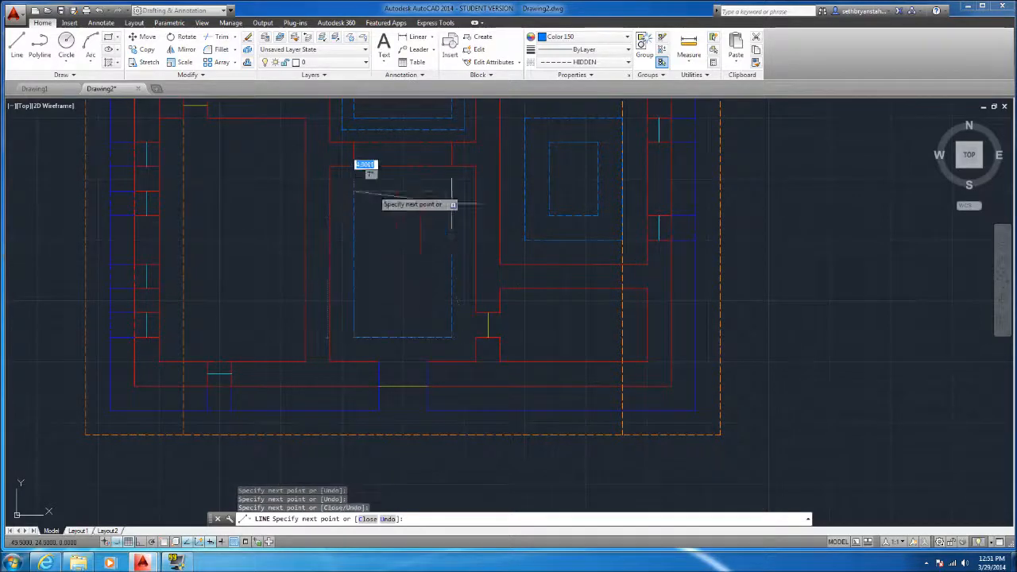
click(452, 190)
key(Return)
key(Return)
Draw a 2 by 4 unit dashed rectangle one unit inside the lower-middle room's dashed rectangle
click(427, 215)
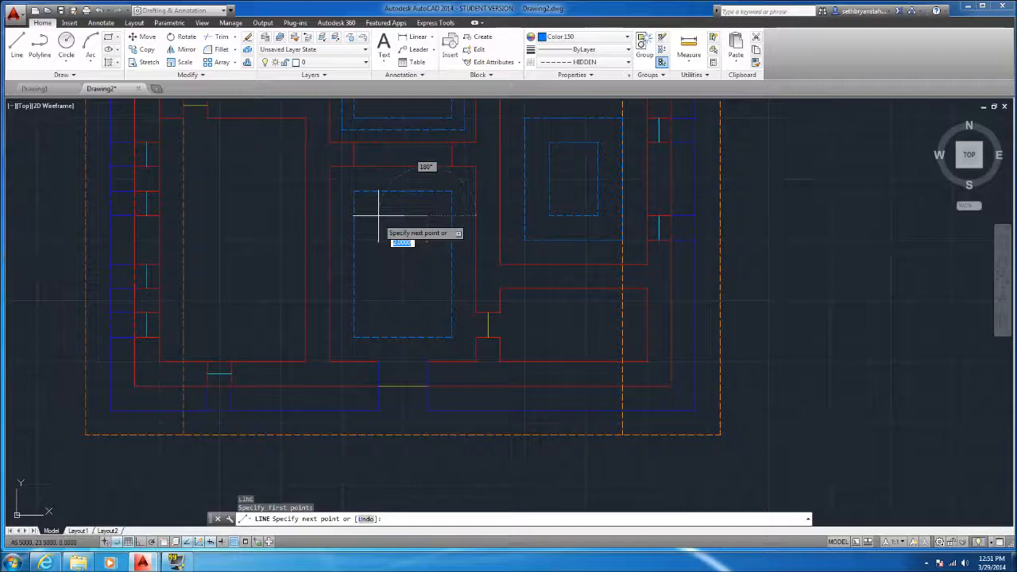
click(378, 216)
click(379, 313)
click(427, 312)
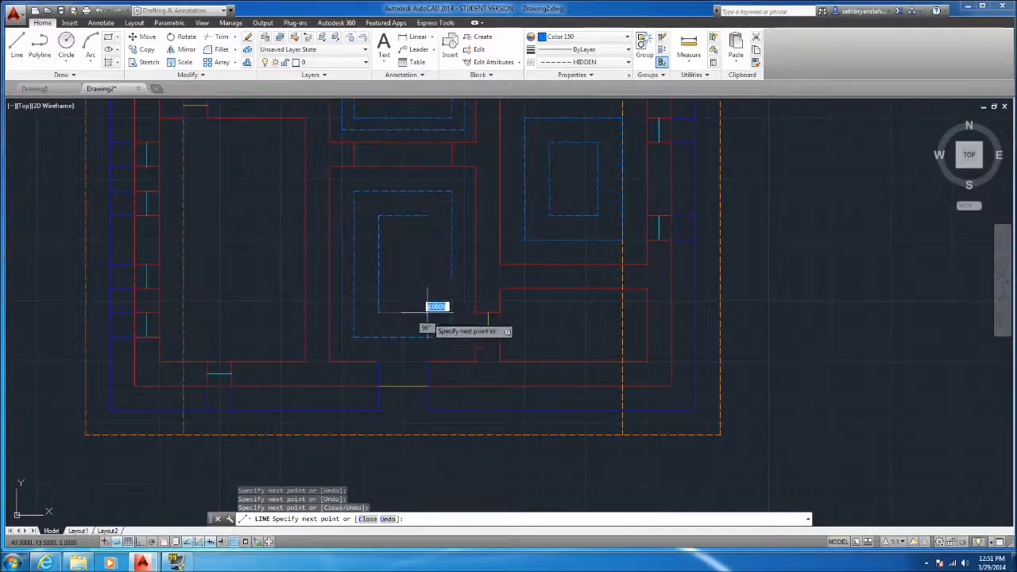
click(428, 216)
key(Return)
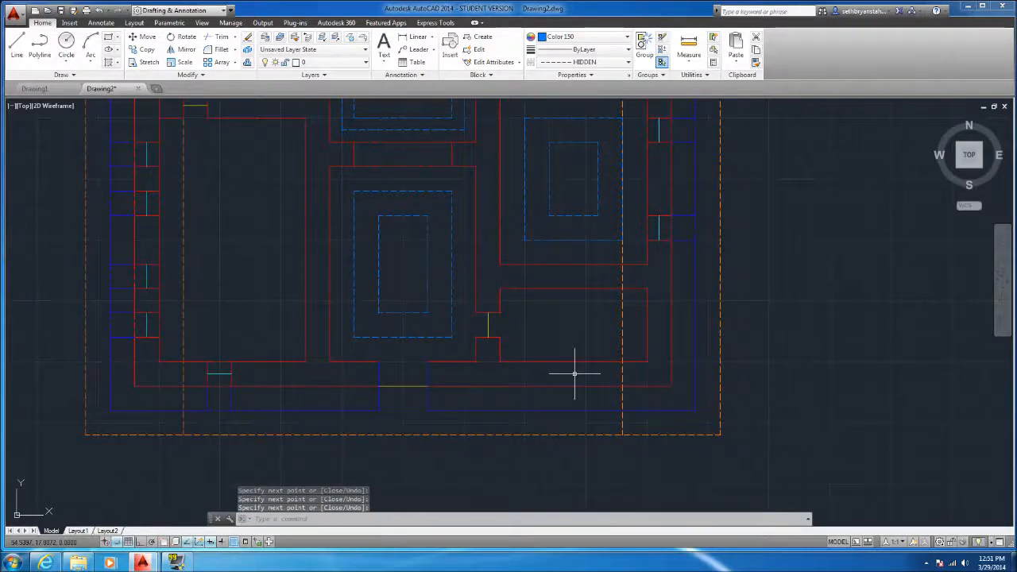
Draw a 4 by 1 unit dashed rectangle one unit inside the walls of the small lower-right room
key(Return)
click(525, 311)
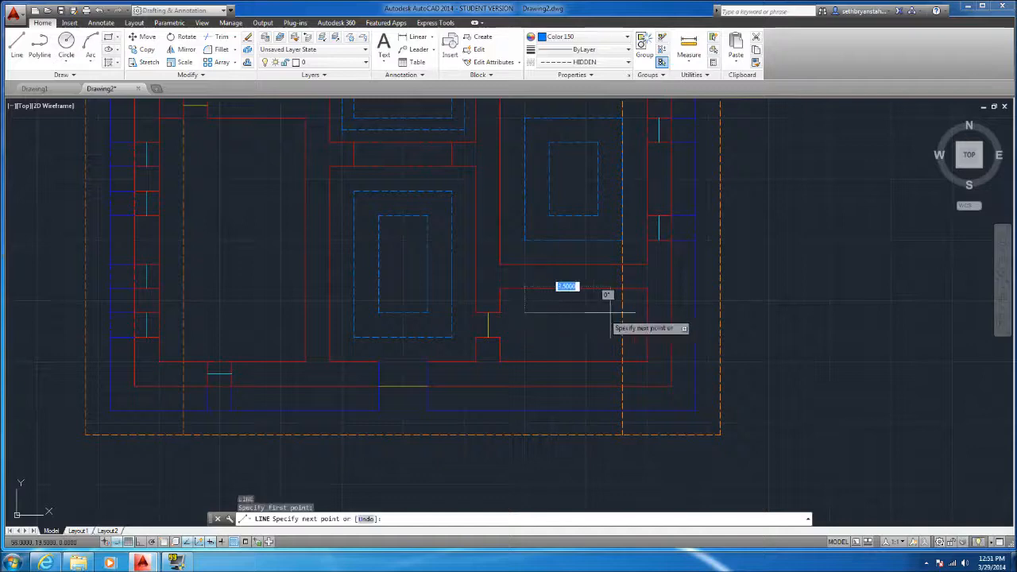
click(623, 313)
click(622, 324)
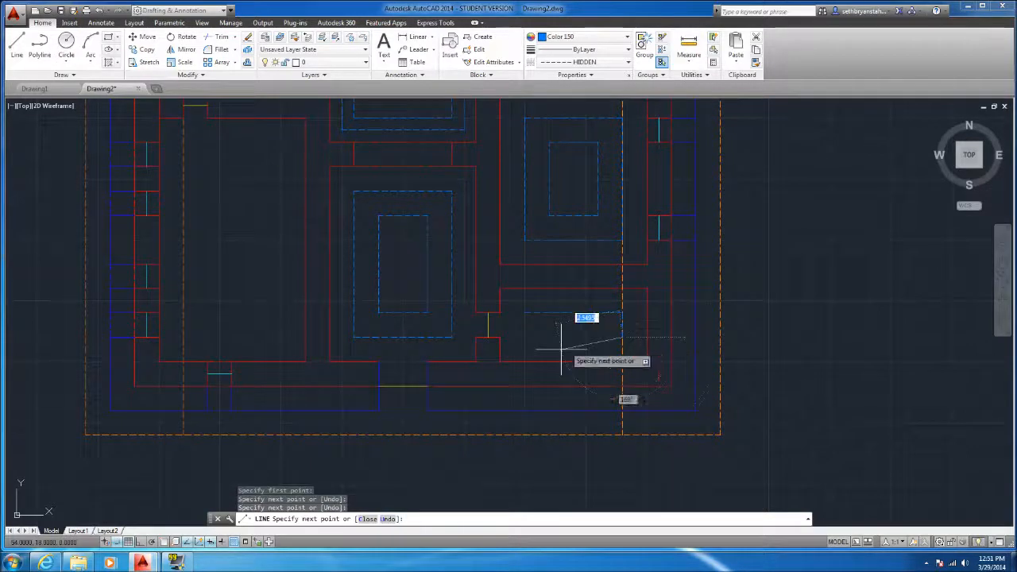
click(524, 324)
click(525, 311)
key(Return)
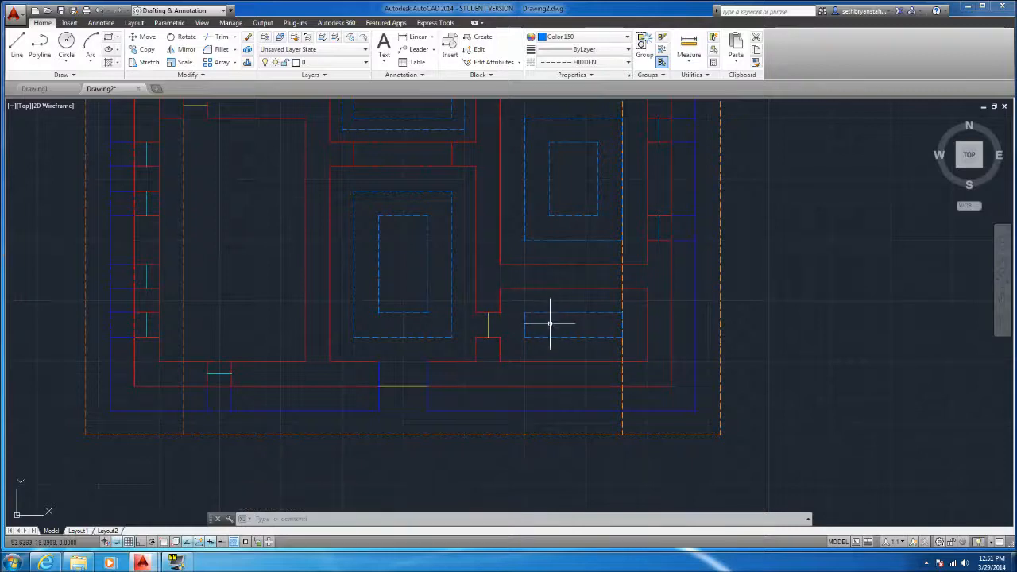
Draw a 5 by 2 unit dashed rectangle half a unit outside the existing one in the small lower-right room
scroll(559, 335, down, 4)
scroll(545, 329, up, 4)
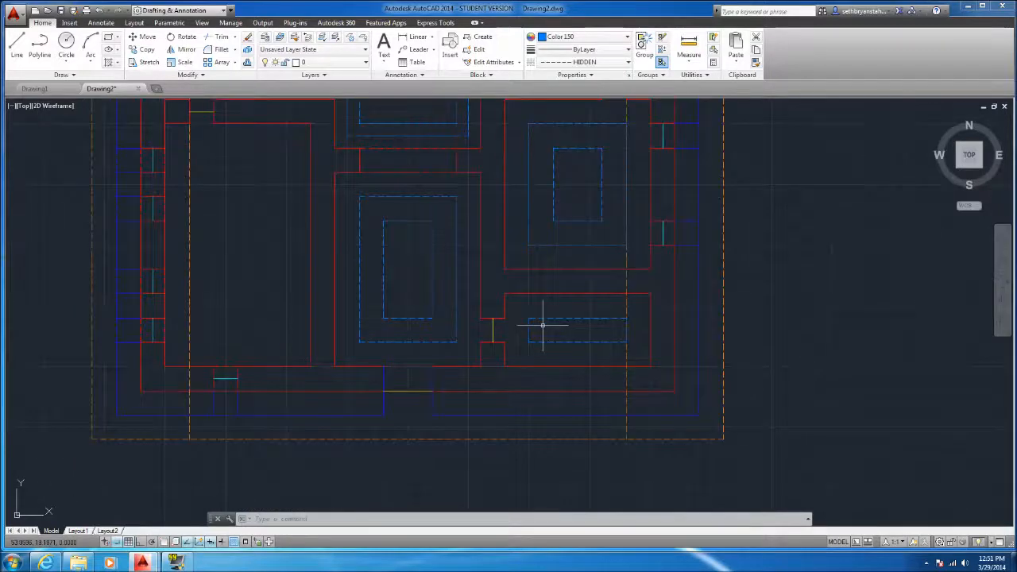
text(l)
key(Return)
scroll(513, 318, up, 2)
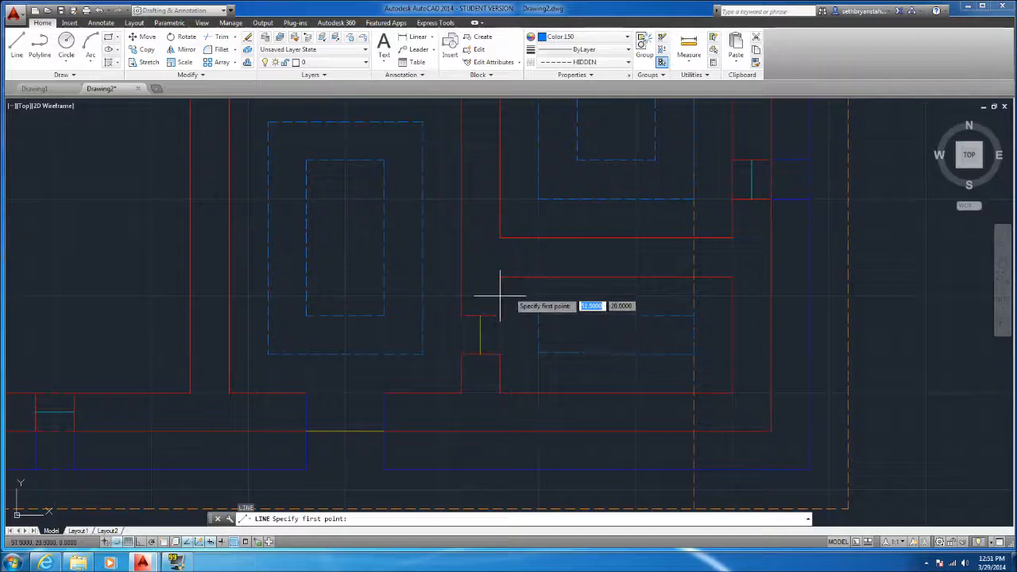
click(519, 296)
click(713, 296)
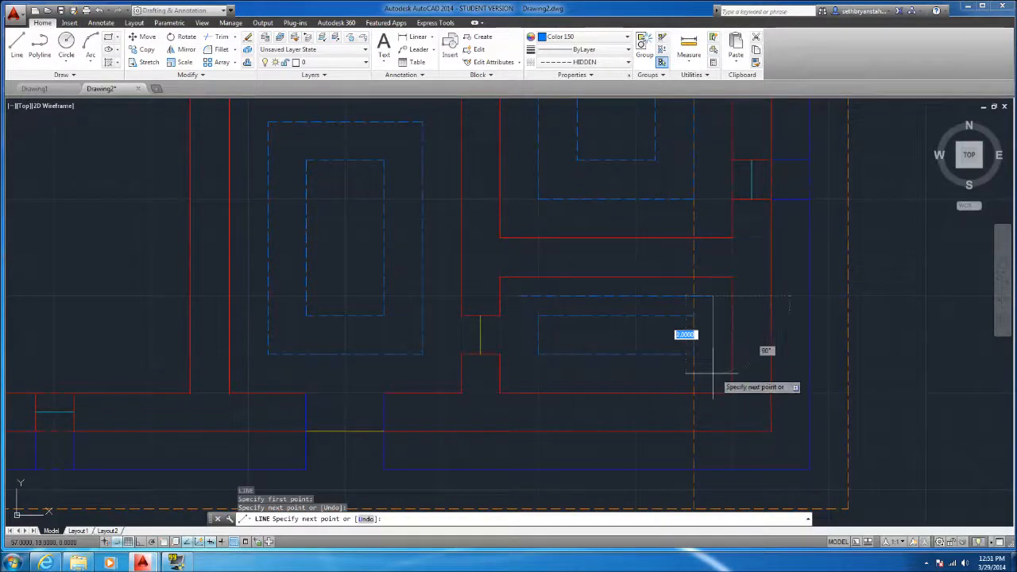
click(713, 373)
click(519, 373)
click(519, 296)
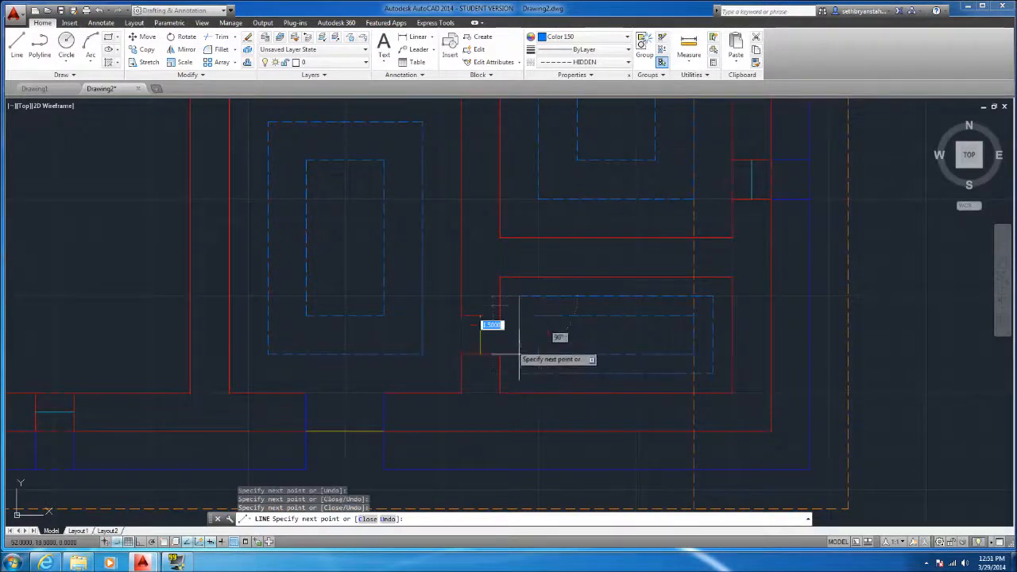
scroll(525, 318, down, 3)
key(Escape)
Erase the inner 2 by 4 unit dashed rectangle in the lower-middle room
click(457, 288)
click(413, 216)
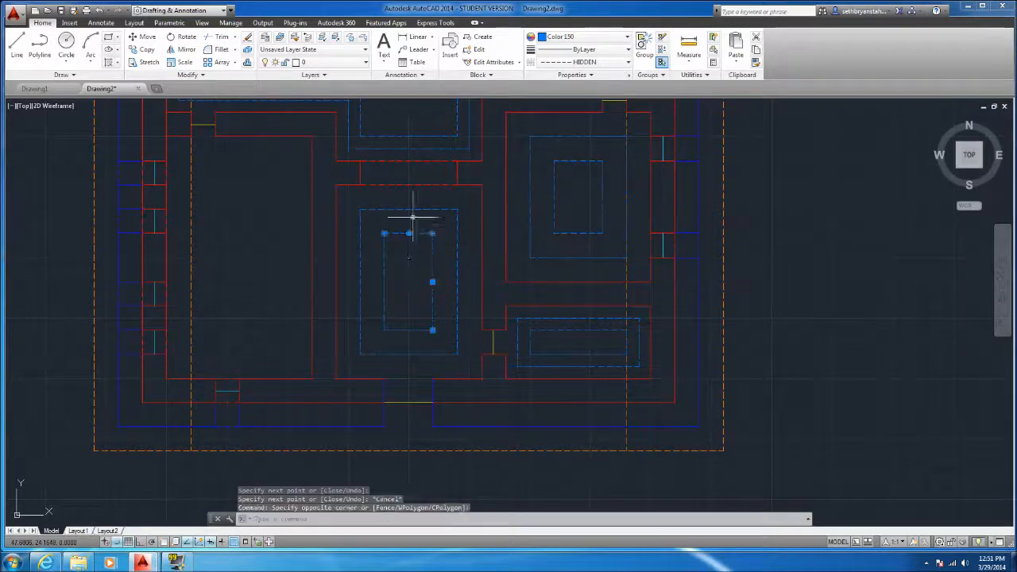
key(Delete)
click(442, 332)
click(372, 241)
key(Delete)
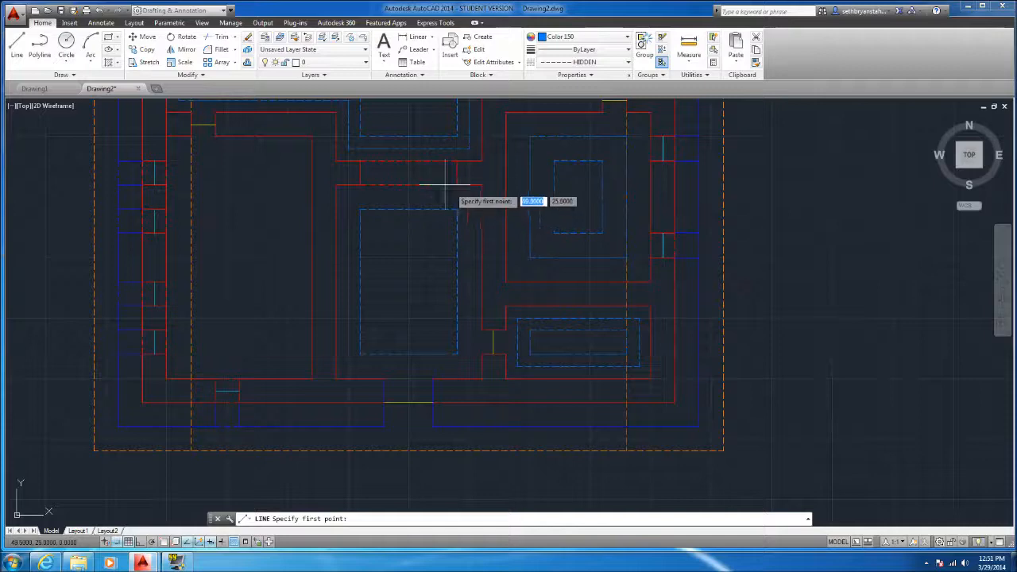
Draw a 5 by 7 unit dashed rectangle half a unit outside the remaining one in the lower-middle room
click(469, 197)
click(469, 367)
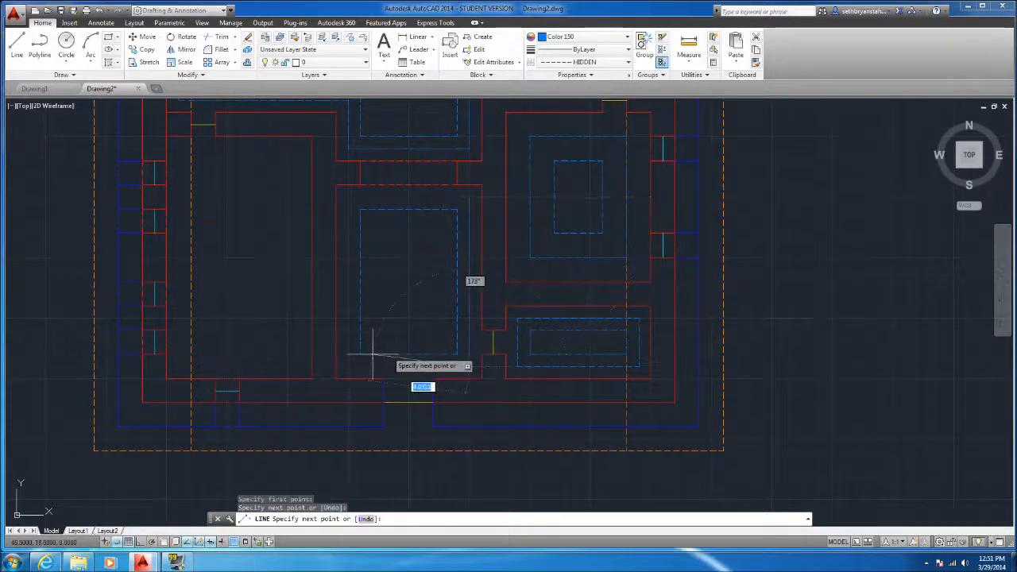
click(348, 367)
click(348, 197)
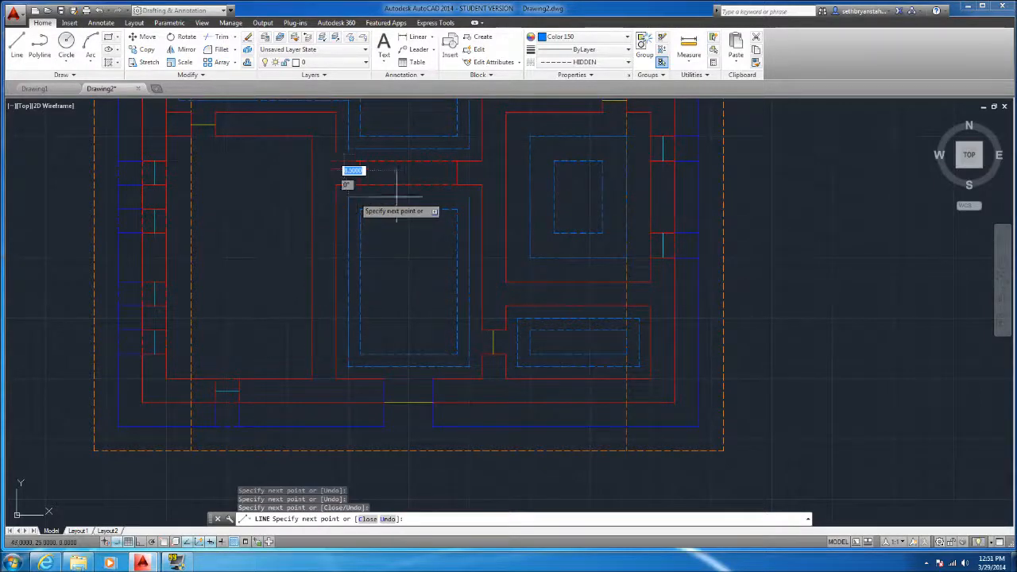
click(469, 196)
key(Escape)
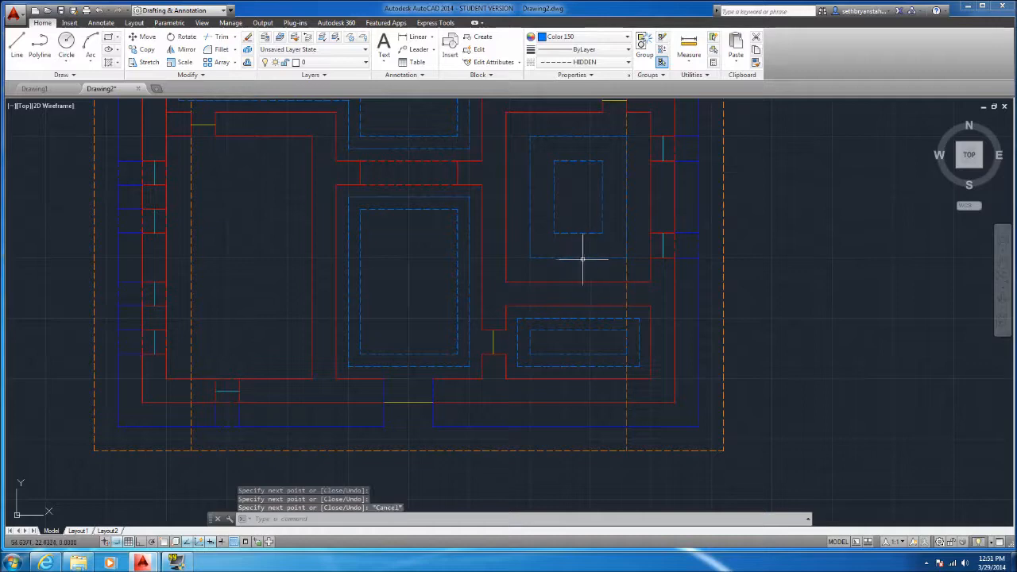
Erase the inner 2 by 3 unit dashed rectangle in the room above the small lower-right room
click(659, 227)
click(552, 163)
key(Delete)
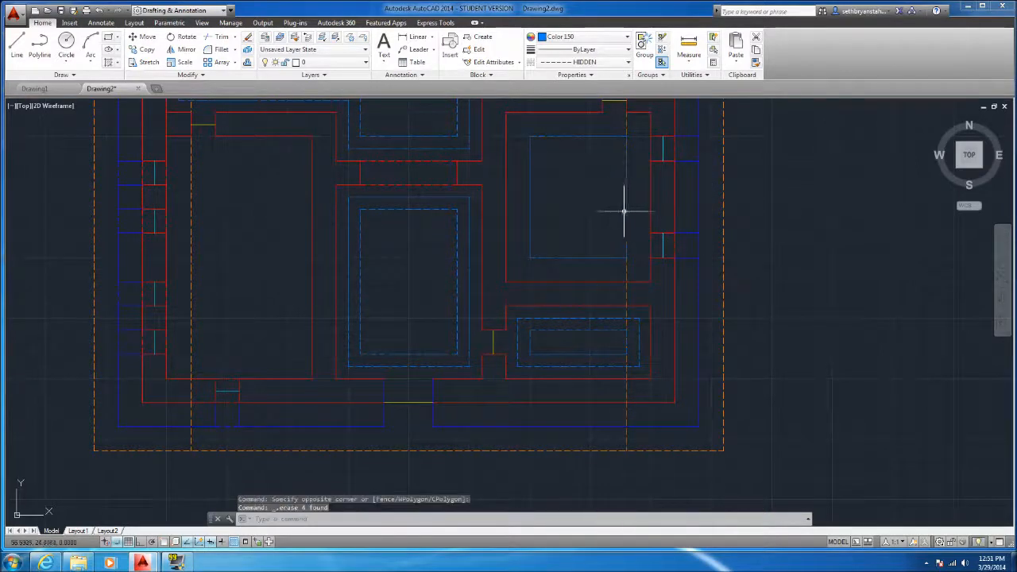
Draw a 5 by 6 unit dashed rectangle half a unit outside the remaining one in the room above the lower-right one
click(17, 46)
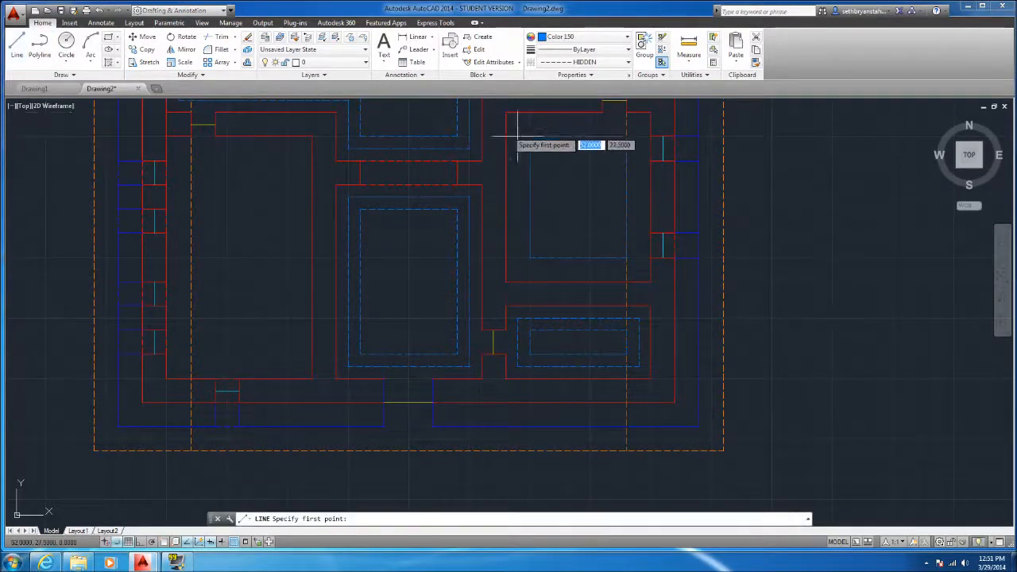
click(517, 125)
click(517, 269)
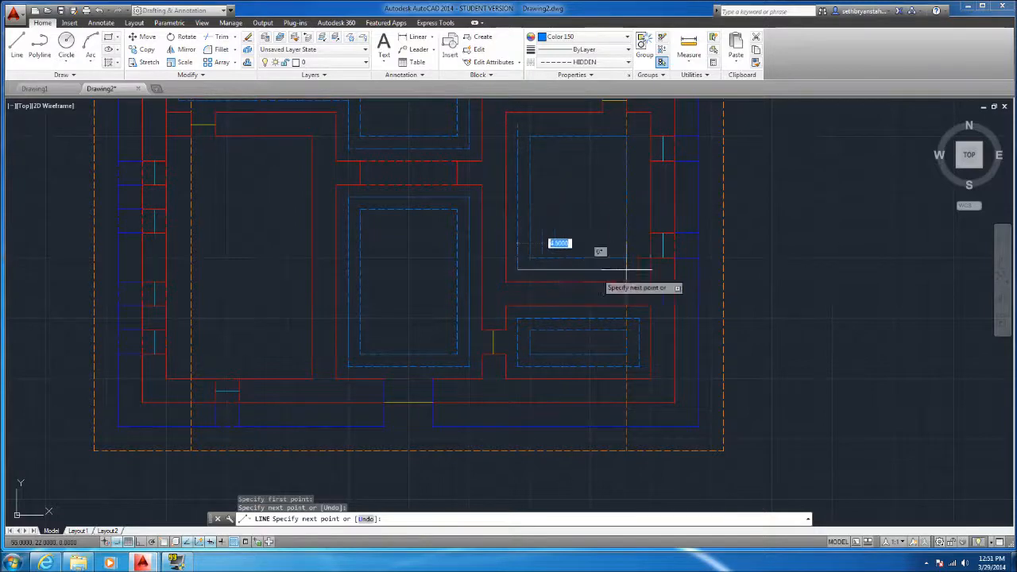
click(639, 268)
click(639, 125)
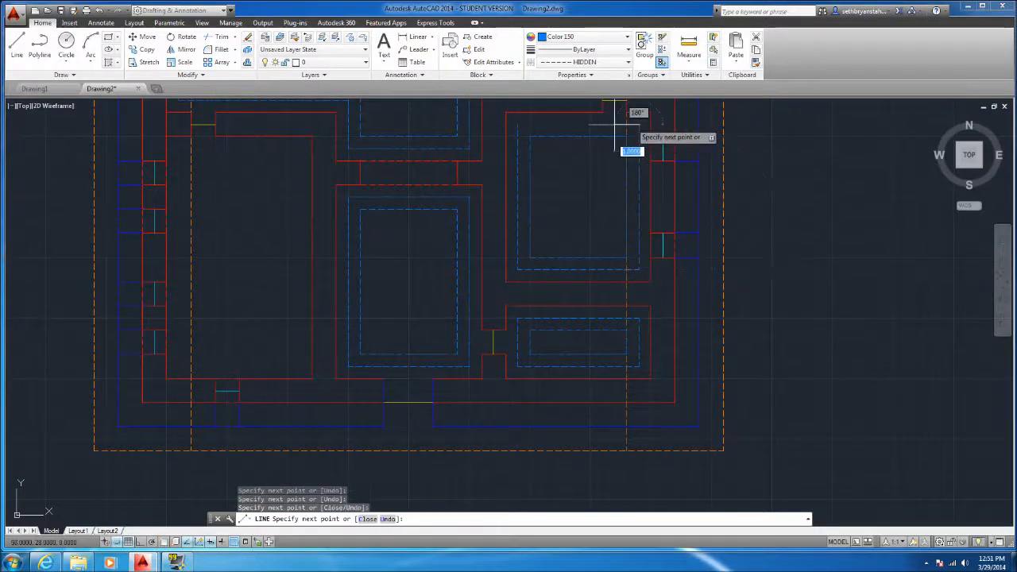
click(517, 125)
key(Escape)
Draw a 4 by 8 unit dashed rectangle one unit inside the walls of the lower-left room
scroll(538, 300, down, 2)
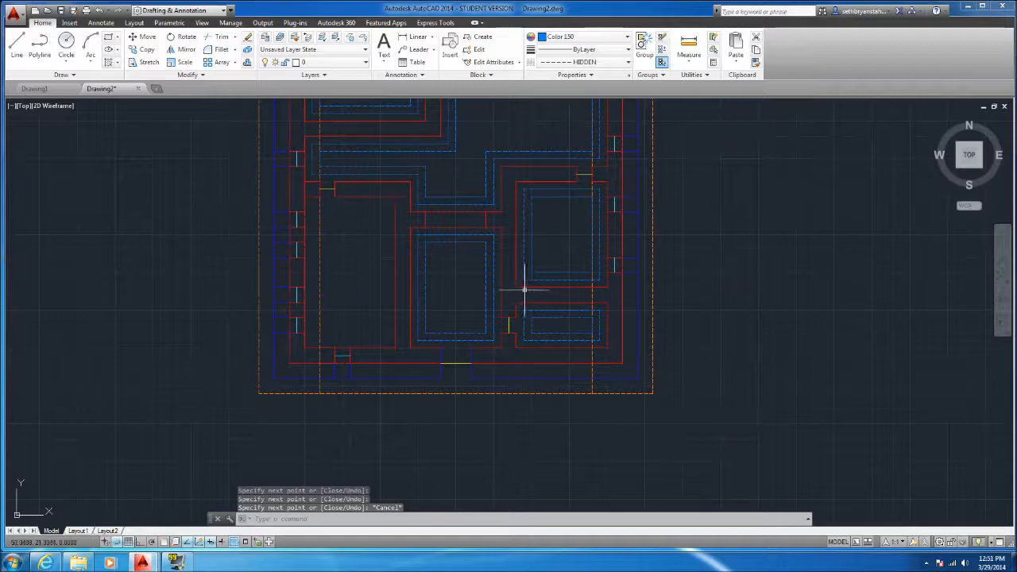
scroll(313, 339, up, 2)
text(l)
key(Return)
click(419, 328)
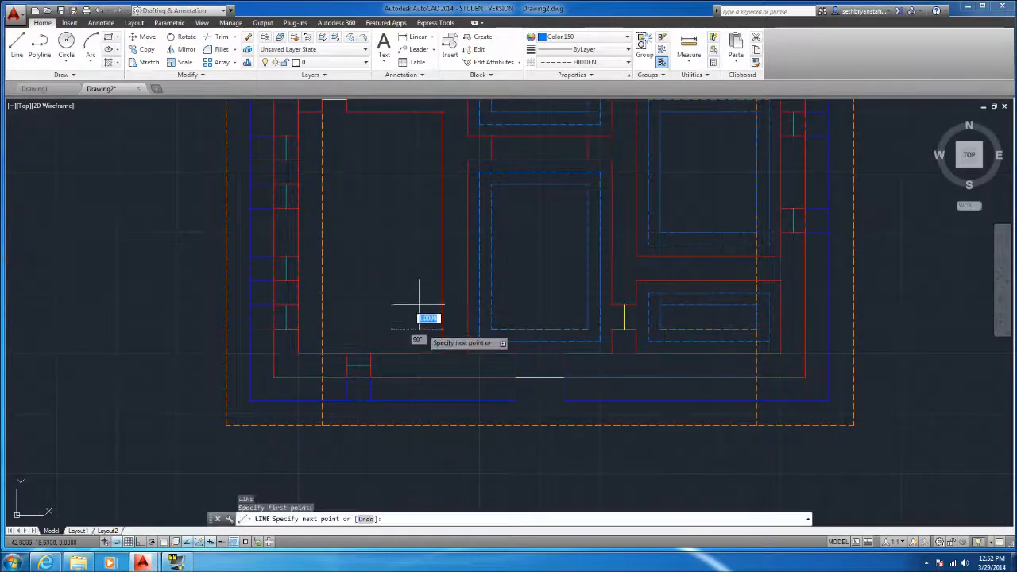
click(419, 163)
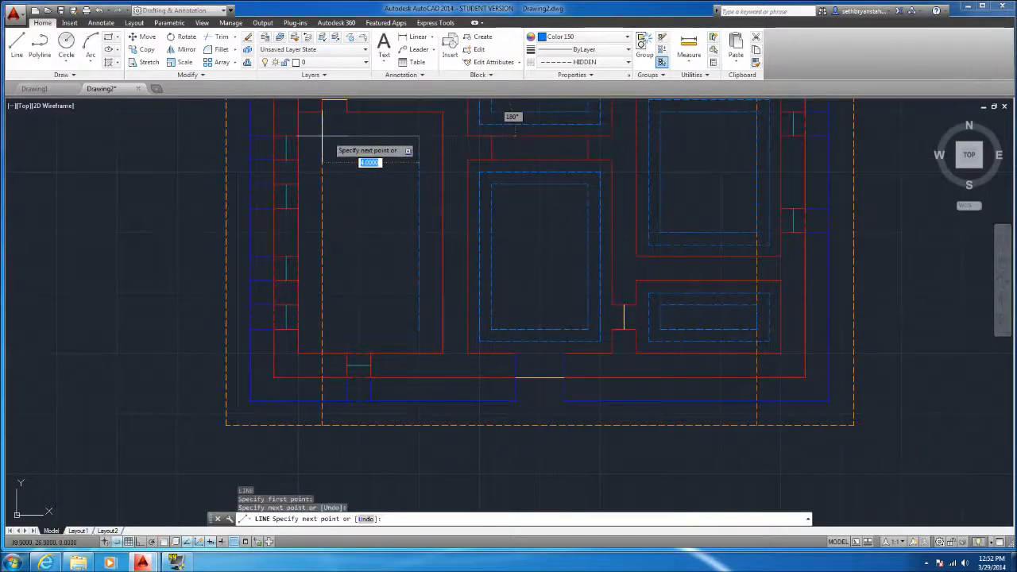
click(321, 162)
click(322, 329)
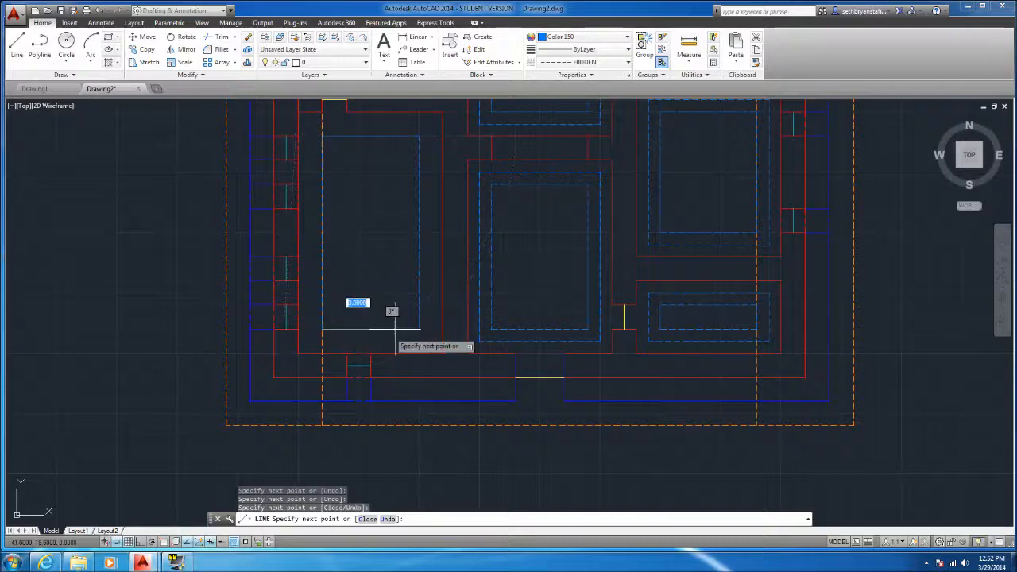
click(419, 328)
key(Return)
key(Return)
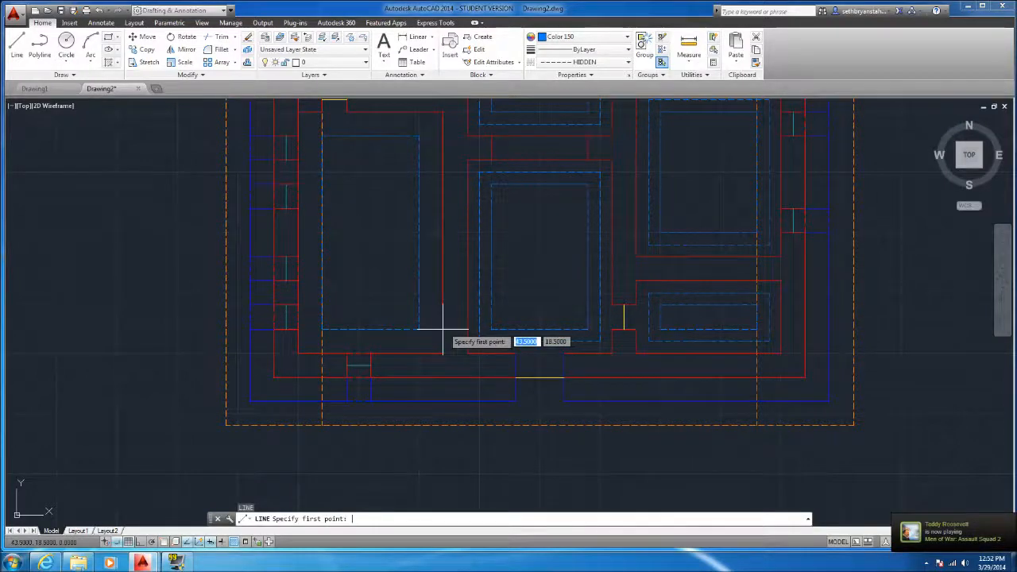
Draw a 5 by 9 unit dashed rectangle half a unit outside the existing one in the lower-left room
click(430, 341)
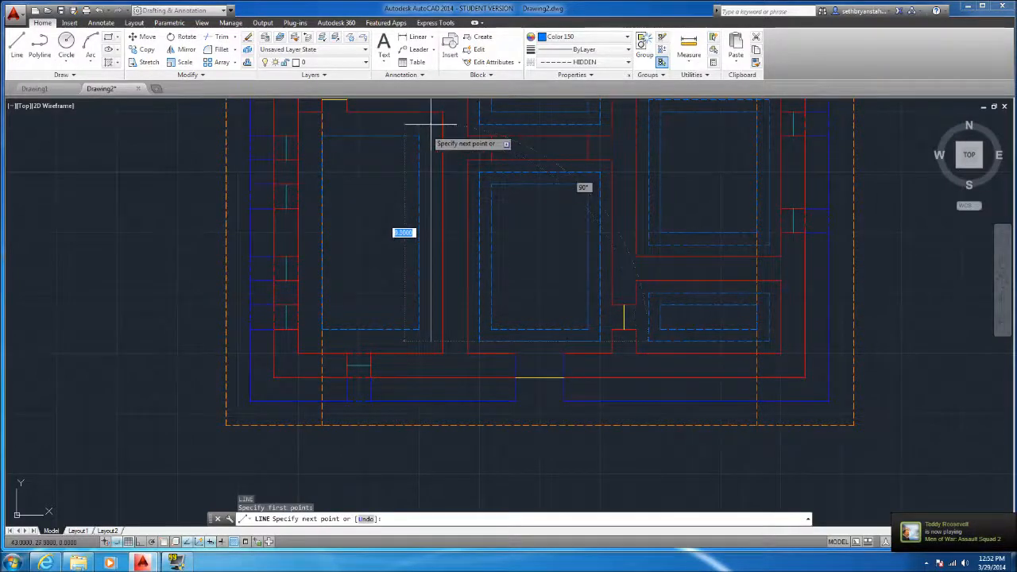
click(430, 123)
click(310, 124)
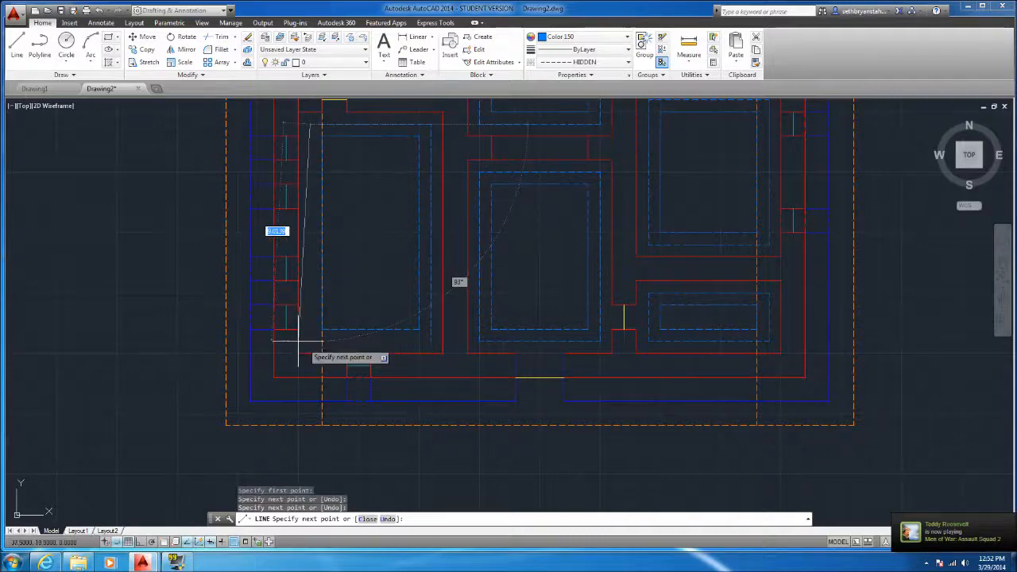
click(310, 341)
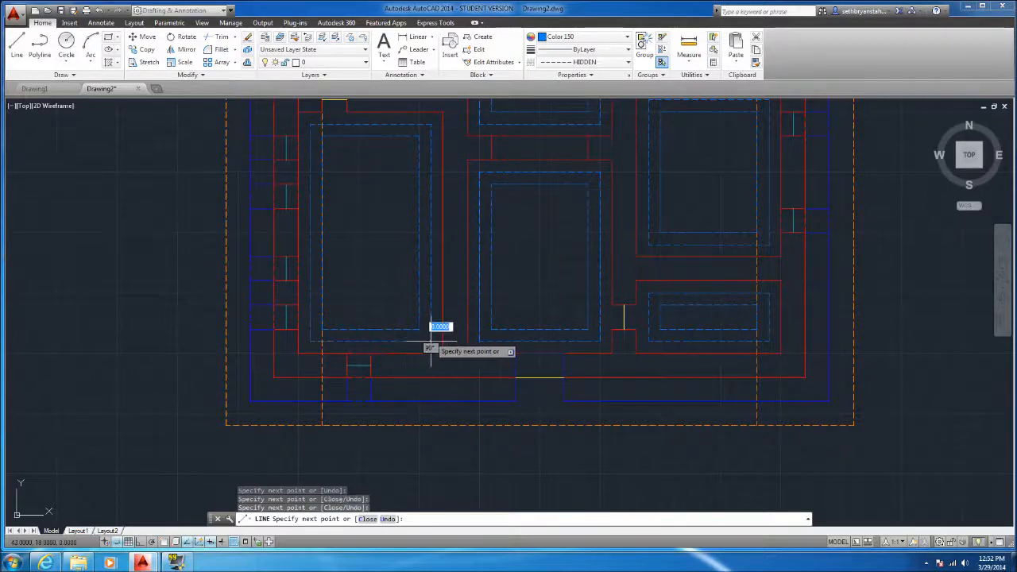
Examine the nested dashed outlines in all rooms of the floor plan and the vertical orange roof lines
key(Escape)
scroll(427, 341, down, 4)
scroll(421, 337, up, 2)
scroll(449, 312, down, 2)
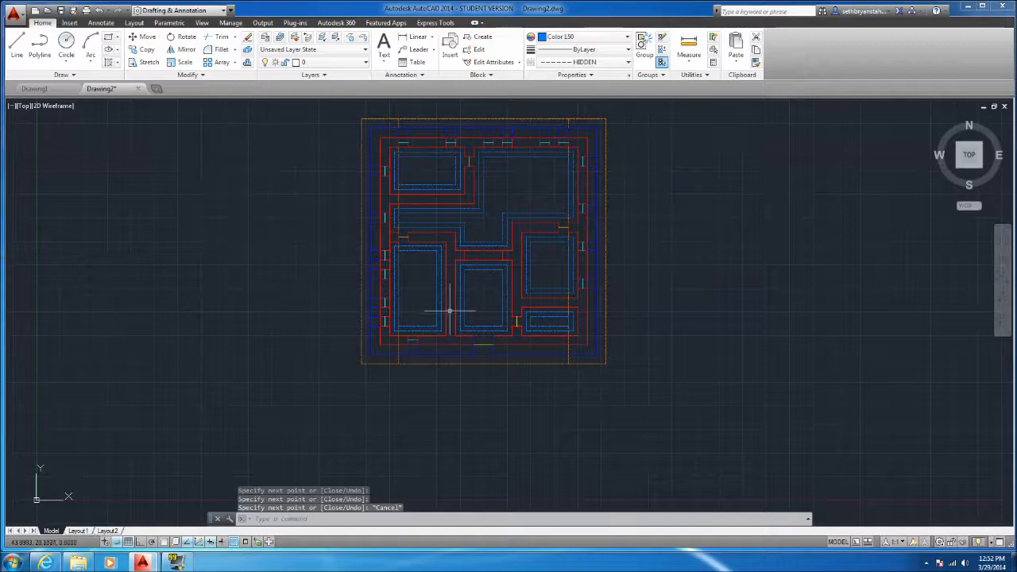
scroll(490, 230, down, 2)
scroll(496, 227, up, 4)
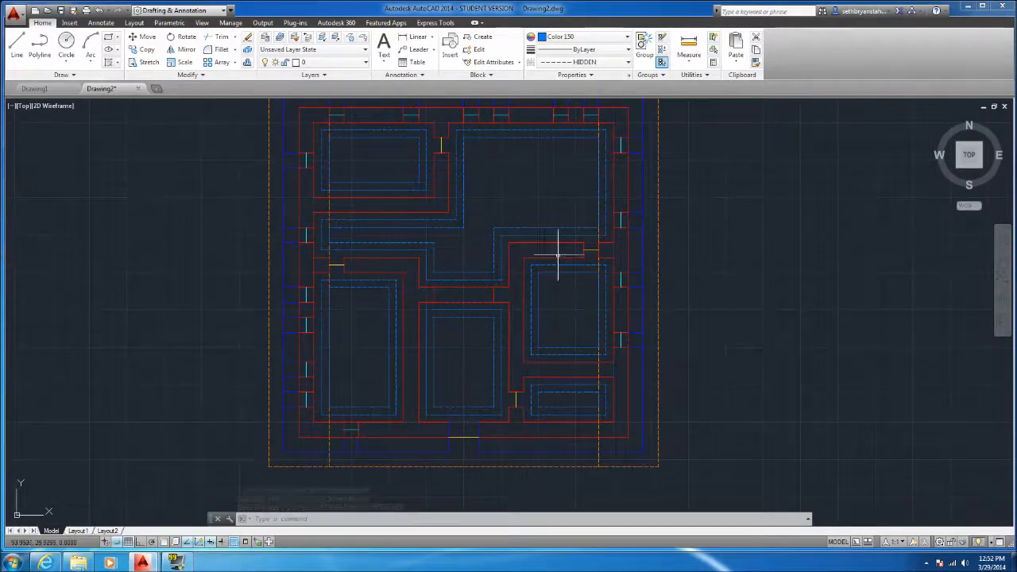
scroll(475, 376, down, 2)
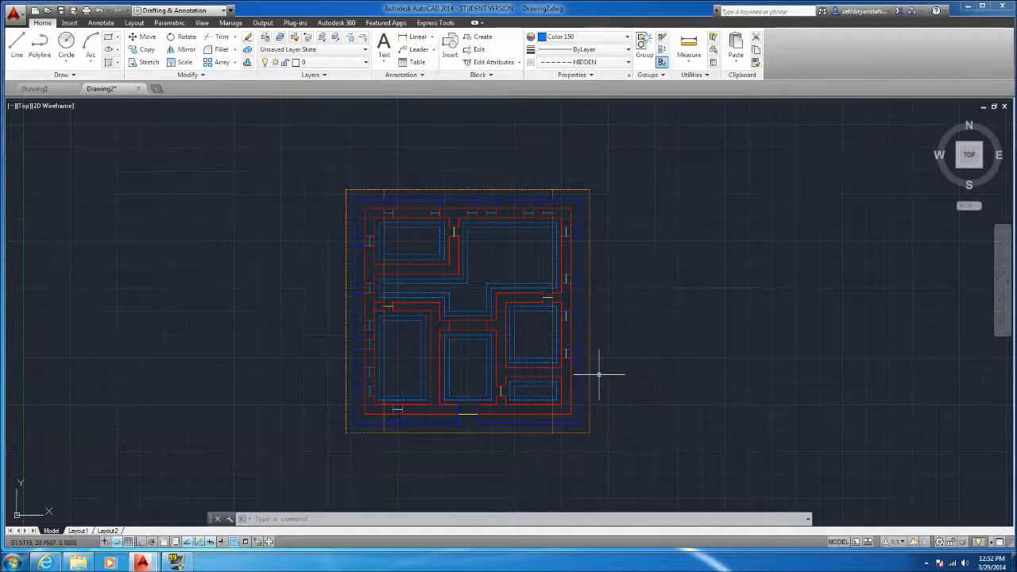
scroll(397, 409, up, 4)
key(Escape)
key(Escape)
scroll(386, 404, down, 2)
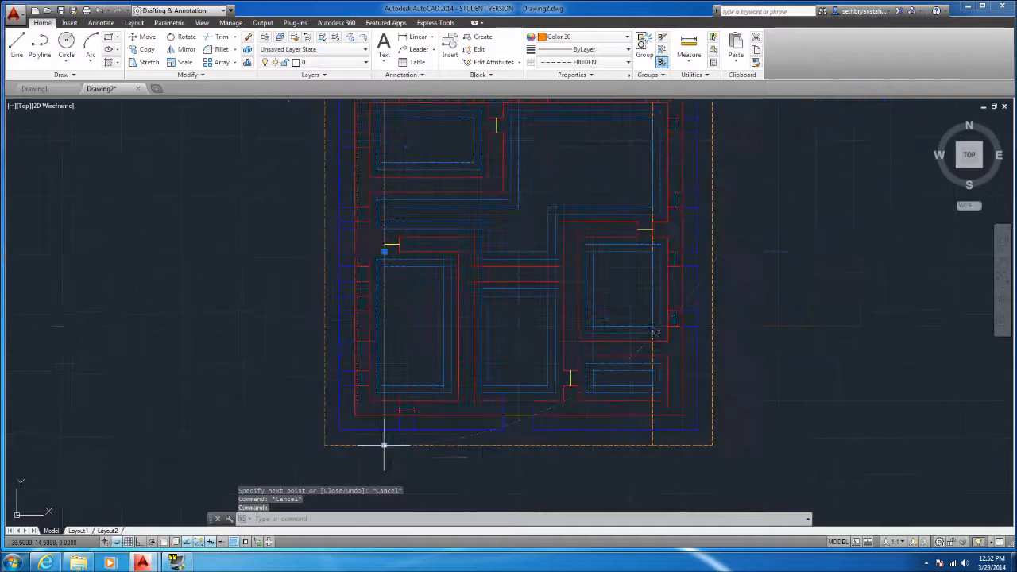
key(Escape)
scroll(384, 306, down, 2)
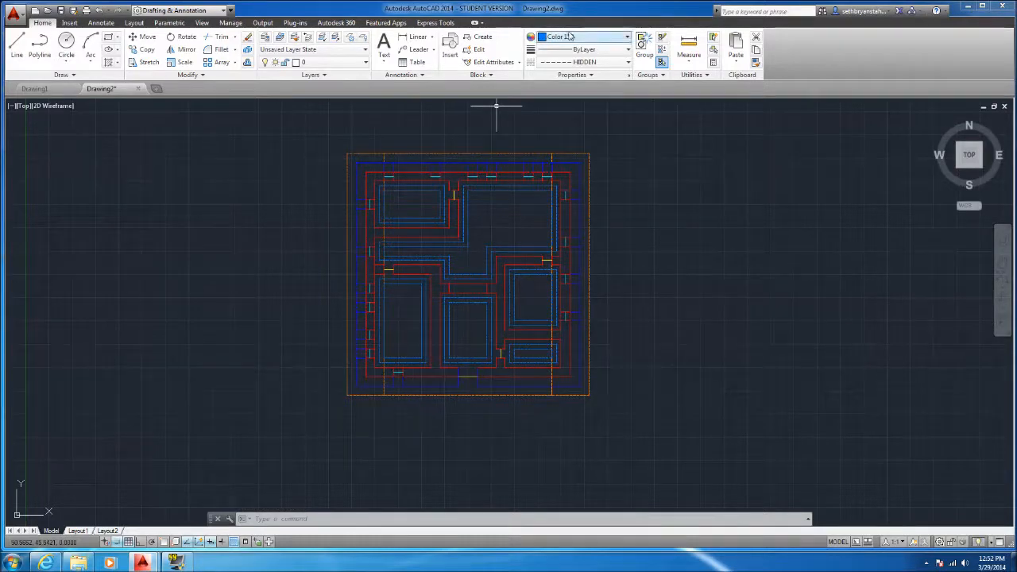
Set the current linetype to Continuous for the next lines in color 150
click(569, 62)
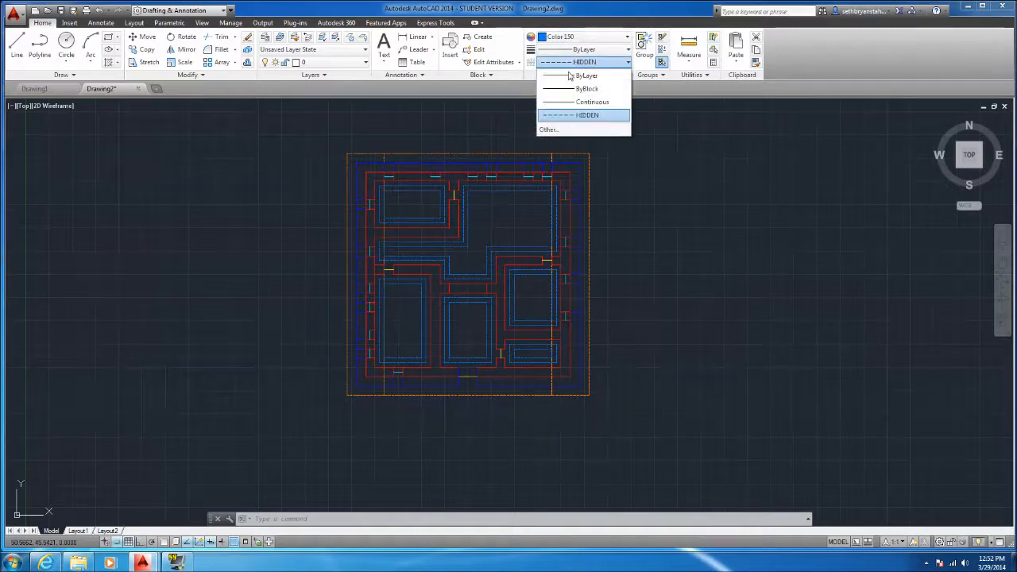
click(569, 75)
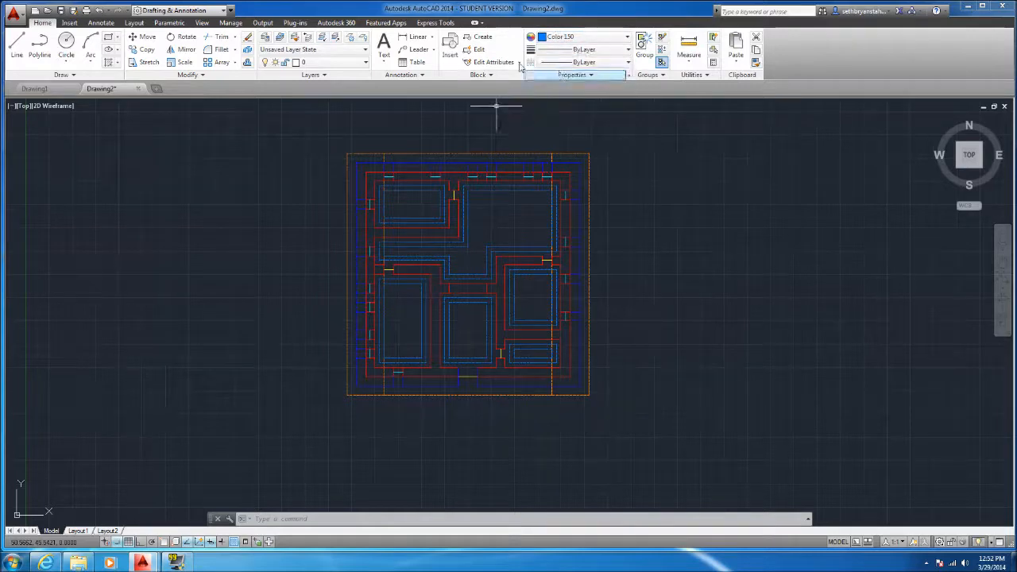
click(16, 48)
click(590, 63)
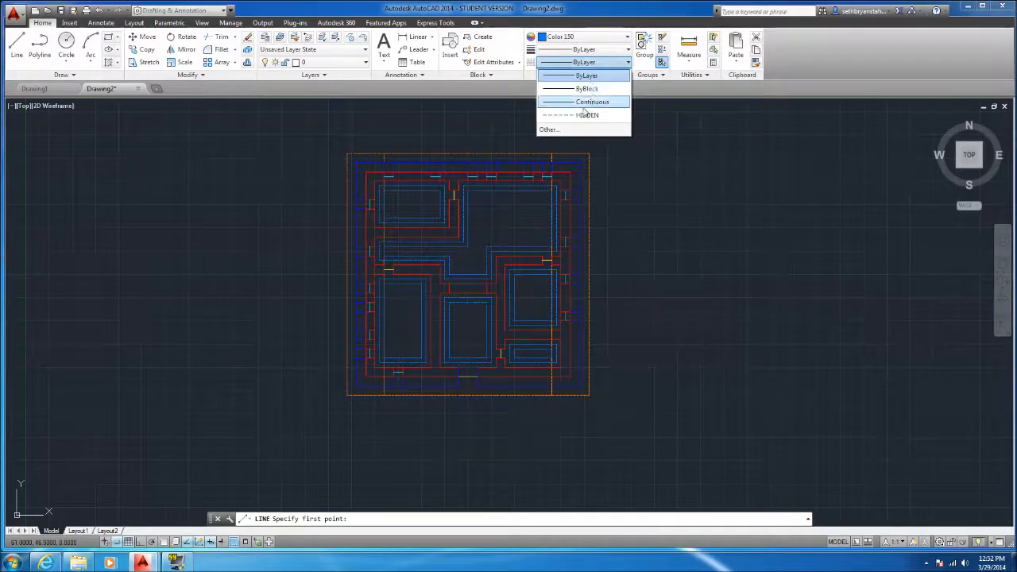
click(592, 102)
Draw a 7 by 4 unit continuous rectangle one unit inside the inner dashed outline of the large upper-right room
scroll(483, 207, up, 2)
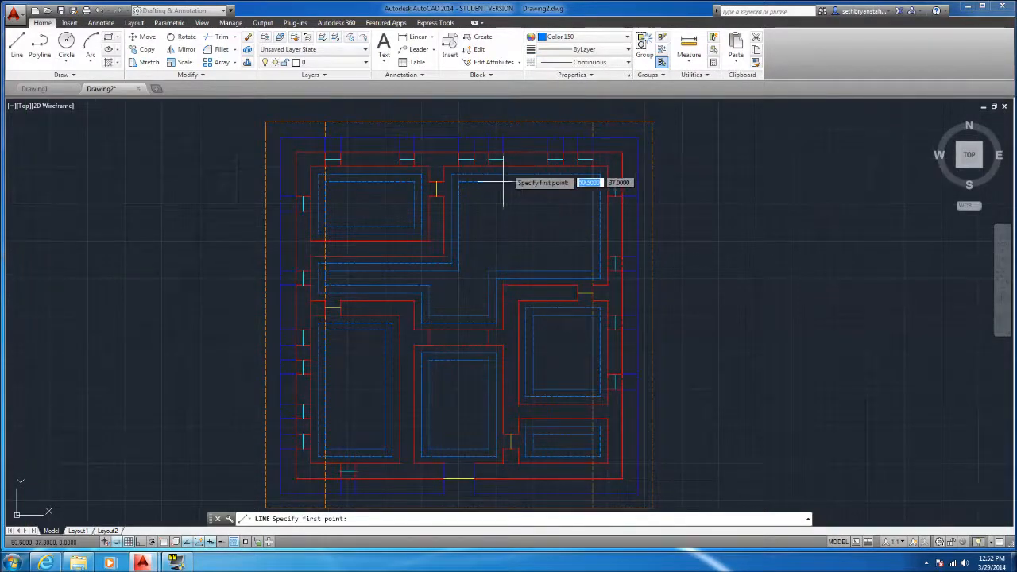
scroll(472, 211, up, 4)
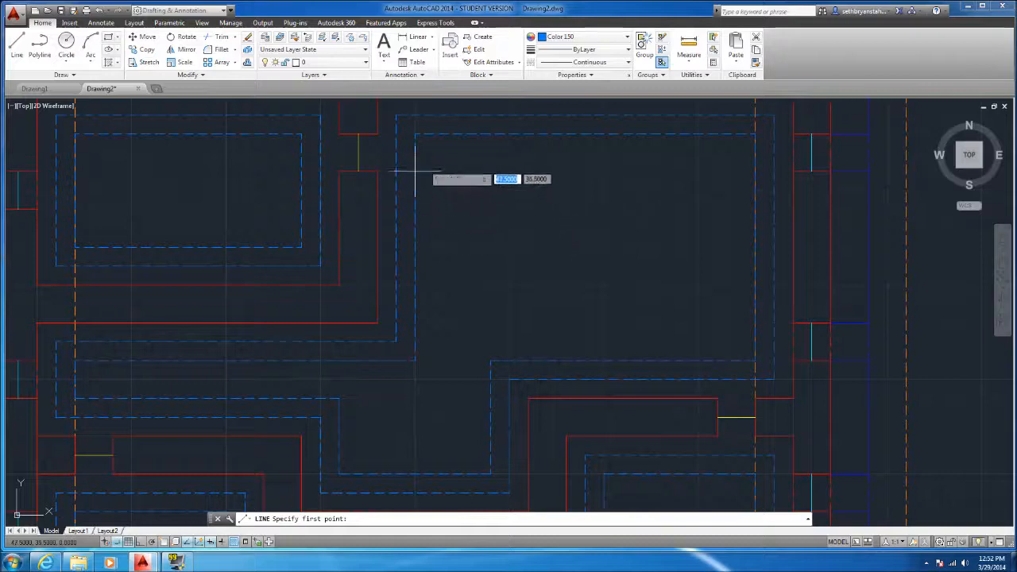
click(453, 171)
click(718, 170)
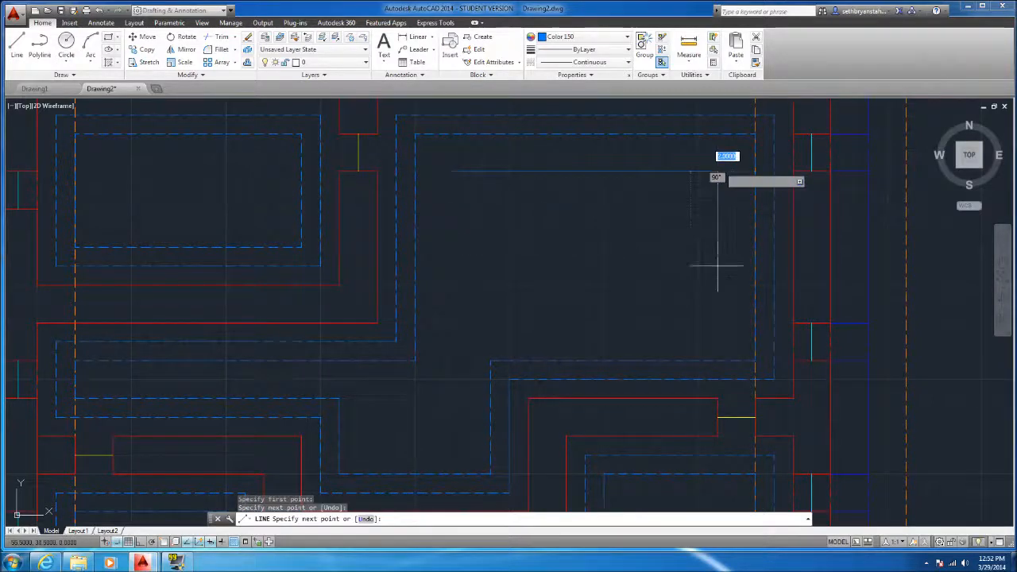
click(717, 323)
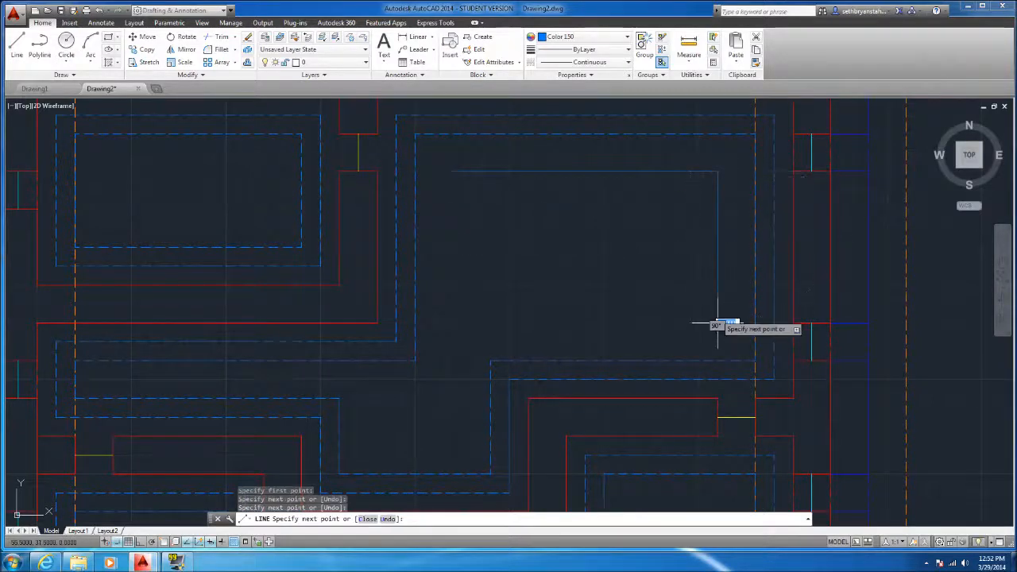
click(453, 323)
click(453, 170)
key(Escape)
Draw a 4 by 1 unit continuous rectangle one unit inside the inner dashed outline of the upper-left room
scroll(503, 277, down, 2)
scroll(338, 211, up, 2)
key(Return)
click(351, 229)
click(200, 229)
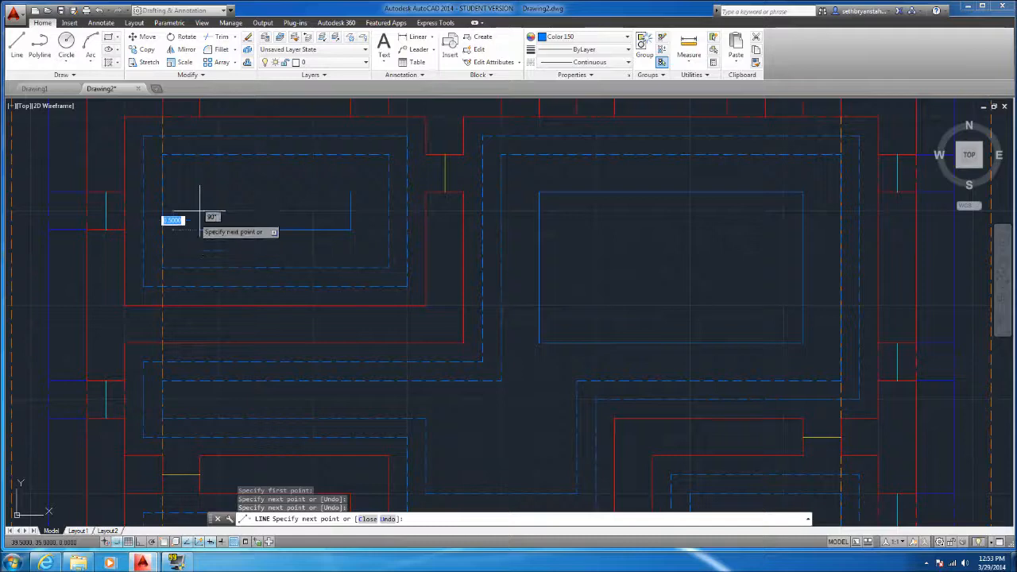
click(199, 191)
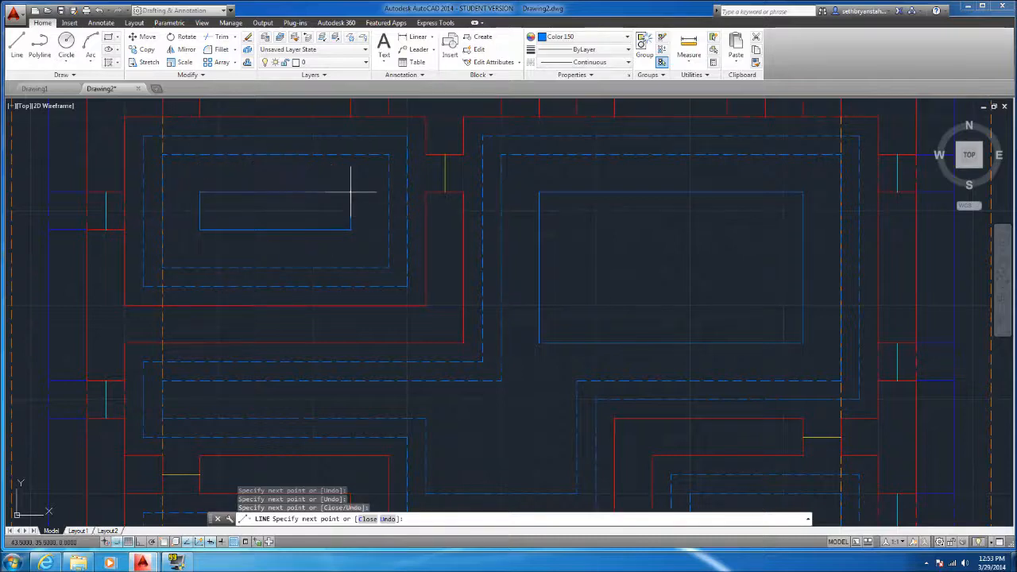
scroll(350, 191, down, 5)
scroll(359, 267, up, 3)
key(Return)
key(Return)
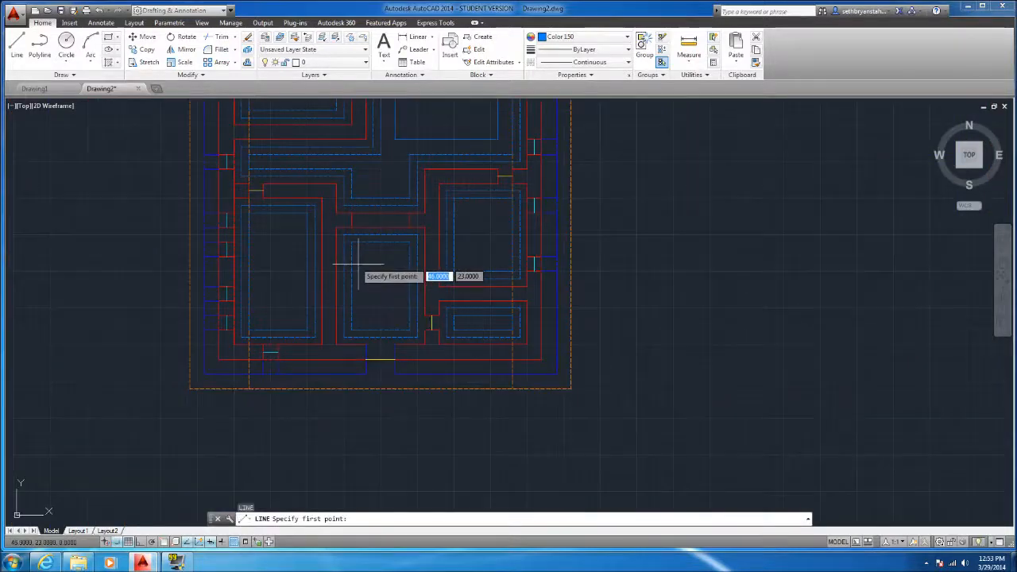
Draw a 2 by 4 unit continuous rectangle one unit inside the inner dashed outline of the lower-middle room
scroll(352, 278, up, 4)
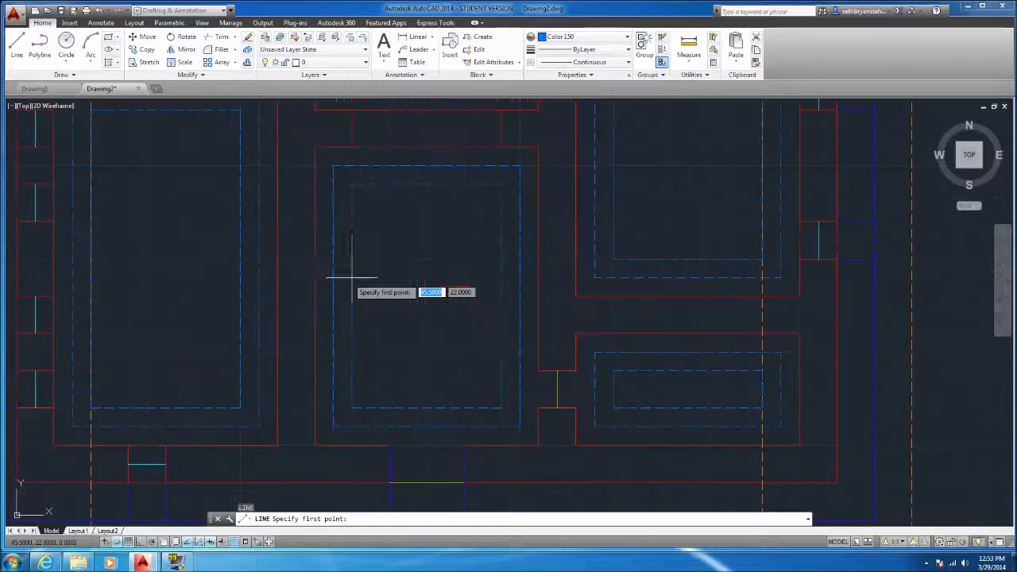
click(390, 221)
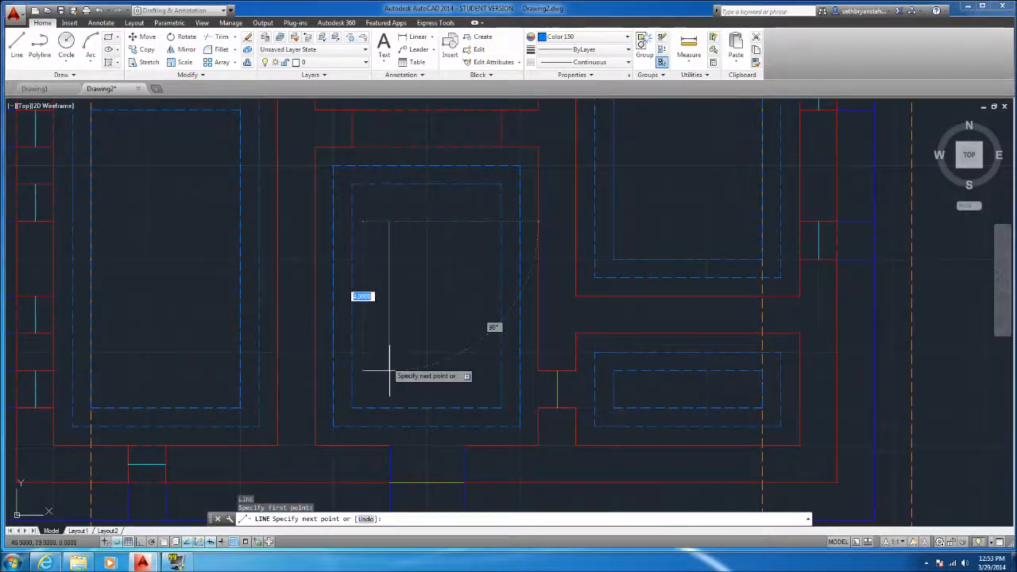
click(390, 369)
click(465, 370)
click(465, 221)
click(389, 220)
scroll(557, 296, down, 4)
key(Return)
Draw a 2 by 6 unit continuous rectangle one unit inside the inner dashed outline of the lower-left room
scroll(399, 315, up, 2)
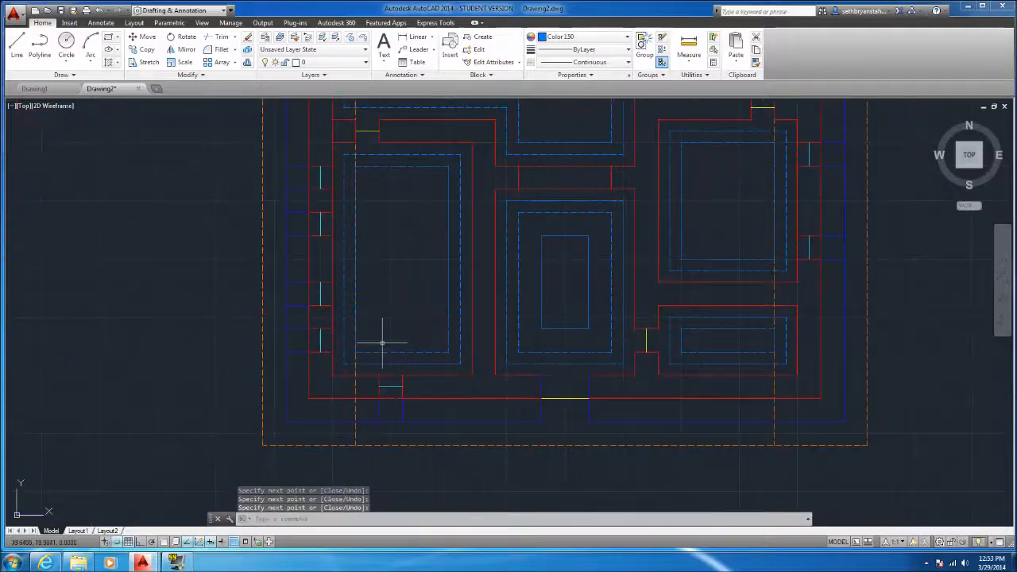
key(Return)
click(379, 329)
click(410, 328)
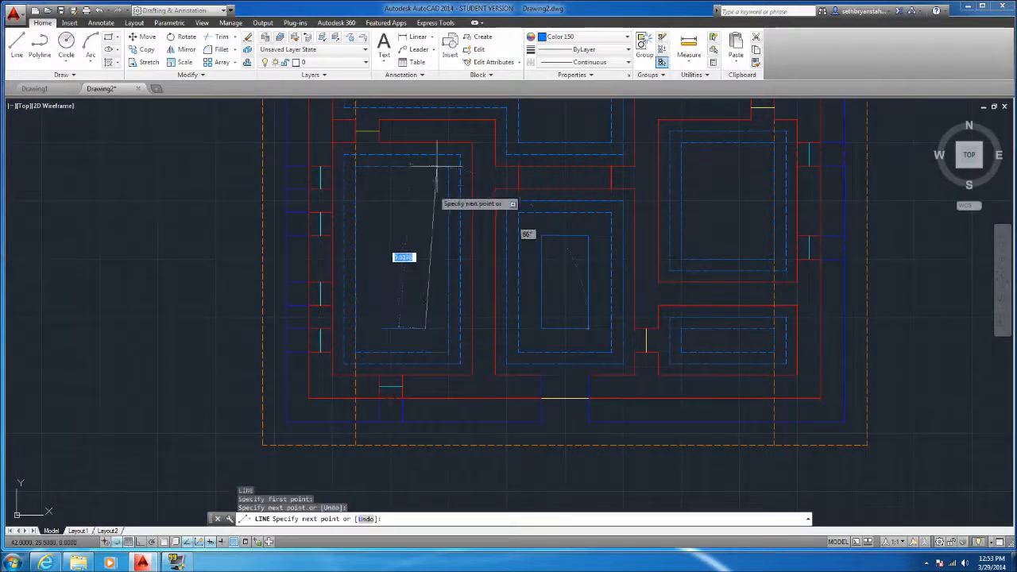
scroll(425, 184, up, 3)
click(430, 182)
click(309, 182)
scroll(310, 182, down, 2)
click(291, 387)
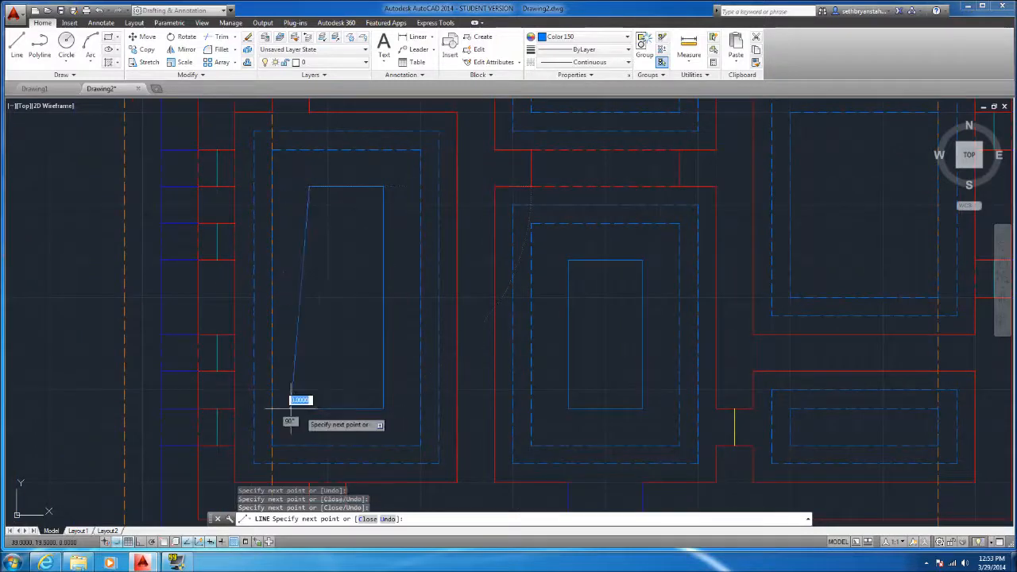
key(ctrl+z)
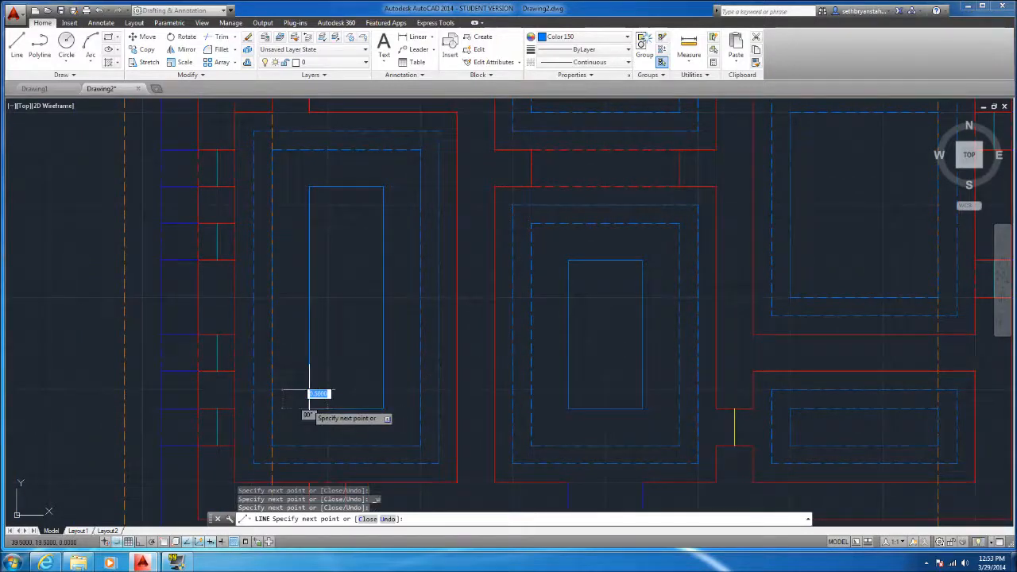
key(Return)
Draw a 2 by 3 unit continuous rectangle one unit inside the inner dashed outline of the room above the small lower-right one
scroll(311, 268, down, 4)
scroll(510, 231, up, 2)
key(Return)
click(514, 210)
click(560, 210)
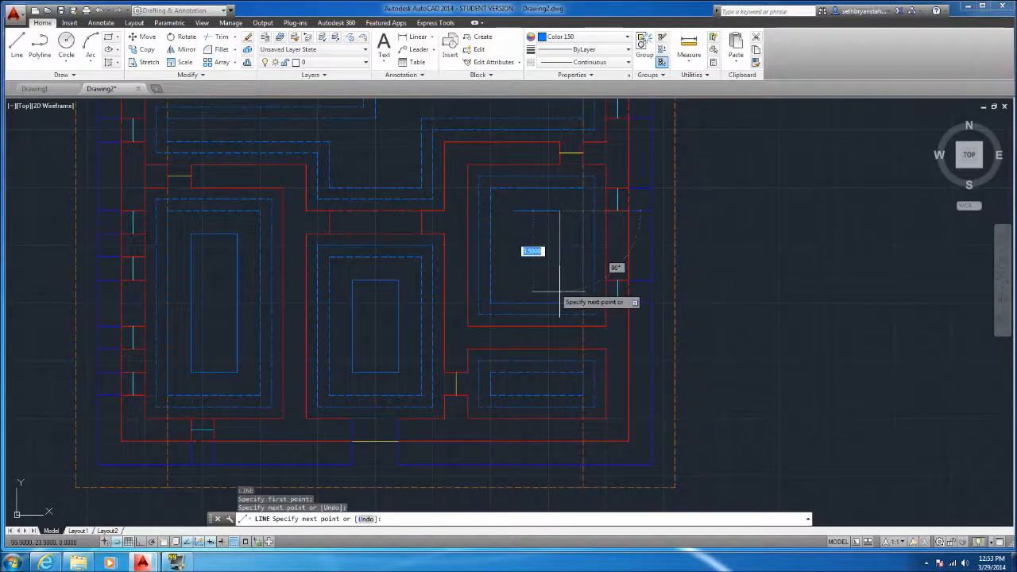
click(559, 280)
click(514, 280)
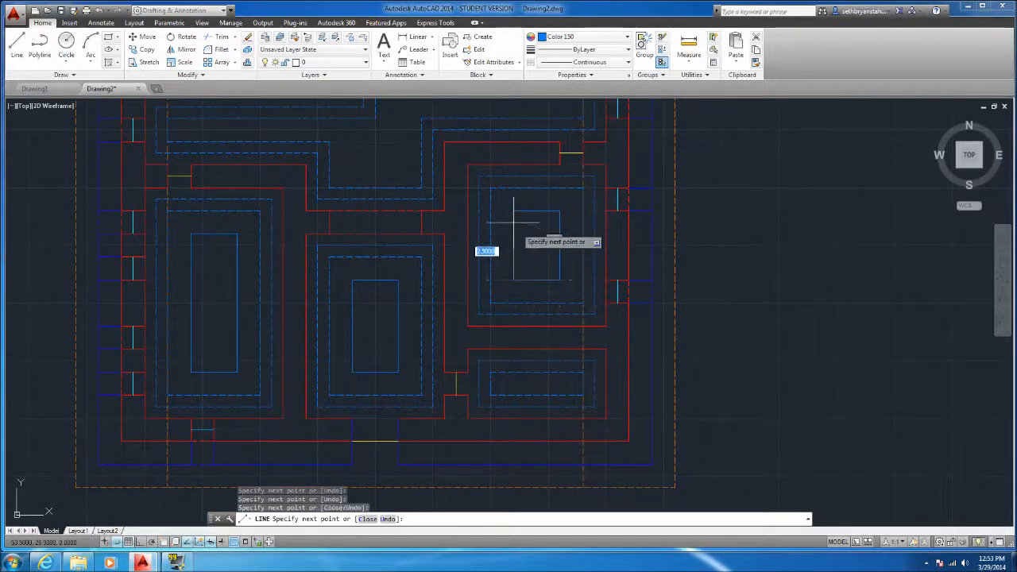
click(514, 211)
key(Return)
Erase the continuous 4 by 1 unit rectangle in the upper-left room
scroll(510, 411, down, 4)
scroll(413, 226, up, 3)
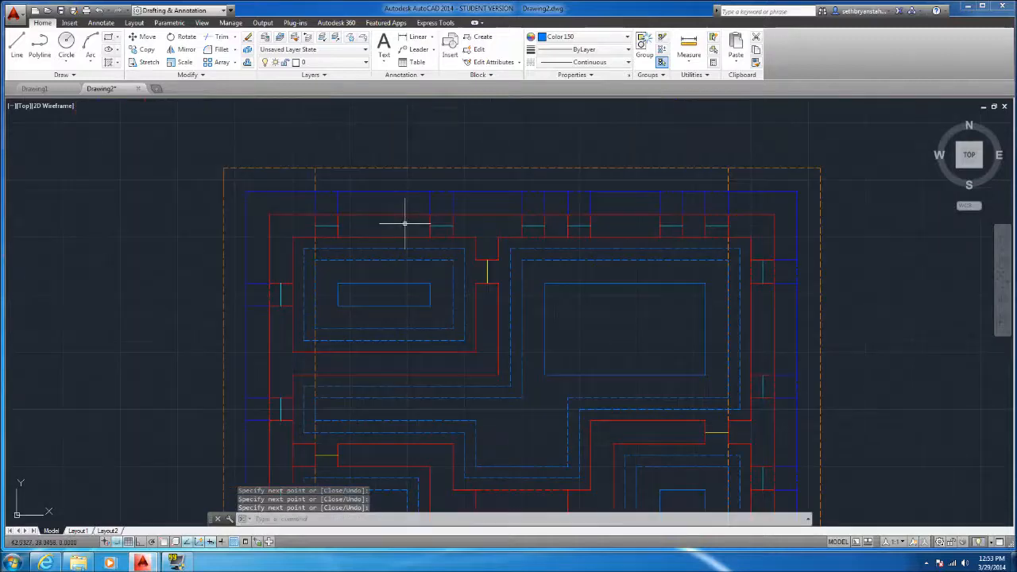
key(Escape)
click(436, 281)
click(335, 312)
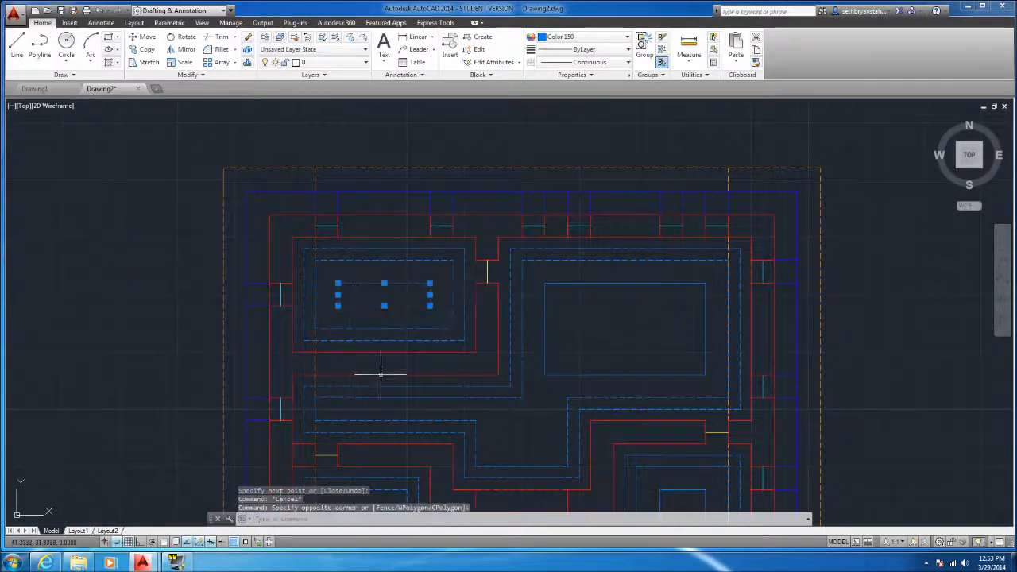
key(Delete)
Draw a vertical line across the upper-right room's continuous rectangle, one unit inside its left edge
scroll(365, 353, down, 2)
scroll(359, 349, down, 4)
scroll(417, 413, up, 4)
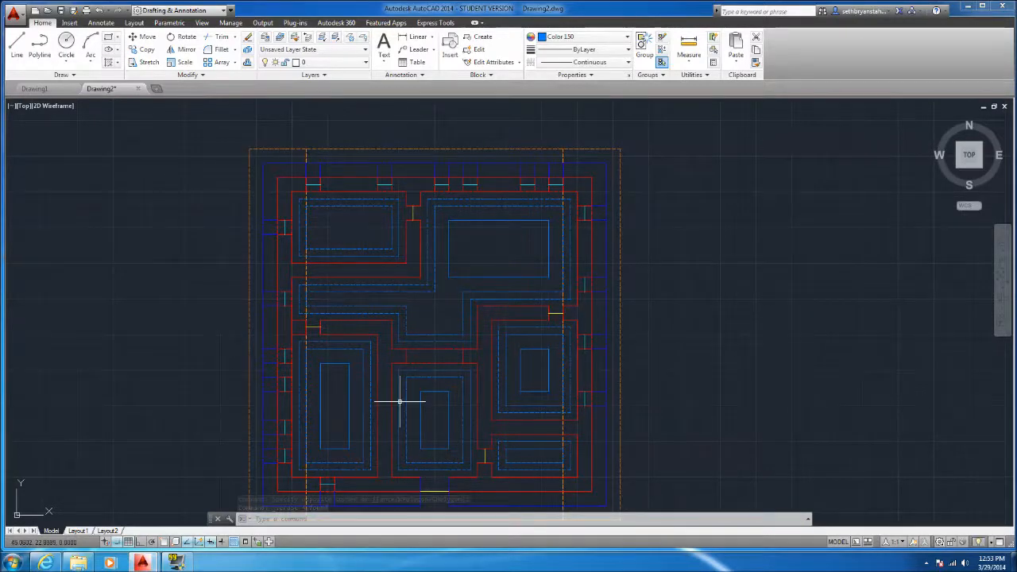
scroll(515, 262, up, 2)
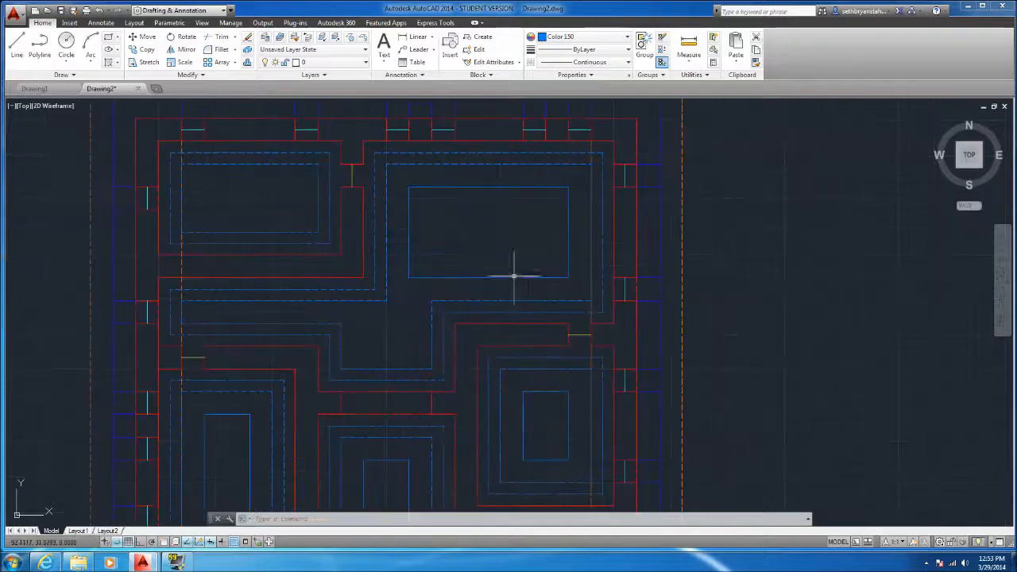
click(13, 61)
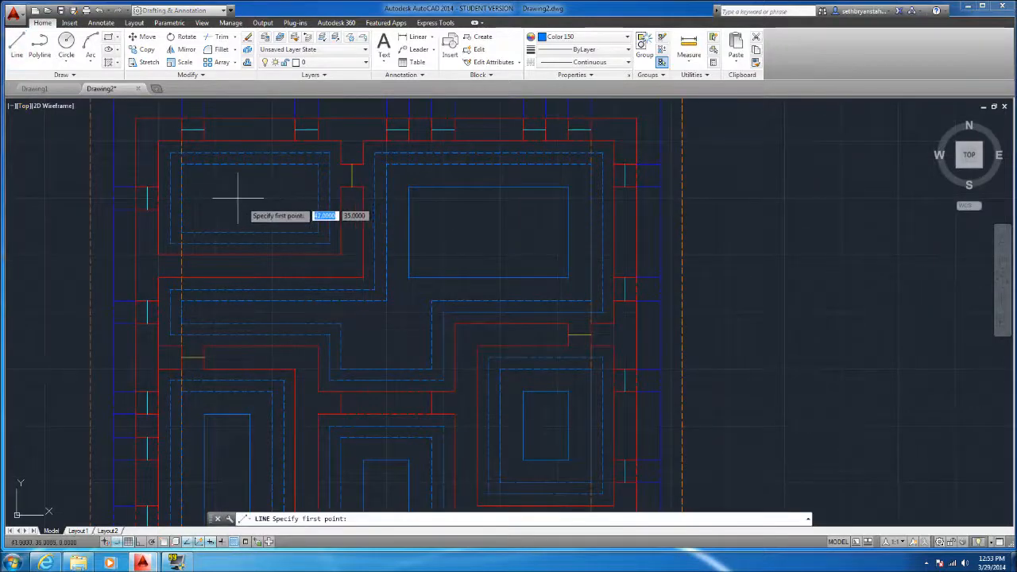
scroll(426, 200, up, 2)
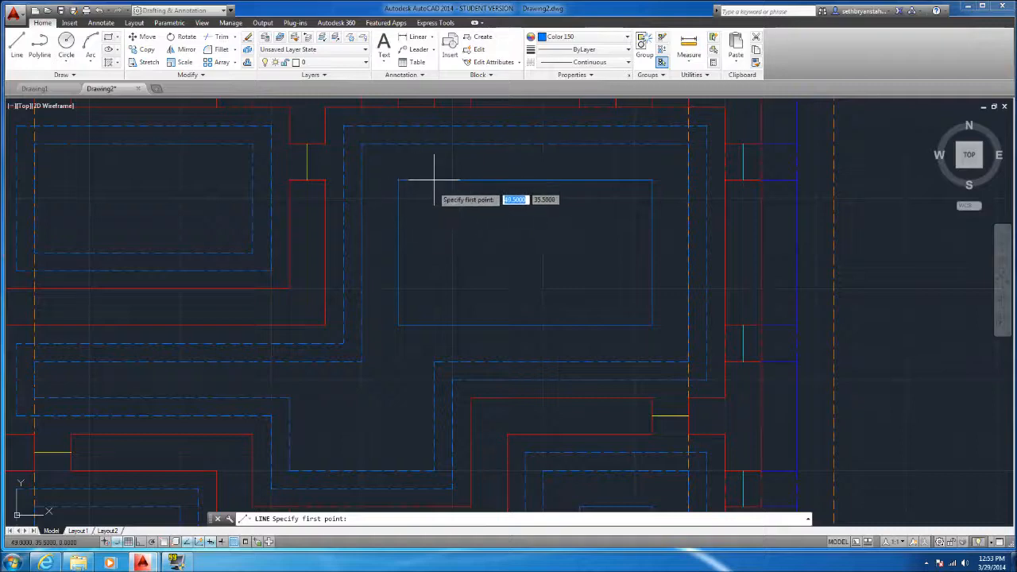
click(434, 182)
click(434, 325)
key(Escape)
Draw three full-height vertical lines inside the same rectangle, one, two and three units from its right edge
key(Return)
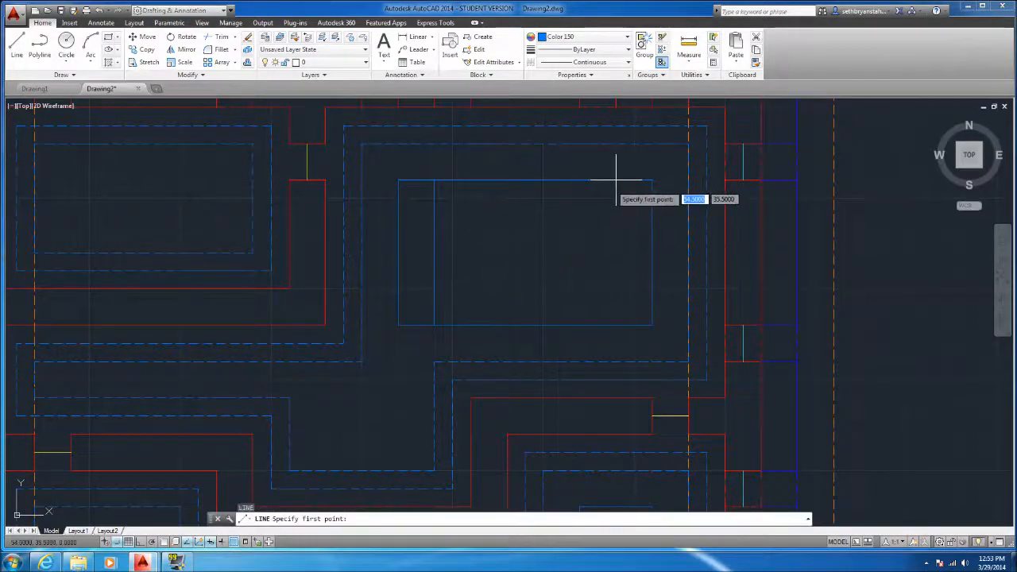
click(579, 181)
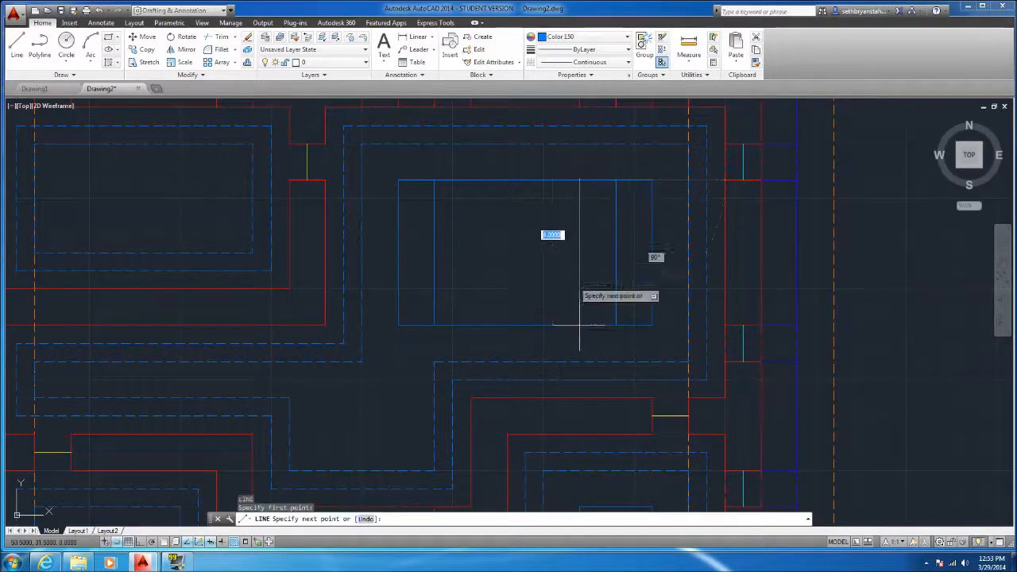
click(579, 325)
key(Return)
key(Return)
click(542, 181)
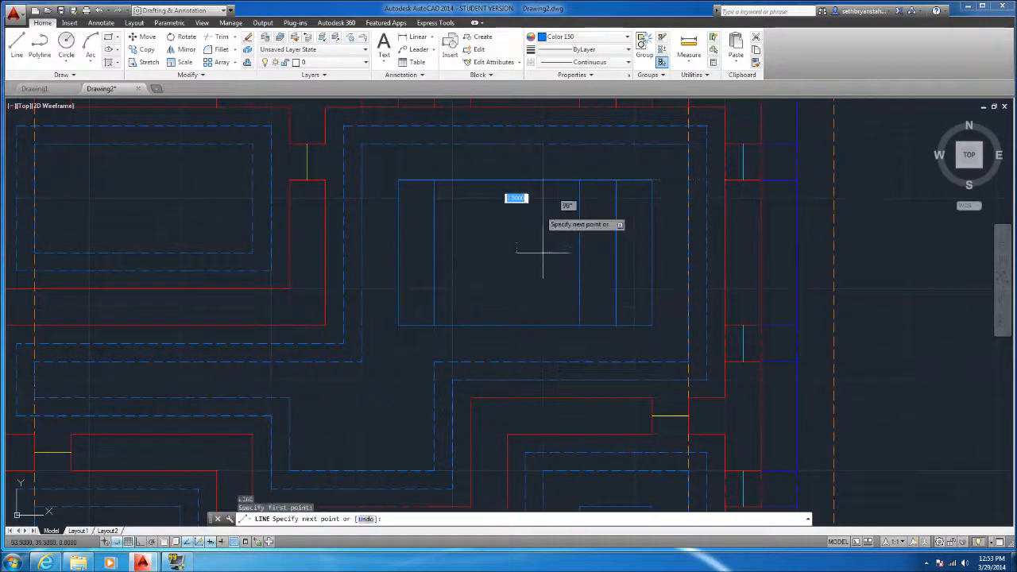
click(542, 325)
key(Return)
key(Return)
Draw two more vertical lines in the rectangle's remaining gap, two and three units from its left edge
click(471, 181)
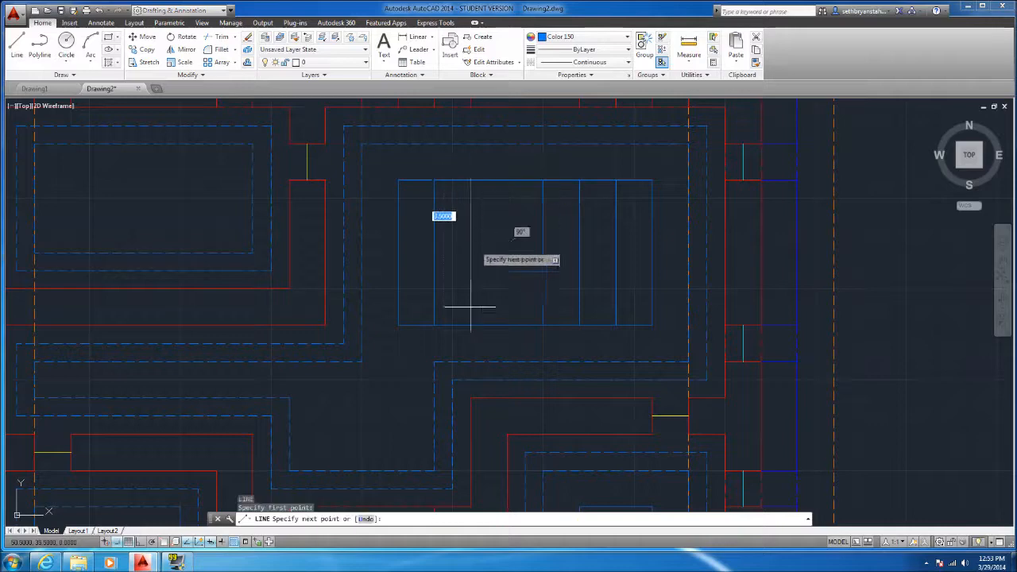
click(471, 325)
key(Return)
key(Return)
click(507, 181)
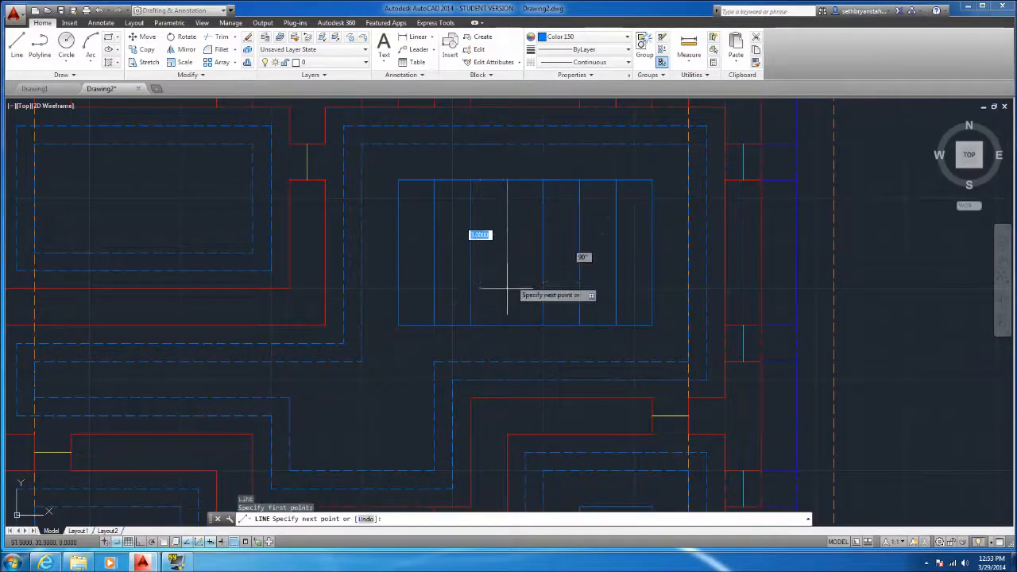
click(507, 325)
key(Escape)
Trim the upper-right rectangle's top and bottom edges in alternate strips, leaving four separate upright rectangles
click(662, 257)
click(370, 232)
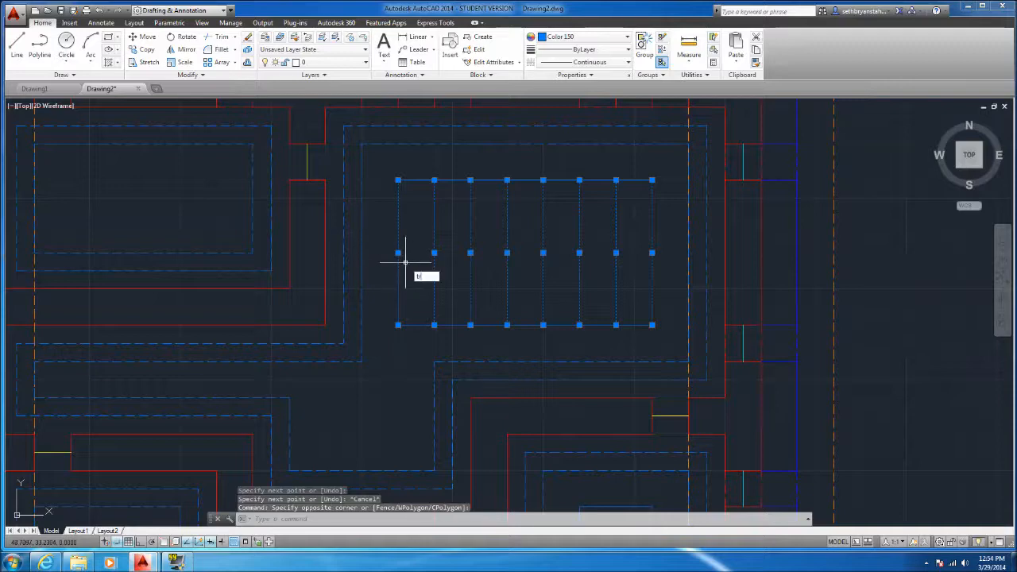
key(Return)
click(460, 334)
click(444, 176)
click(531, 329)
click(518, 179)
click(605, 327)
click(586, 185)
key(Escape)
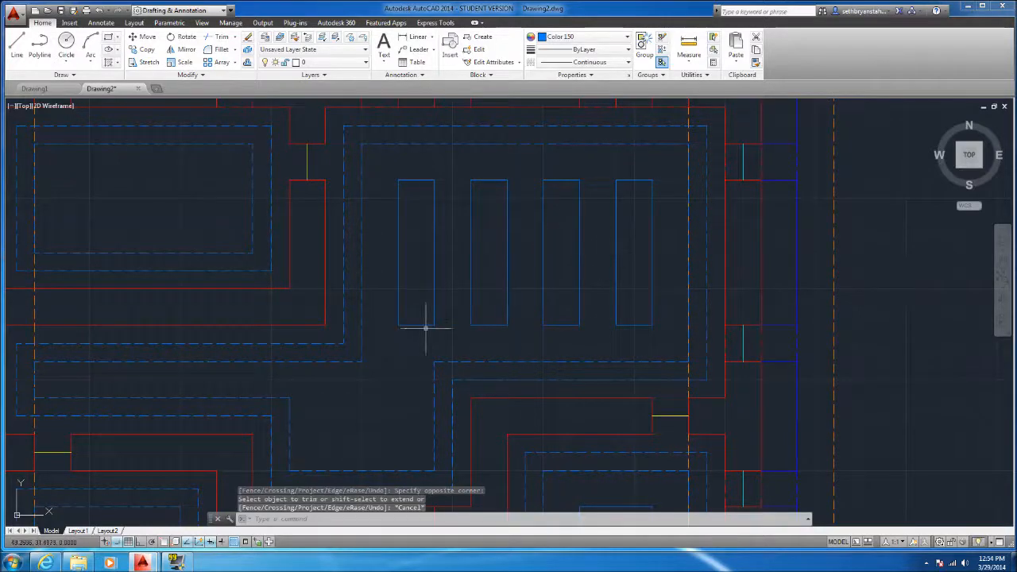
Draw two horizontal lines across the lower-middle room's continuous rectangle, one unit above its bottom edge and one unit below its top edge
scroll(421, 302, down, 5)
scroll(438, 403, up, 3)
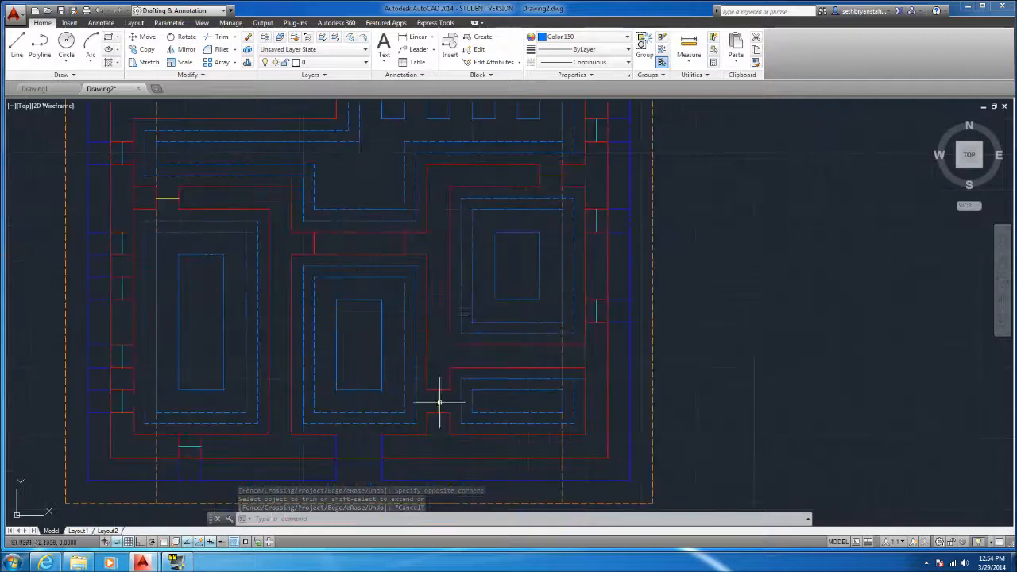
scroll(443, 311, down, 2)
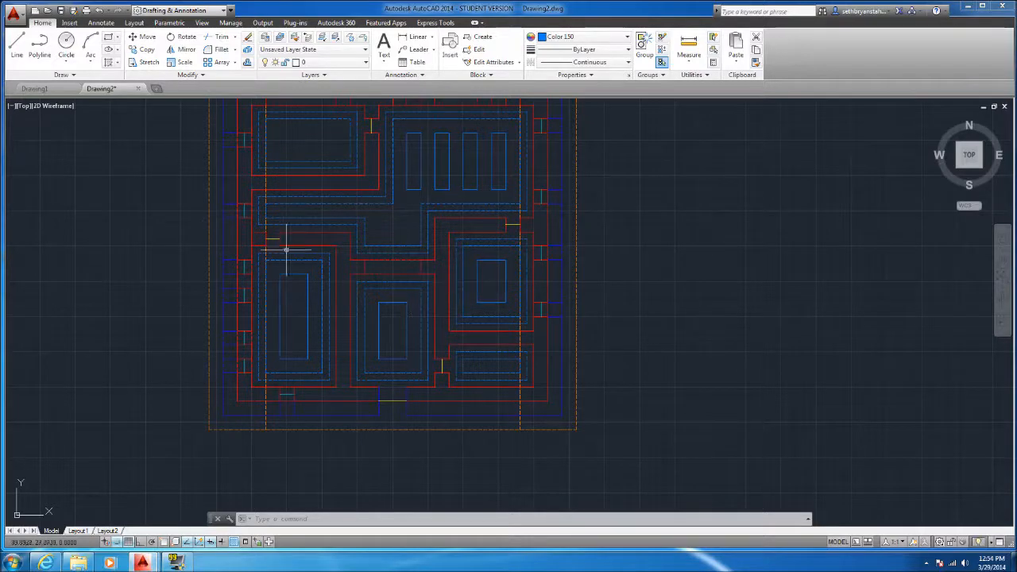
click(17, 44)
scroll(400, 395, up, 2)
scroll(374, 341, up, 2)
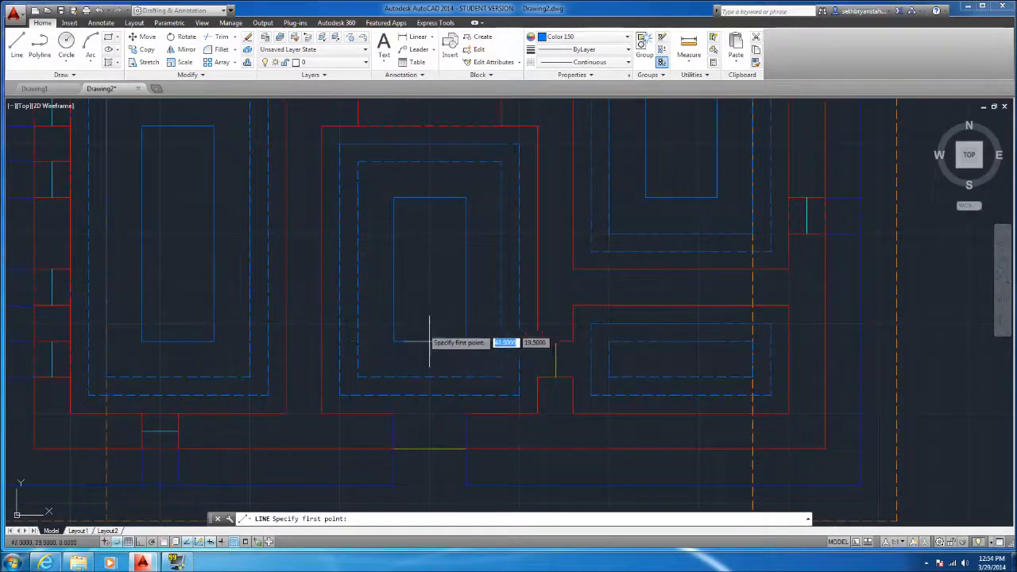
click(465, 305)
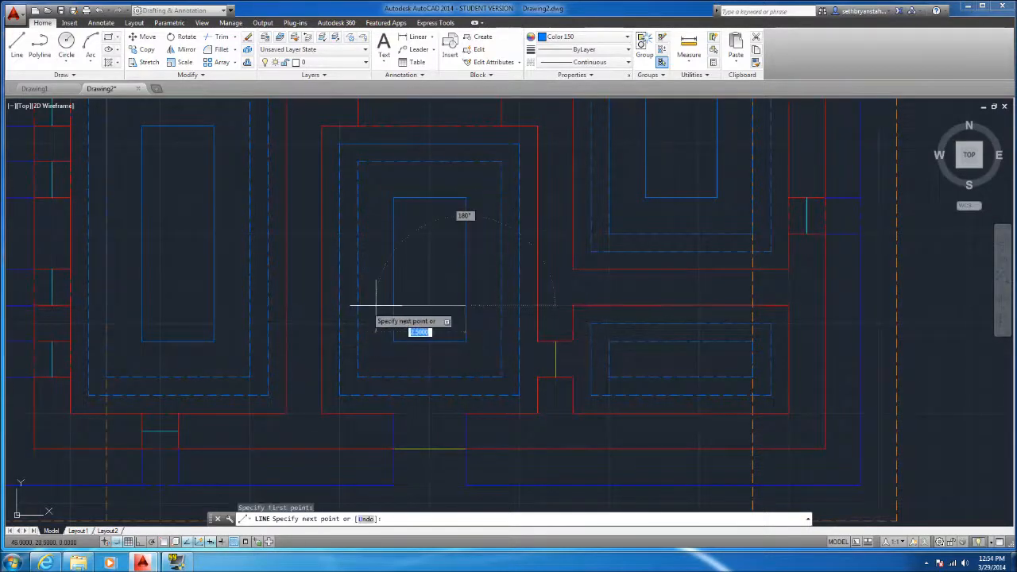
click(393, 305)
key(Return)
key(Return)
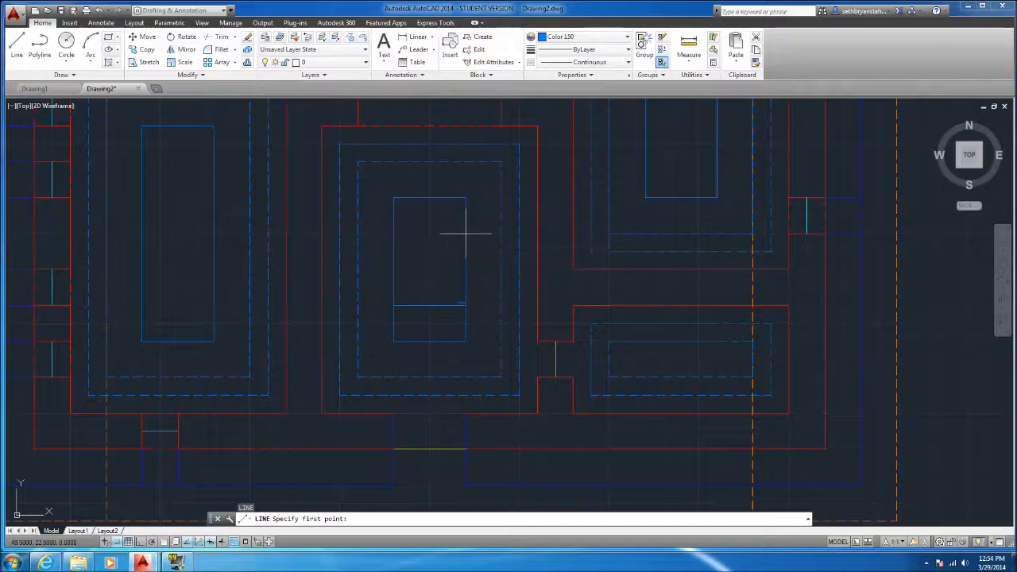
click(393, 233)
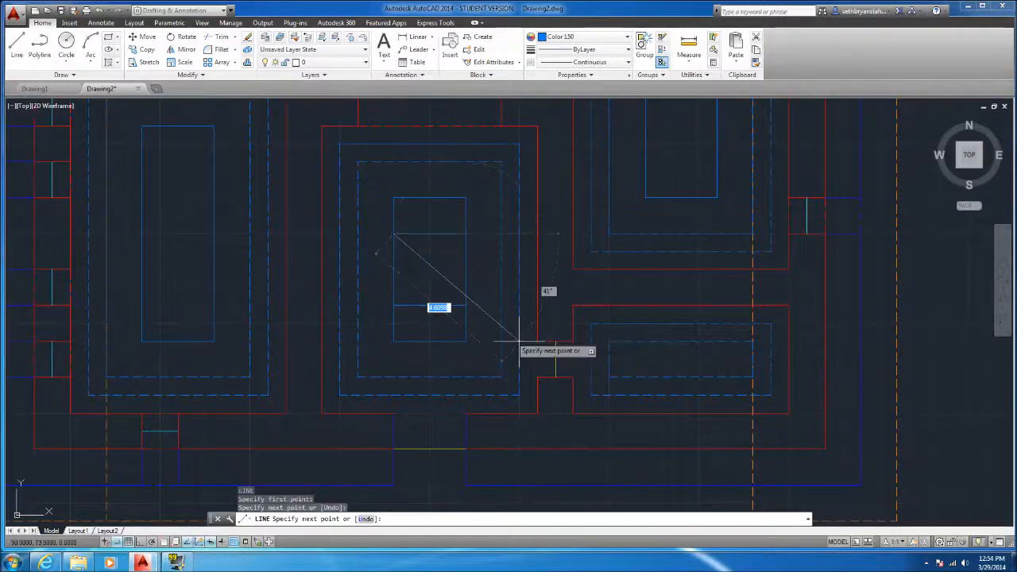
key(Escape)
click(461, 275)
click(376, 256)
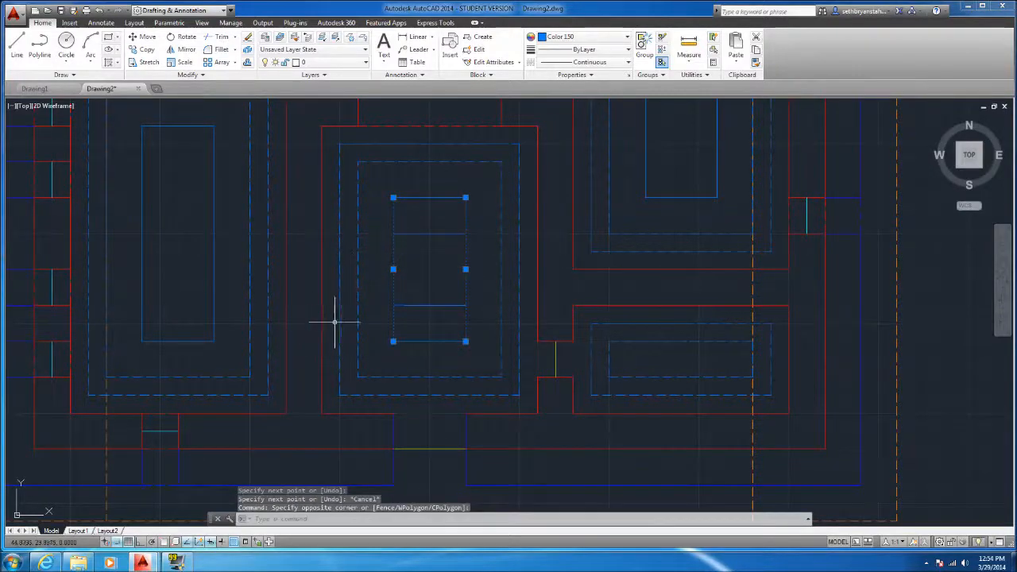
key(Escape)
click(449, 325)
key(Escape)
Trim both side edges of the lower-middle rectangle between its two inner lines, leaving two separate 2 by 1 unit rectangles
click(454, 338)
click(421, 186)
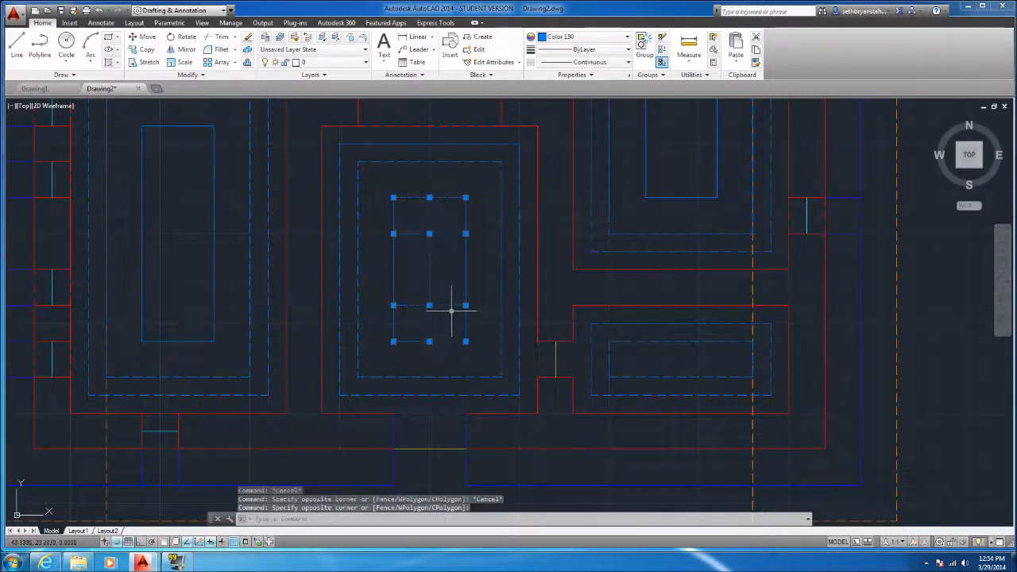
key(Return)
click(482, 284)
click(377, 266)
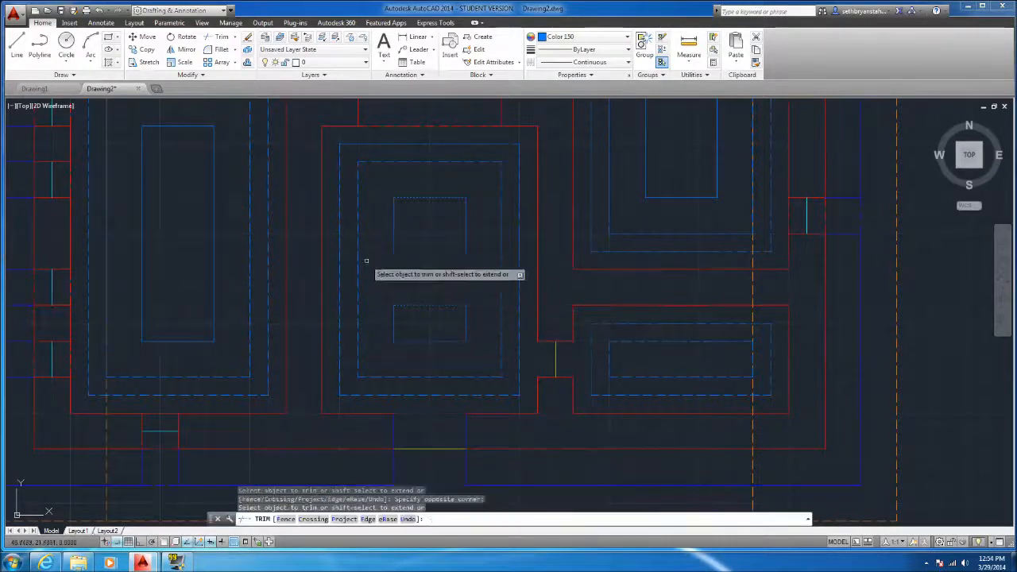
key(Escape)
Draw two horizontal lines across the right-hand room's 2 by 3 unit rectangle, one and two units above its bottom edge
scroll(374, 288, down, 2)
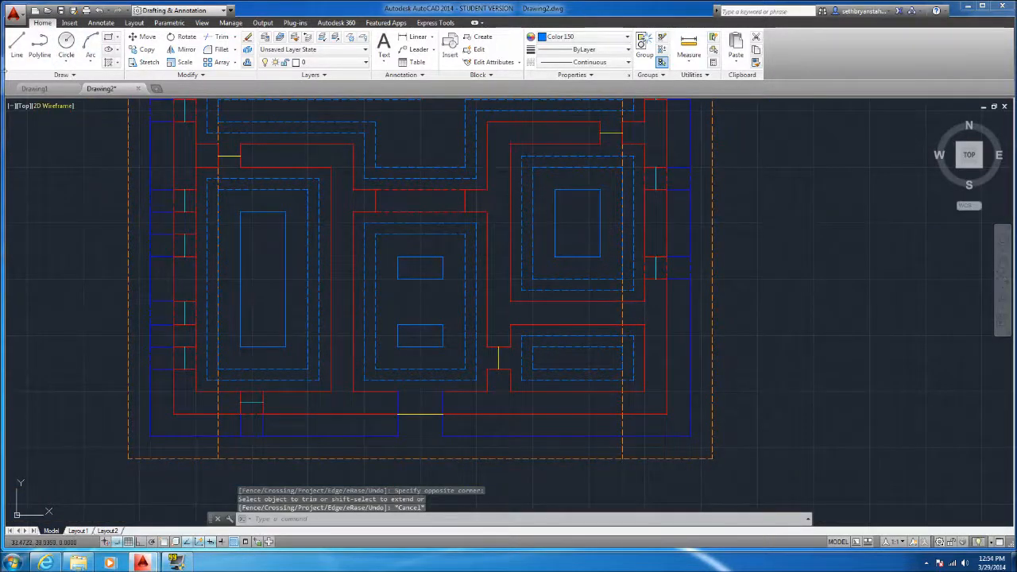
scroll(594, 239, up, 3)
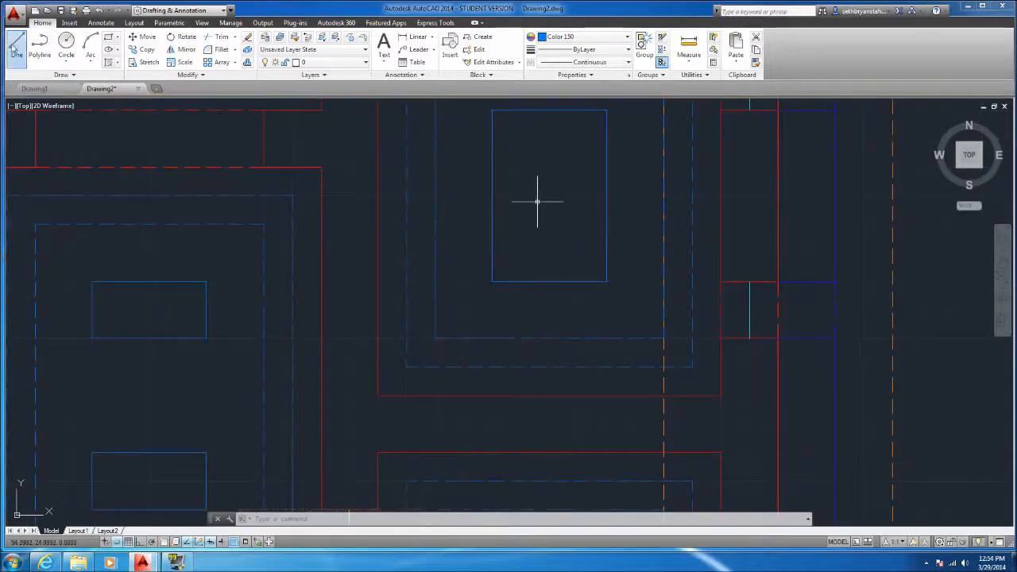
click(606, 224)
click(492, 224)
key(Return)
key(Return)
click(606, 167)
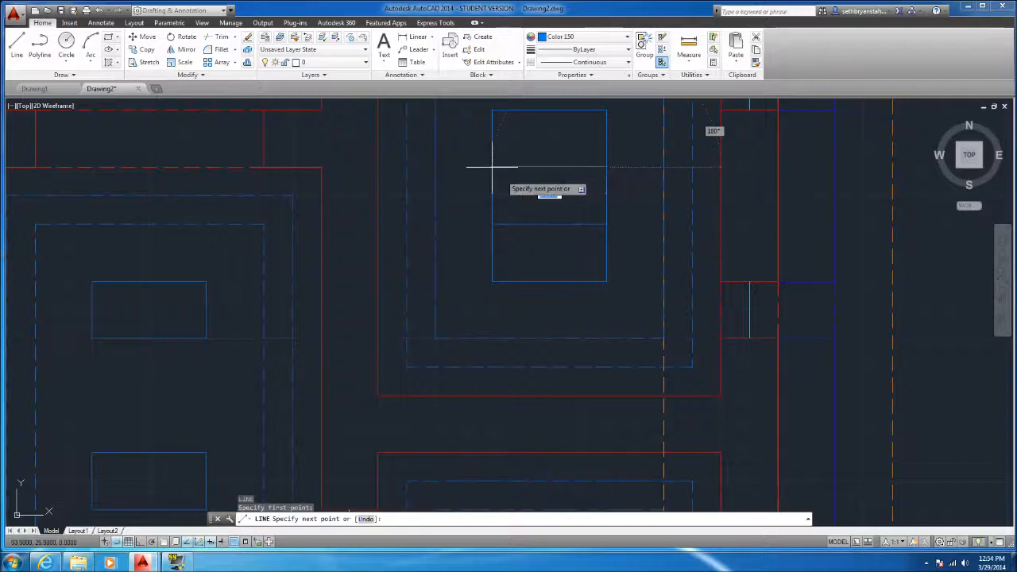
click(492, 167)
key(Escape)
key(Escape)
Trim both side edges of that rectangle's middle strip, leaving two separate 2 by 1 unit rectangles
scroll(623, 278, down, 2)
click(606, 290)
click(567, 170)
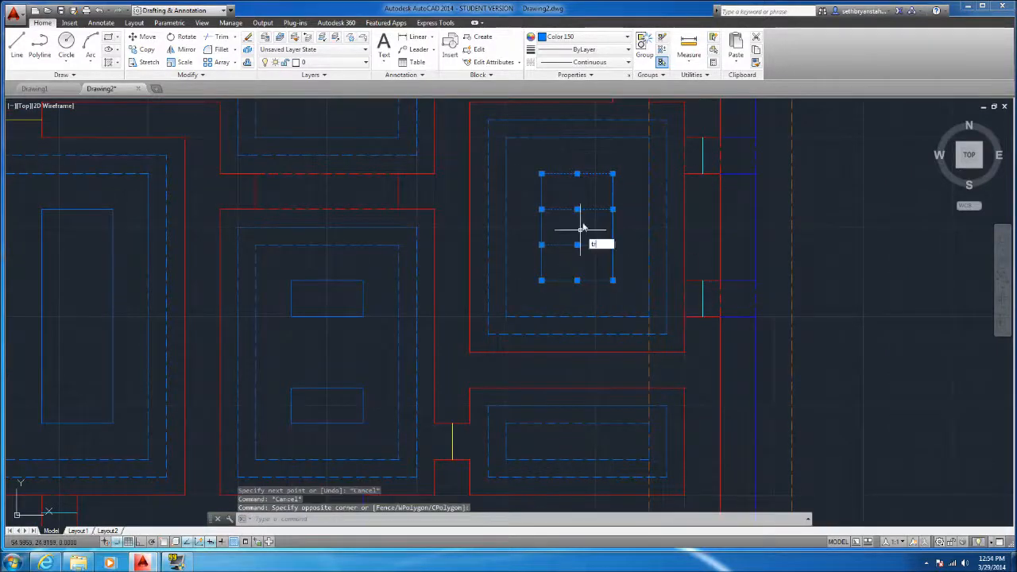
key(Return)
click(637, 219)
click(538, 235)
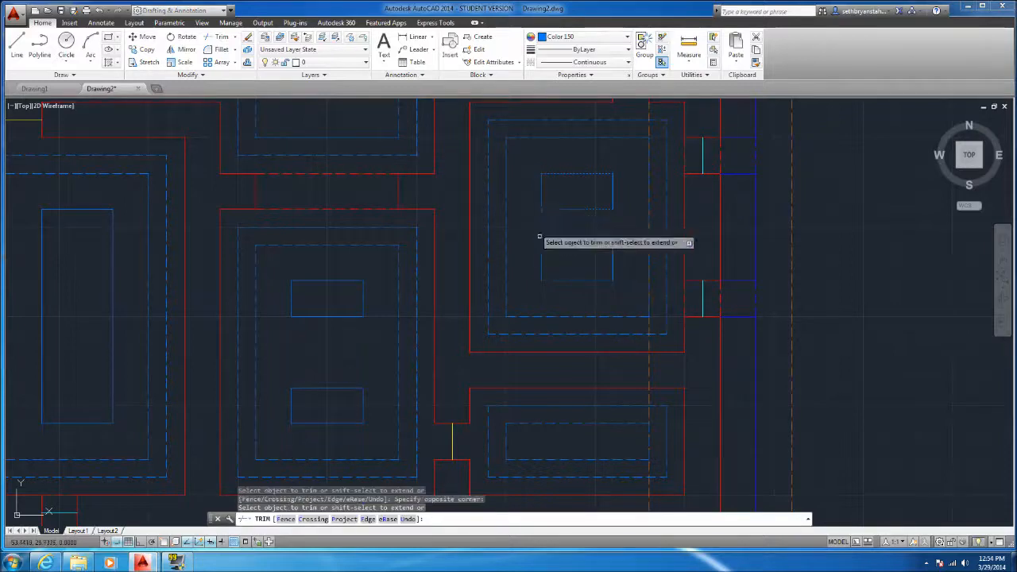
key(Escape)
Draw two horizontal lines across the lower-left room's continuous rectangle, one and two units below its top edge
scroll(513, 251, down, 3)
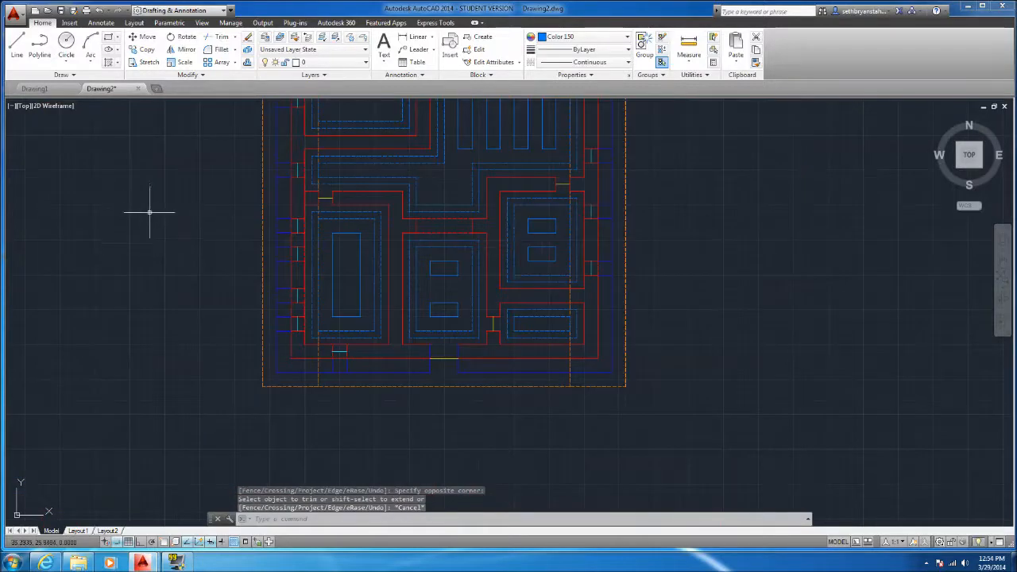
scroll(294, 292, up, 2)
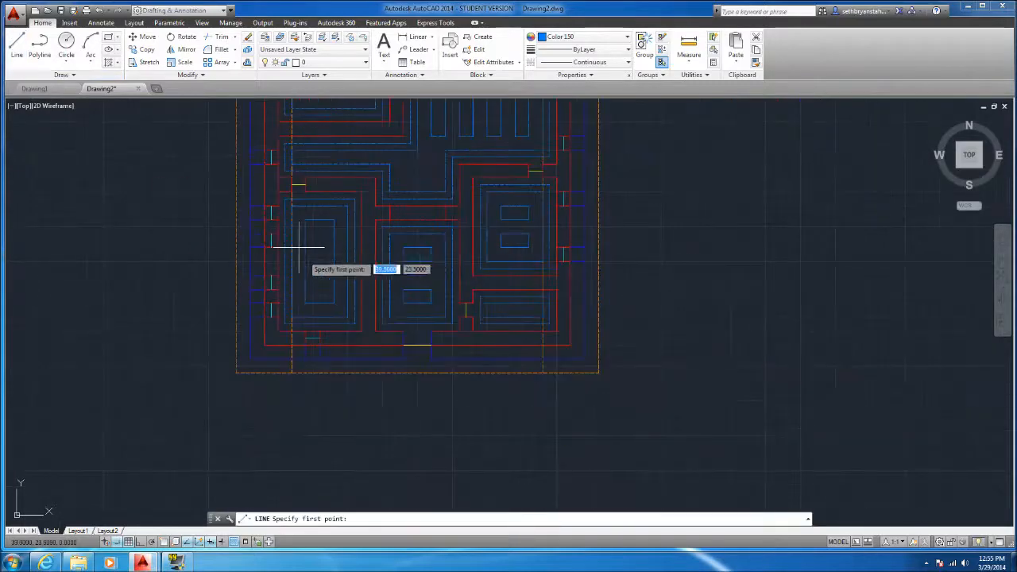
scroll(330, 242, down, 2)
scroll(322, 237, up, 6)
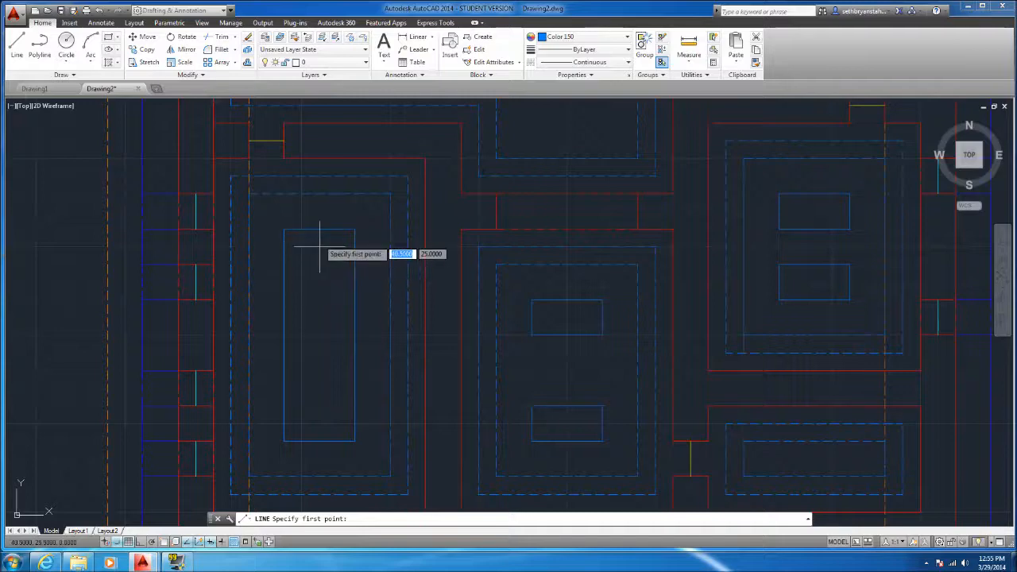
scroll(308, 239, down, 2)
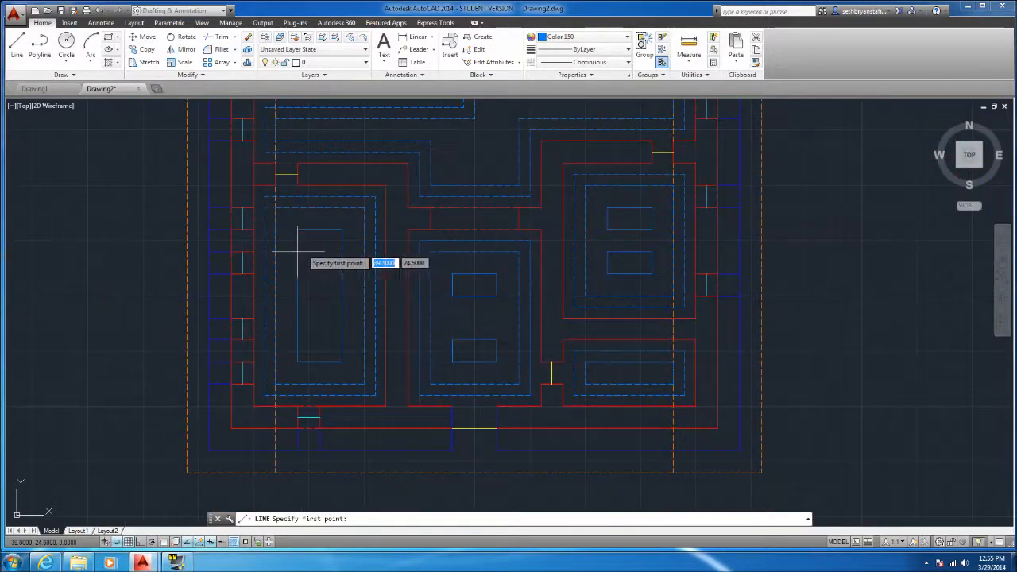
click(341, 251)
scroll(332, 283, up, 4)
key(space)
Draw three more horizontal lines across the lower-left rectangle, three, four and five units below its top edge
key(space)
click(252, 253)
click(363, 254)
key(space)
key(space)
click(252, 309)
click(363, 310)
key(space)
key(space)
click(252, 366)
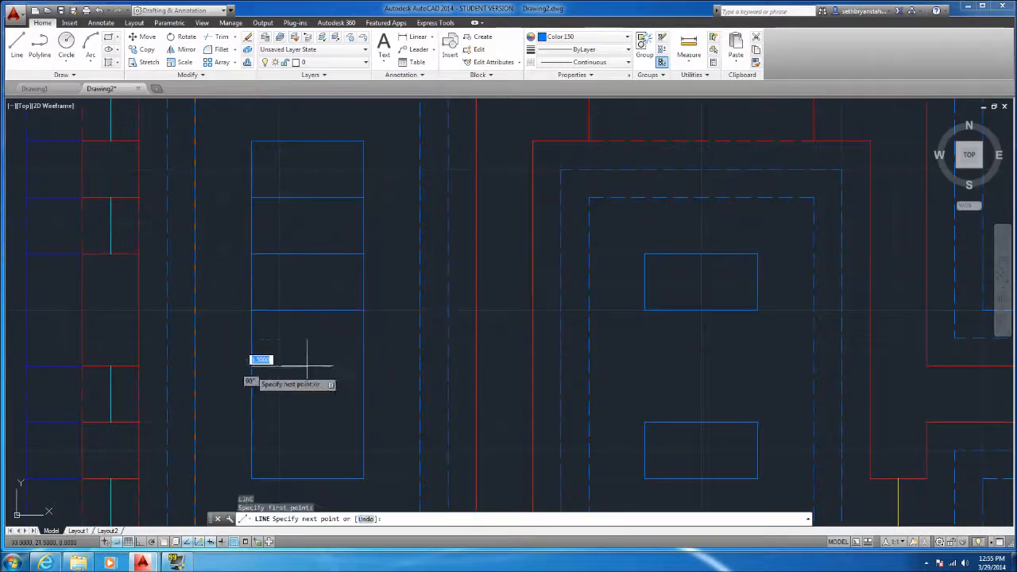
click(363, 367)
key(space)
key(space)
click(252, 423)
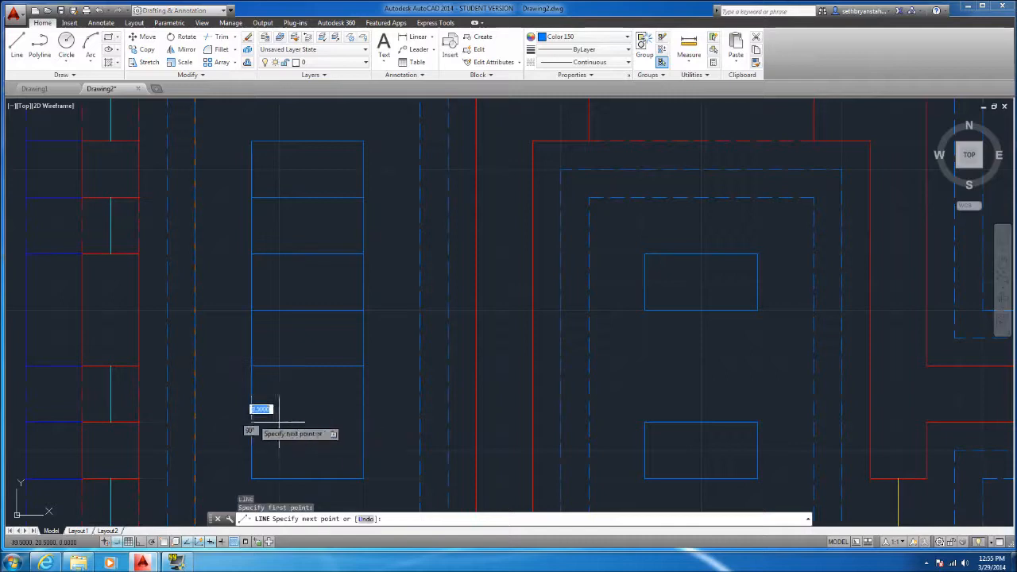
scroll(353, 406, down, 5)
key(Escape)
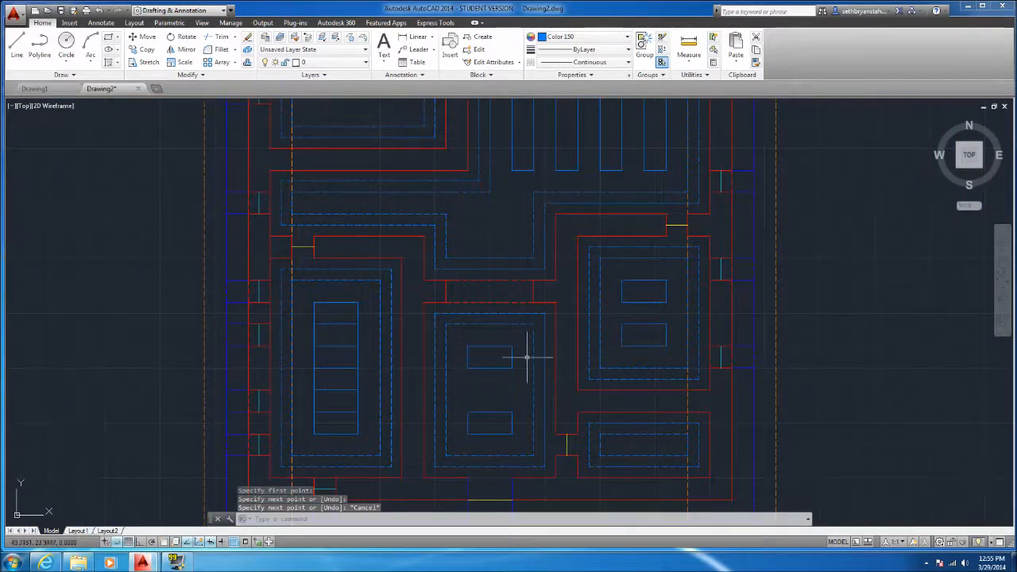
scroll(595, 257, down, 3)
scroll(409, 431, up, 3)
scroll(474, 406, up, 3)
click(479, 411)
click(438, 200)
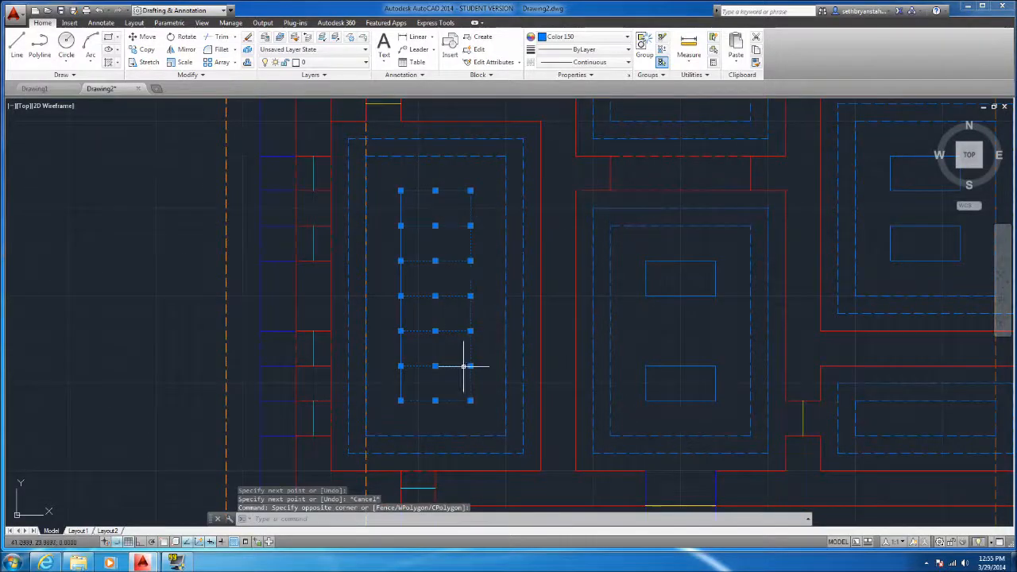
click(477, 409)
click(389, 191)
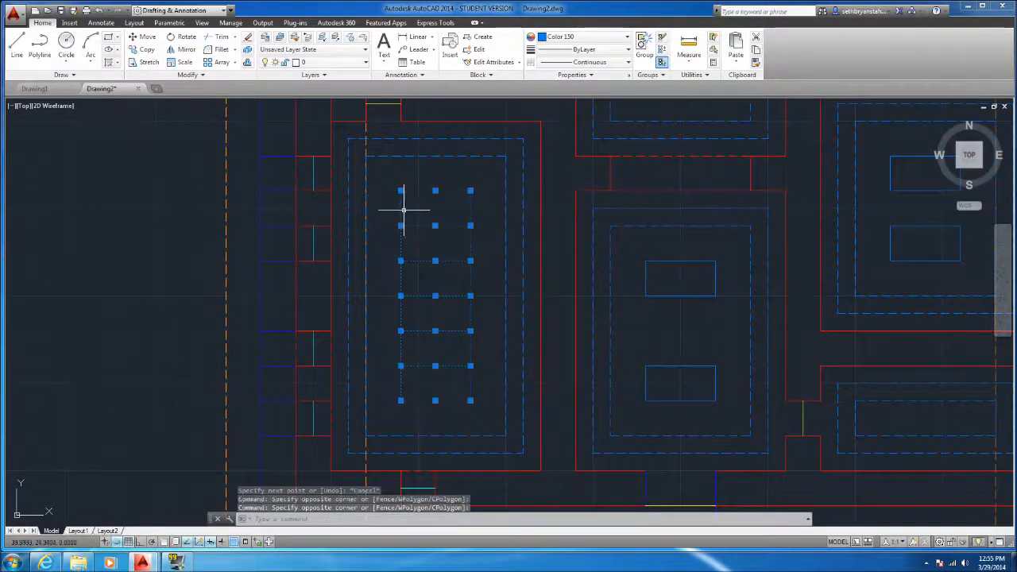
key(Escape)
Start the Trim command with all seven horizontal lines of the lower-left rectangle as cutting edges
click(451, 406)
click(443, 189)
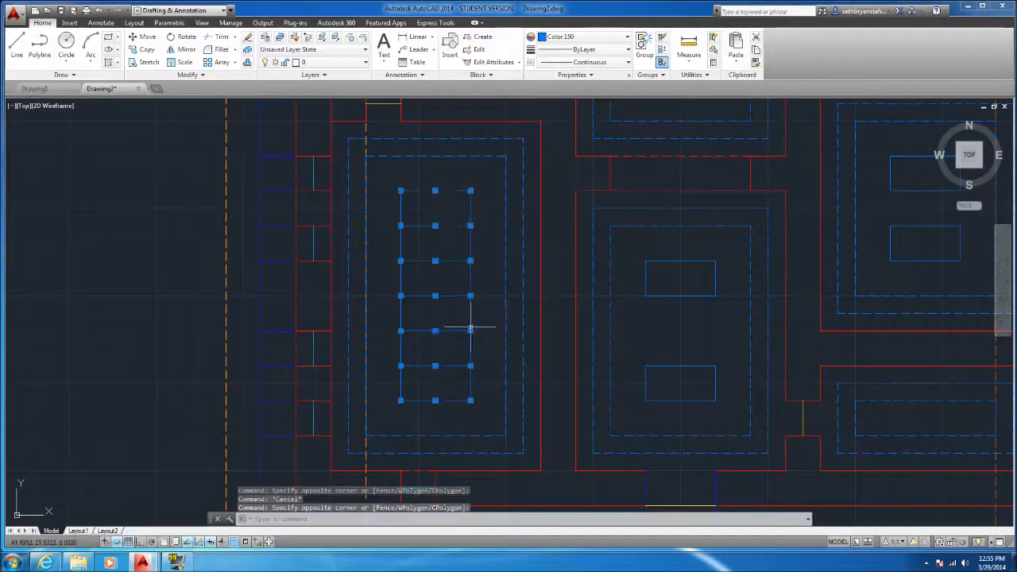
text(tr)
key(Return)
Try trimming the rectangle's side edges in the second and fifth strips from the top, and undo those trims
click(484, 367)
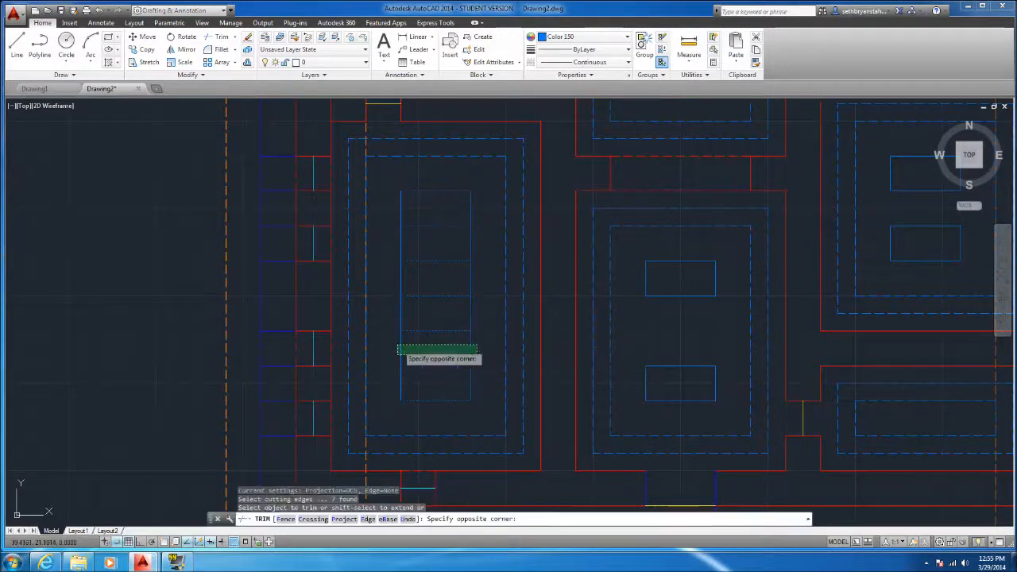
click(396, 343)
click(482, 245)
click(397, 239)
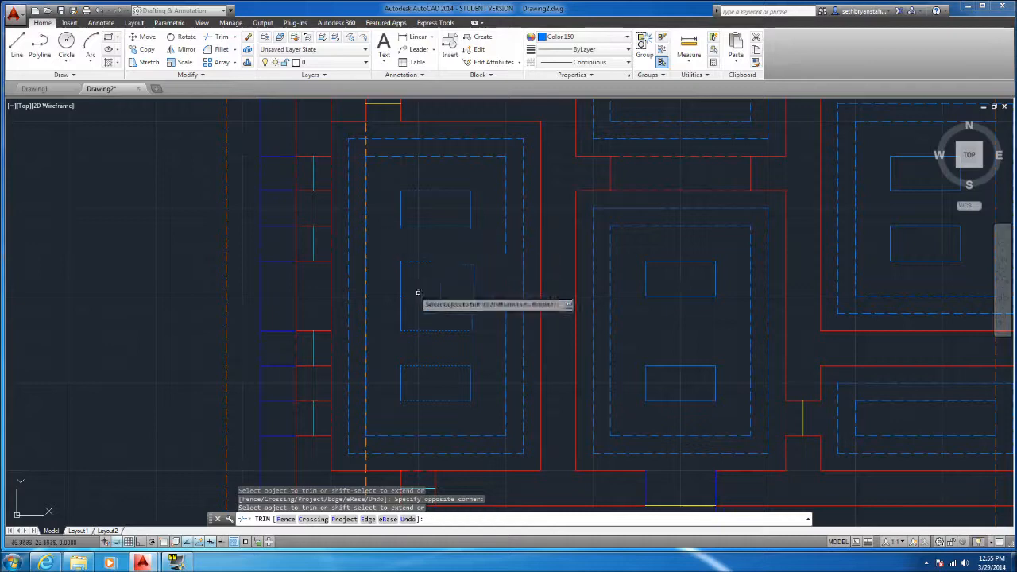
key(ctrl+z)
key(ctrl+z)
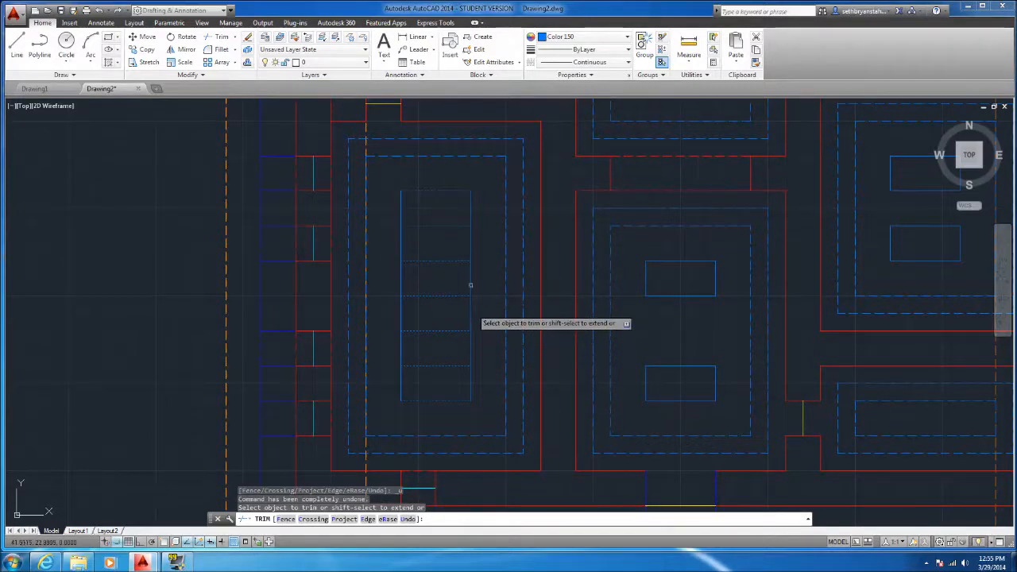
click(478, 236)
click(373, 243)
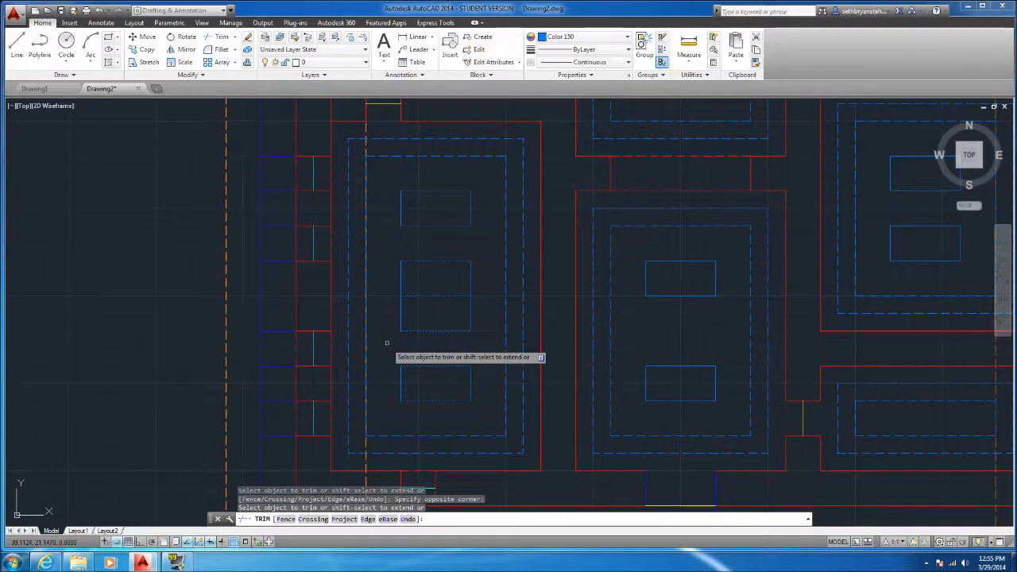
key(ctrl+z)
key(ctrl+z)
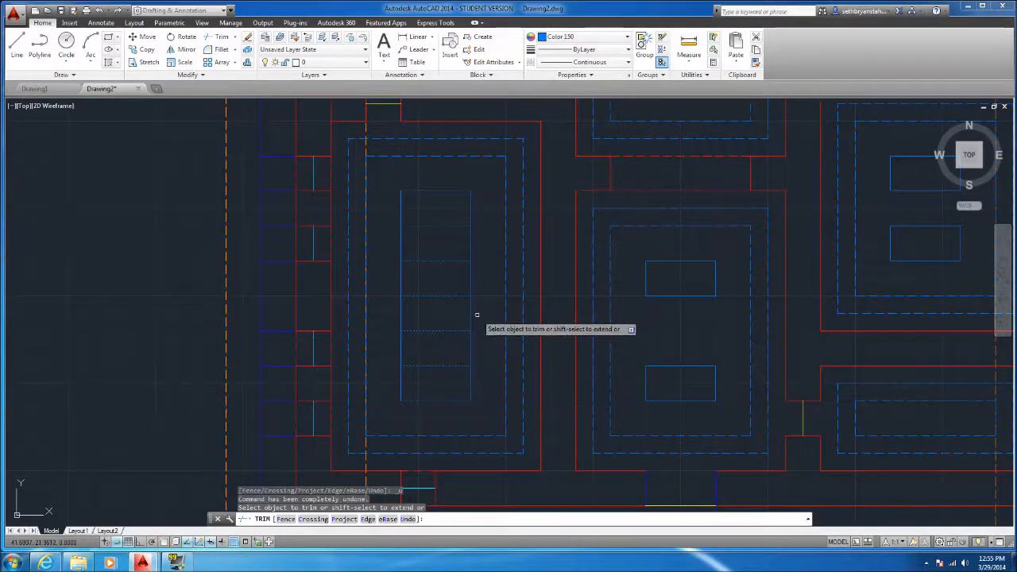
Trim the rectangle's side edges in the first, third and fifth strips from the top, leaving three separate rectangles
click(475, 353)
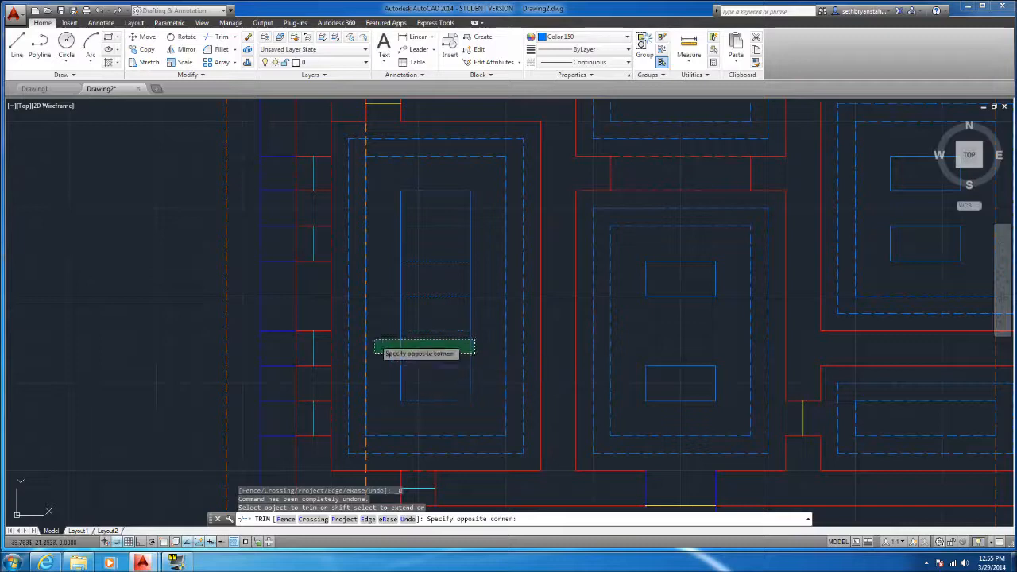
click(374, 342)
click(477, 280)
click(391, 269)
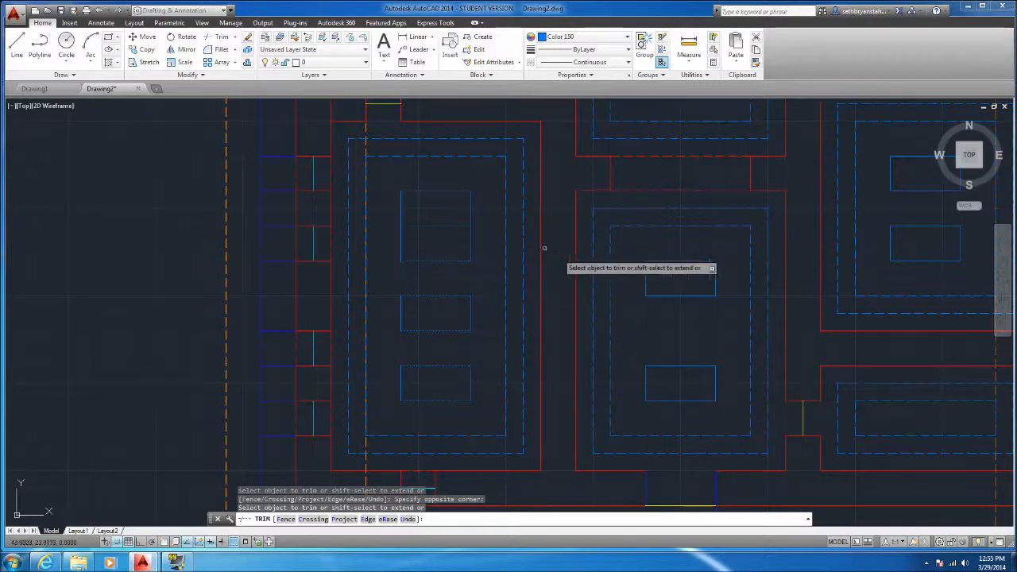
click(479, 208)
click(391, 205)
Trim the side edges of the topmost strip in the lower-left room's rectangle and delete the leftover horizontal line above it
click(389, 189)
click(460, 290)
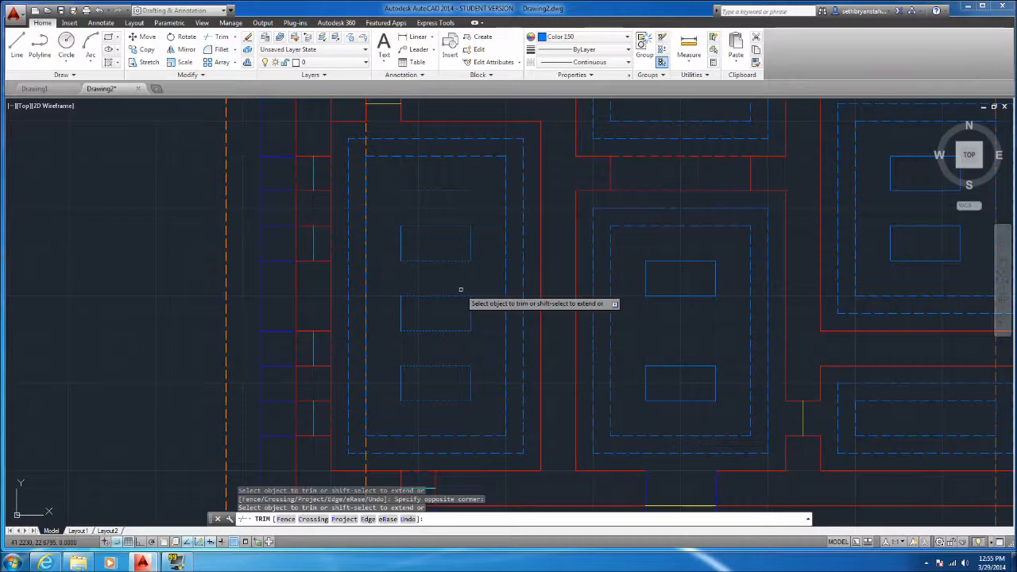
key(Escape)
click(441, 190)
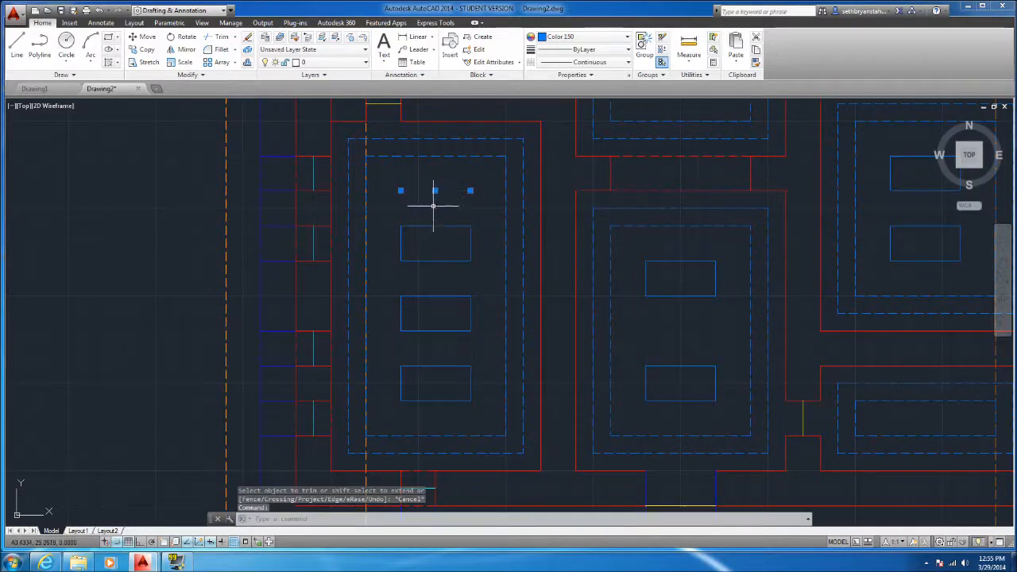
key(Delete)
scroll(427, 445, down, 5)
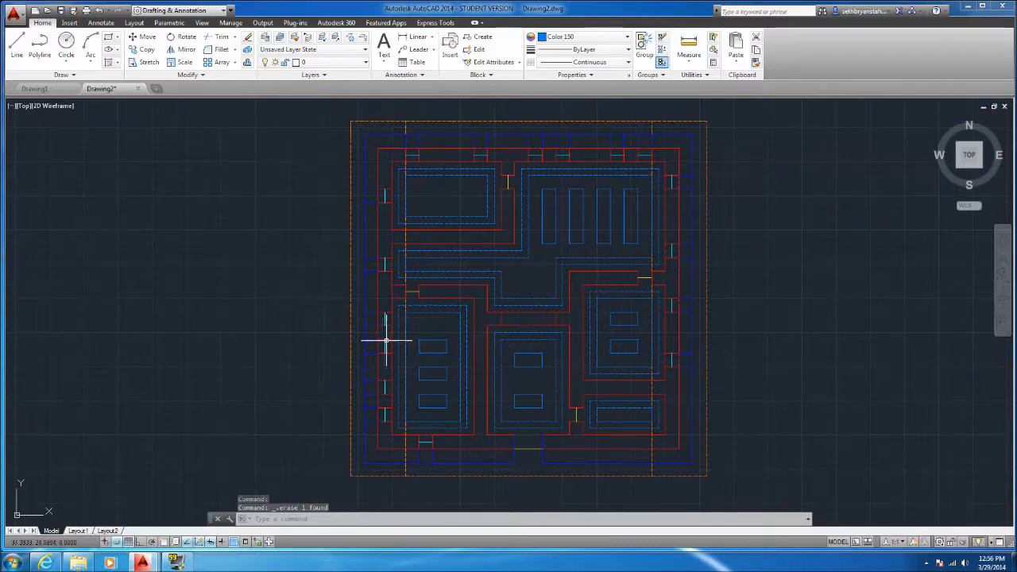
scroll(457, 388, up, 2)
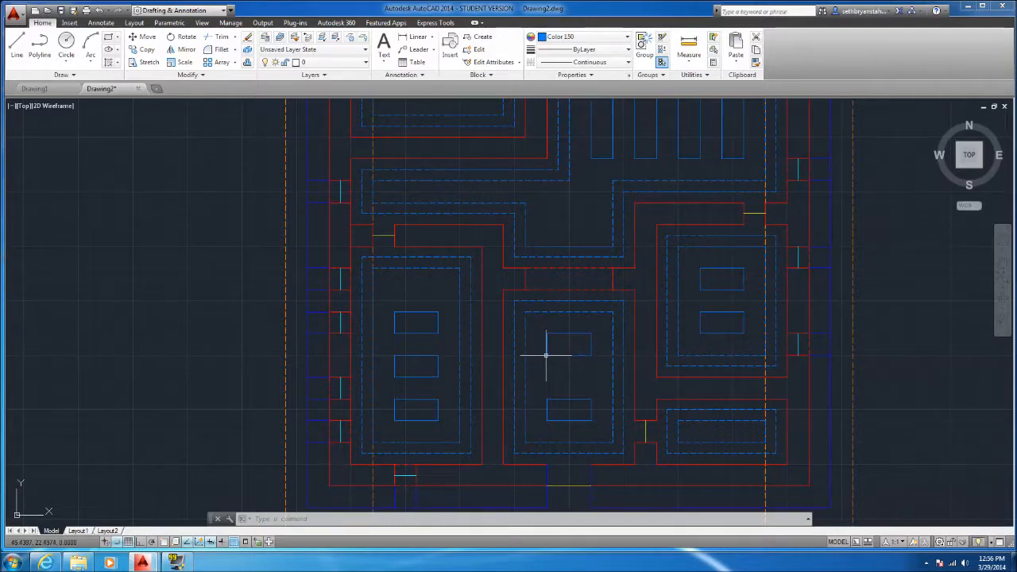
click(16, 46)
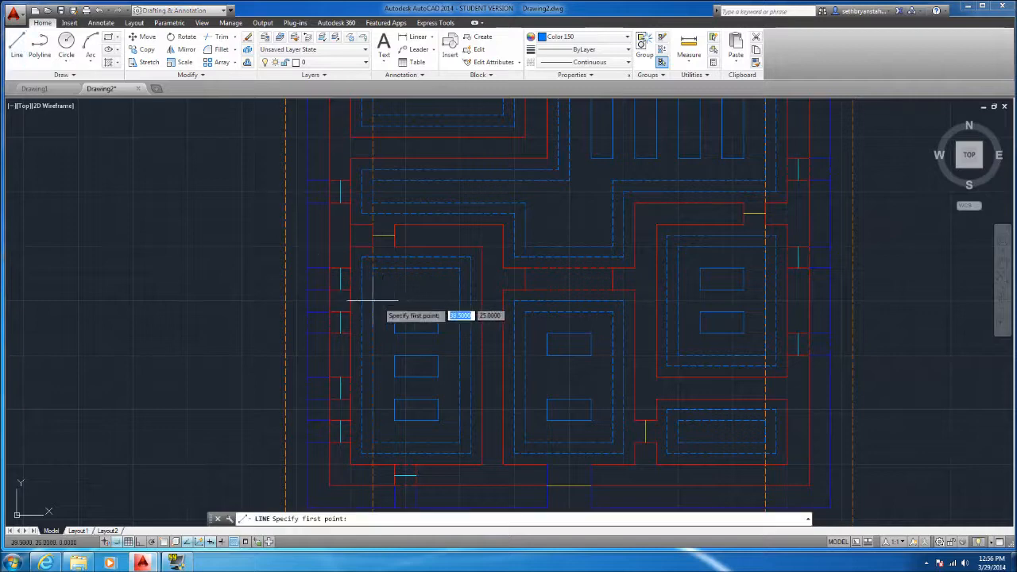
click(394, 235)
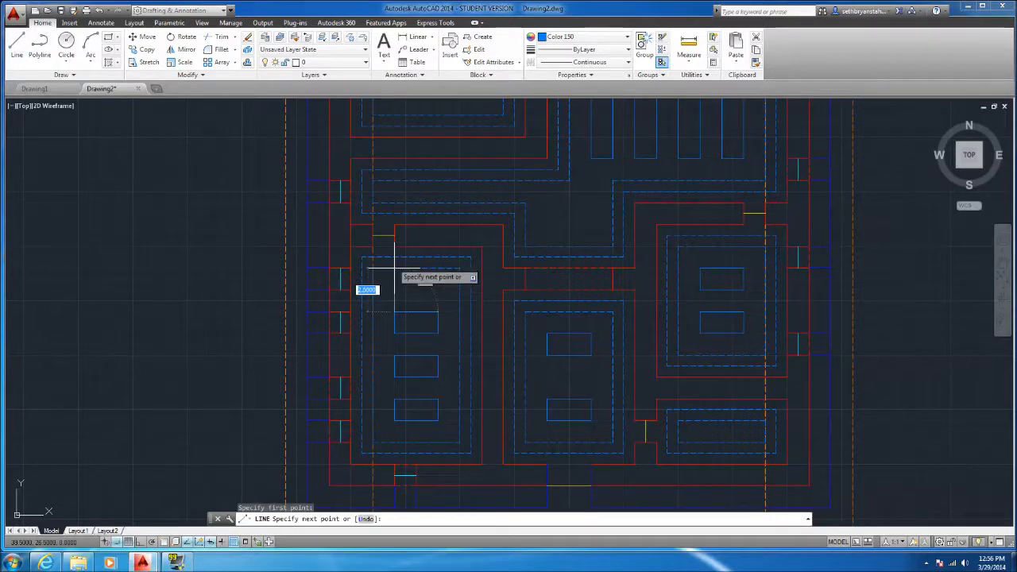
key(Escape)
scroll(392, 268, down, 4)
scroll(466, 164, up, 2)
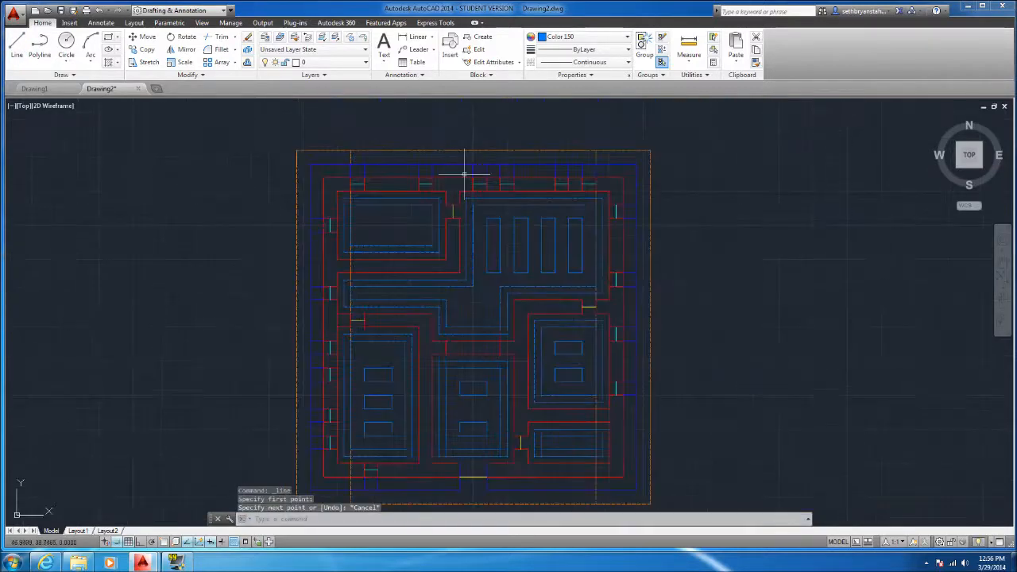
scroll(465, 288, down, 1)
scroll(466, 288, up, 1)
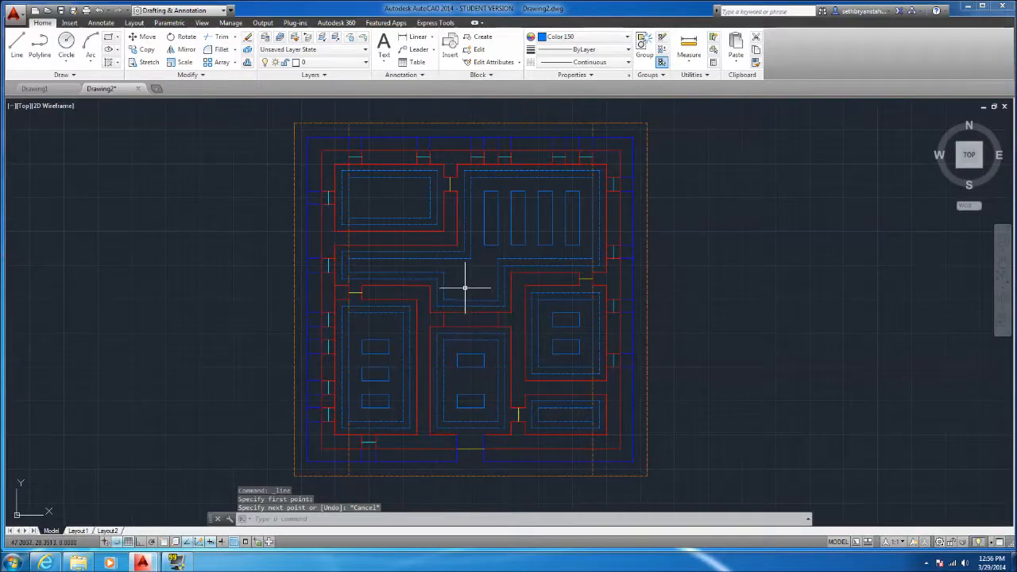